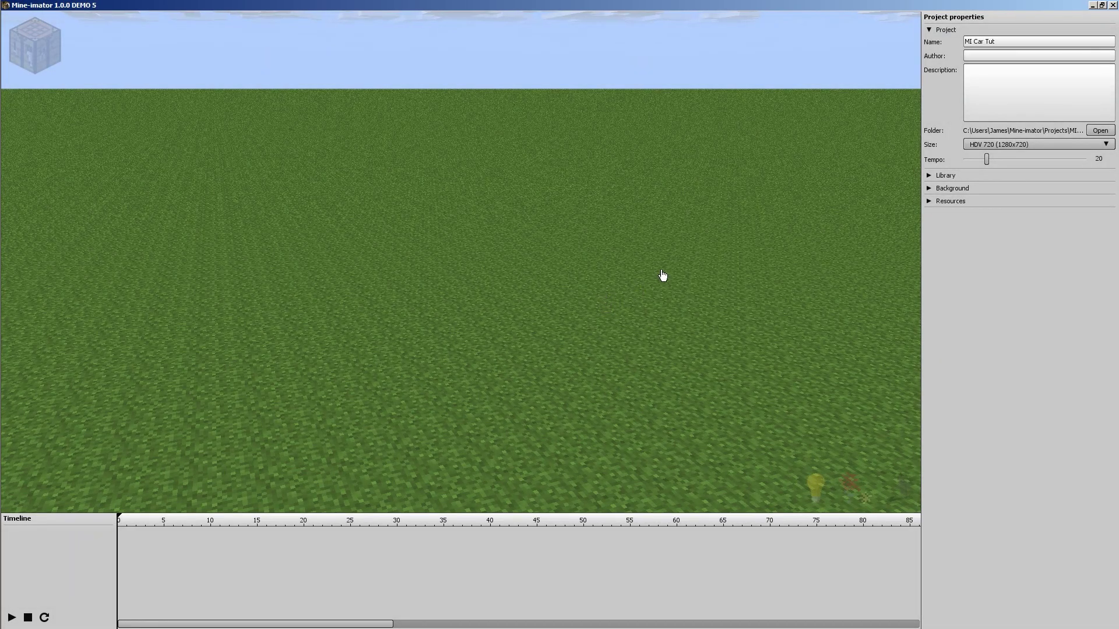
Show the project library and create a new scenery object
drag(672, 245, 647, 257)
mouse_move(460, 262)
right_down()
mouse_move(460, 248)
mouse_move(460, 266)
right_up()
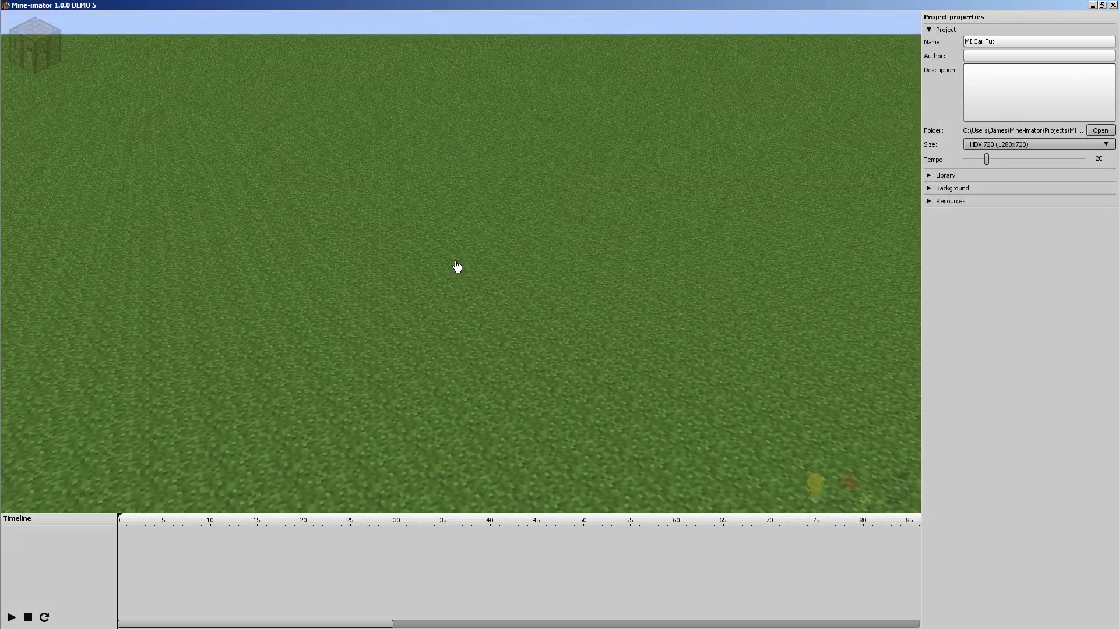
click(931, 30)
click(931, 43)
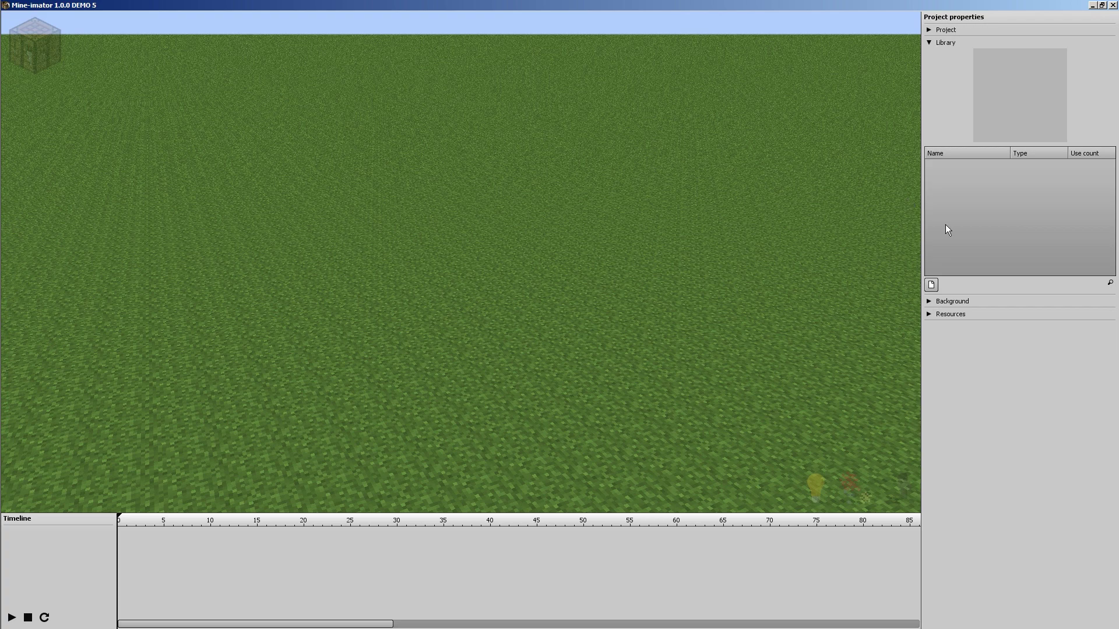
click(35, 45)
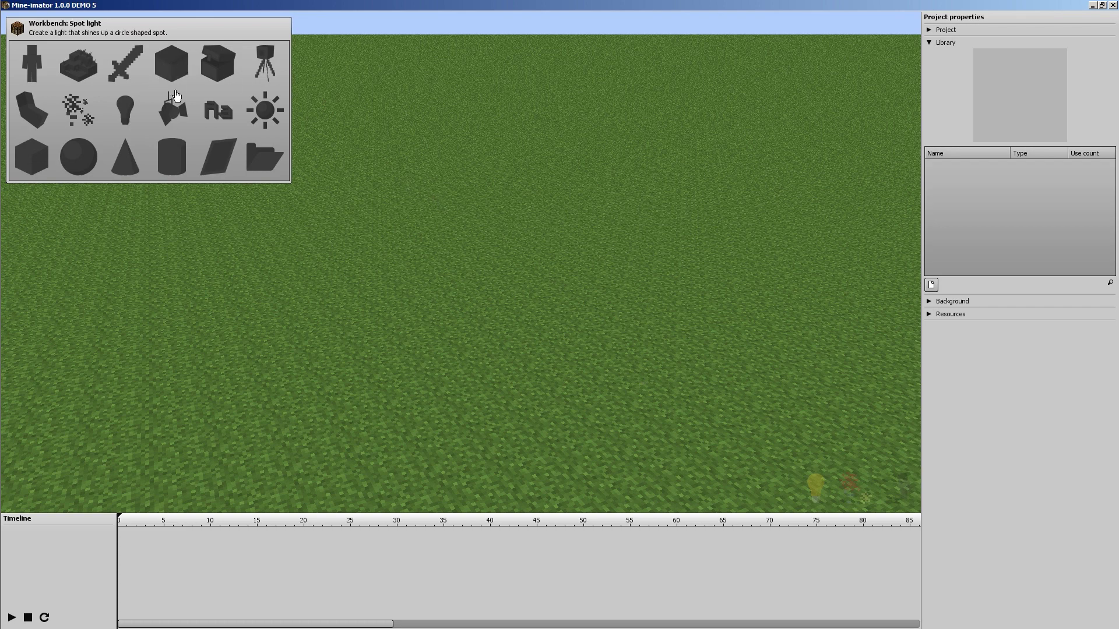
click(80, 72)
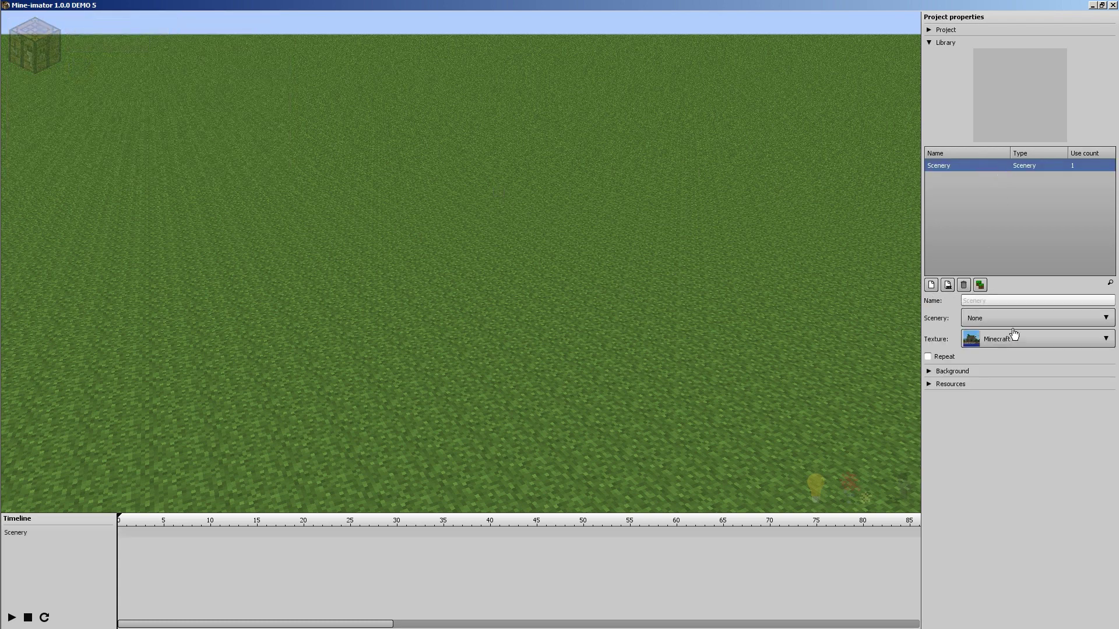
Start importing scenery from a world and load the FlatDesert world
click(990, 319)
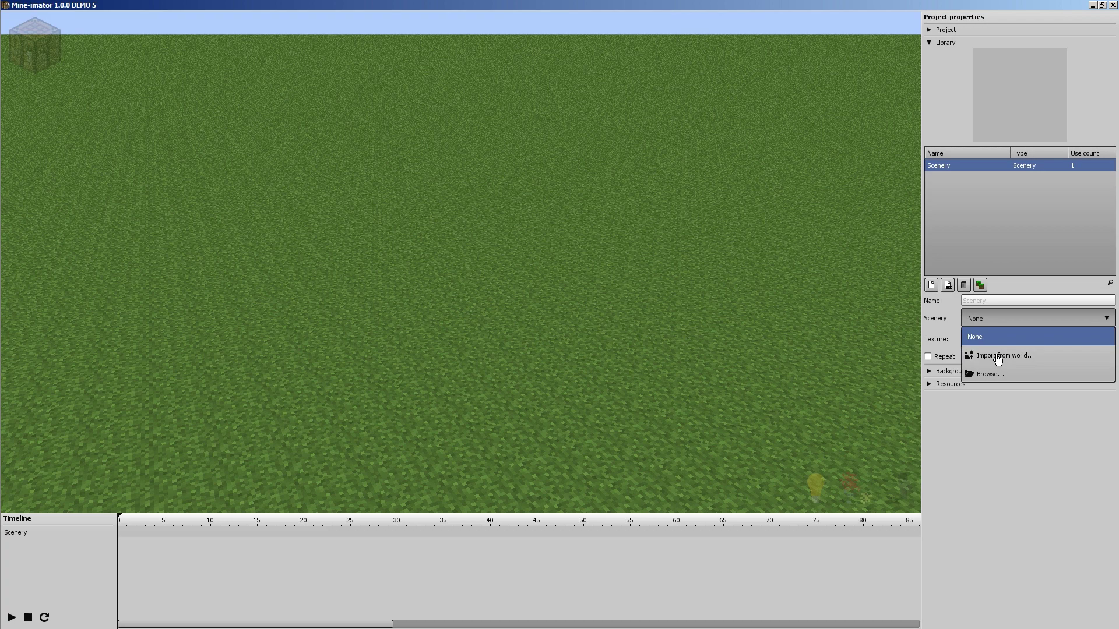
click(1030, 347)
click(816, 158)
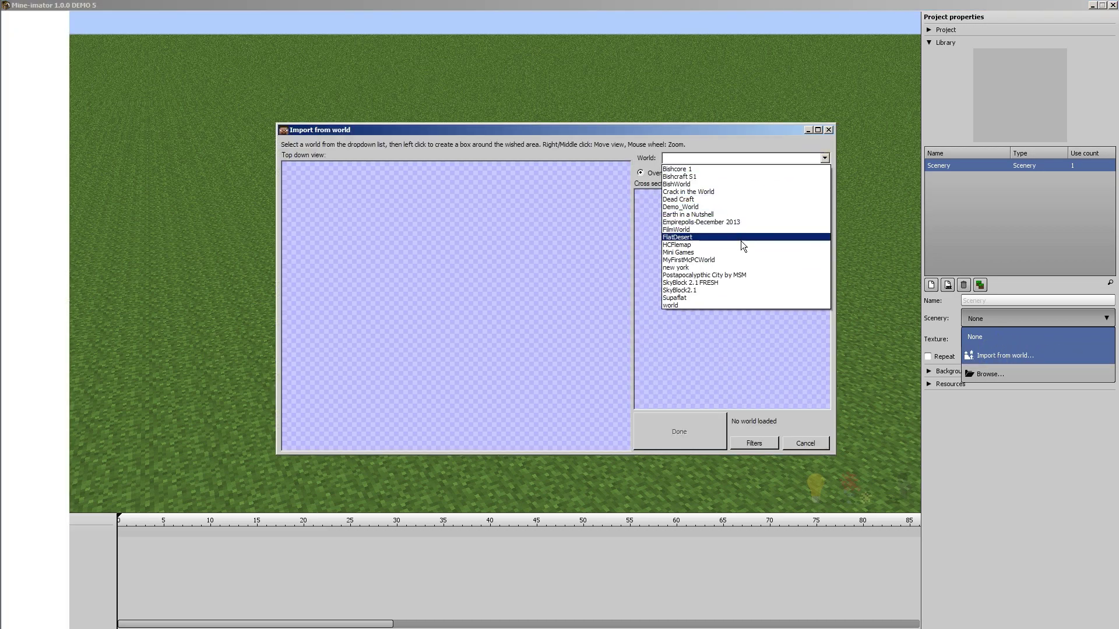
click(703, 239)
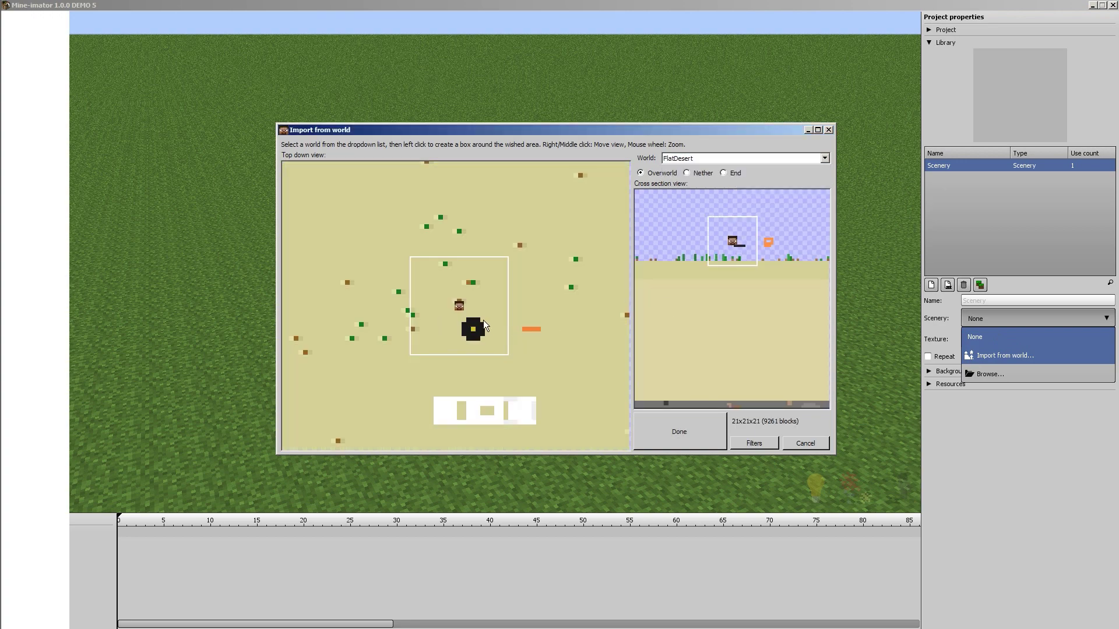
Enclose the white car body tightly in a 27x8x10 block selection and import it as the scenery
right_drag(540, 347, 512, 238)
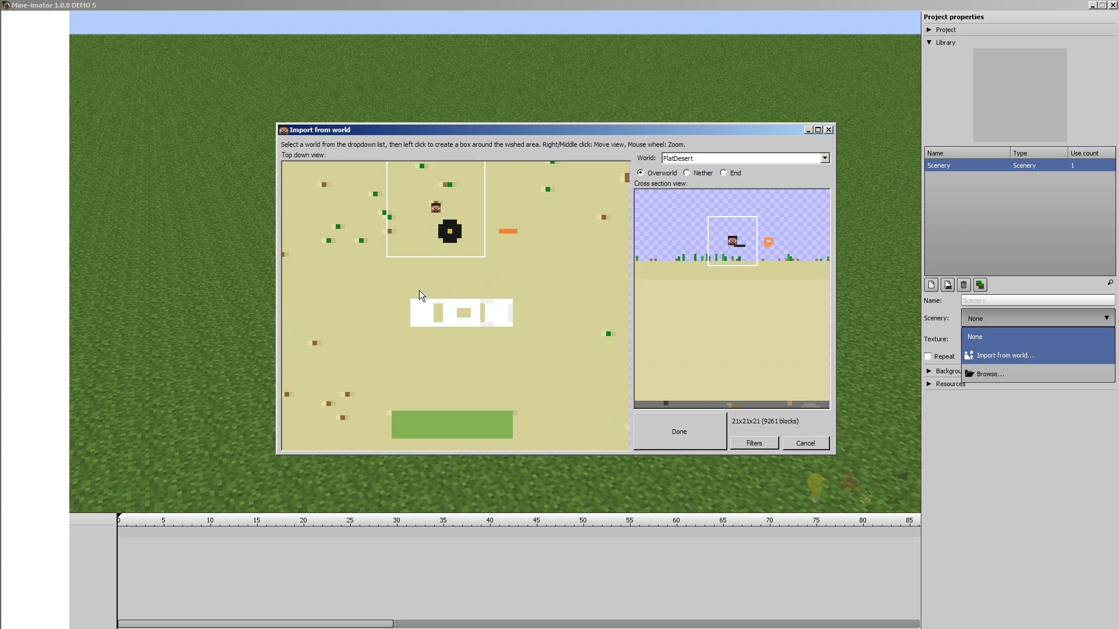
drag(396, 295, 524, 331)
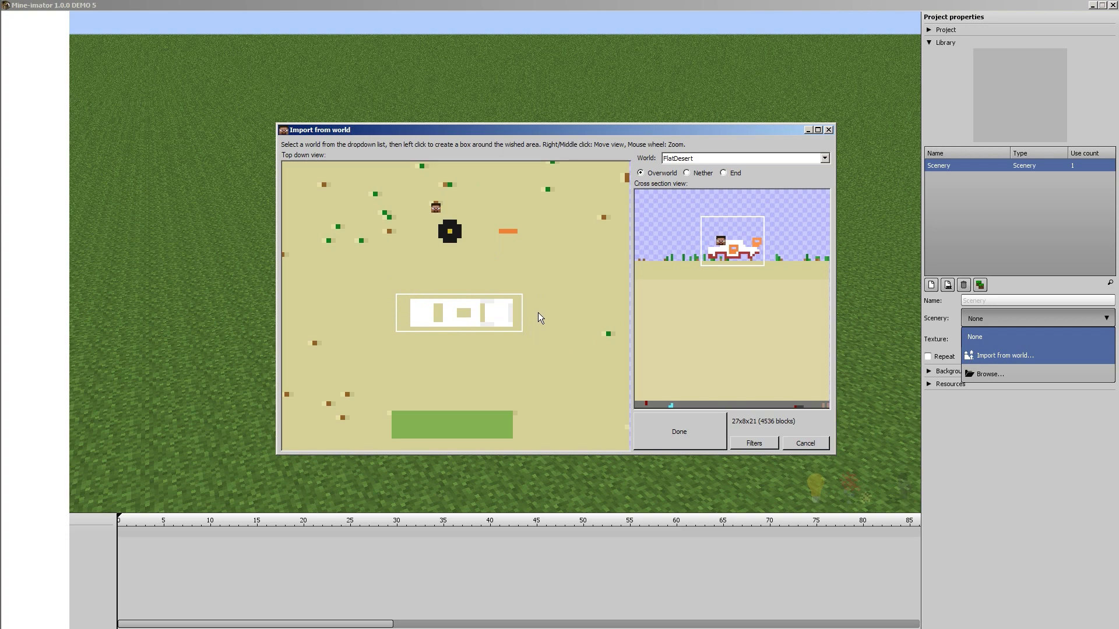
drag(742, 266, 740, 262)
drag(734, 218, 736, 239)
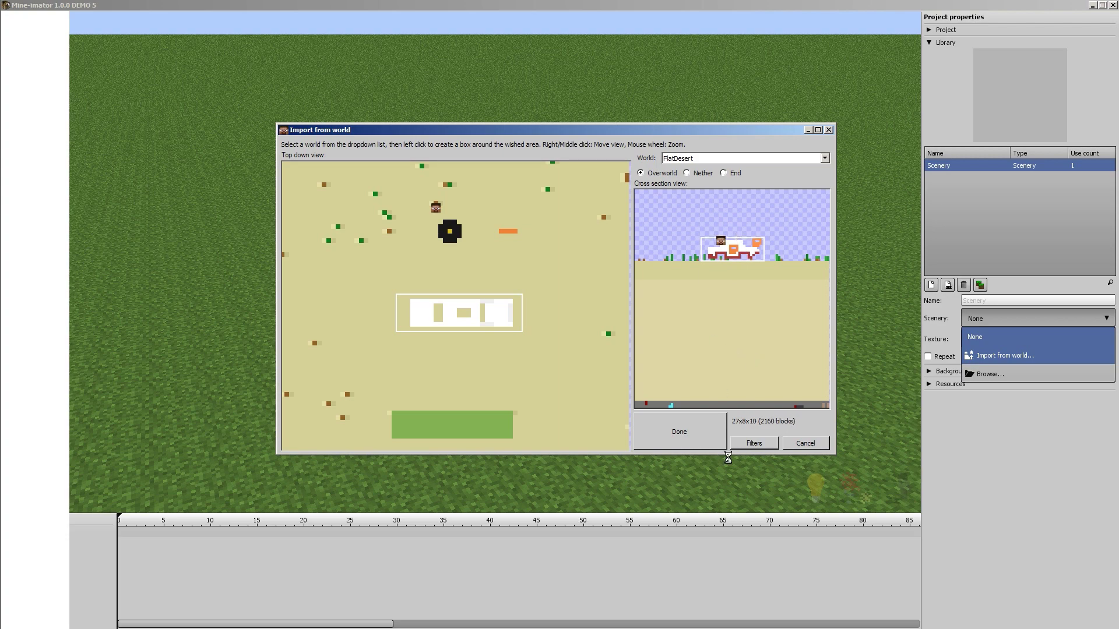
click(681, 424)
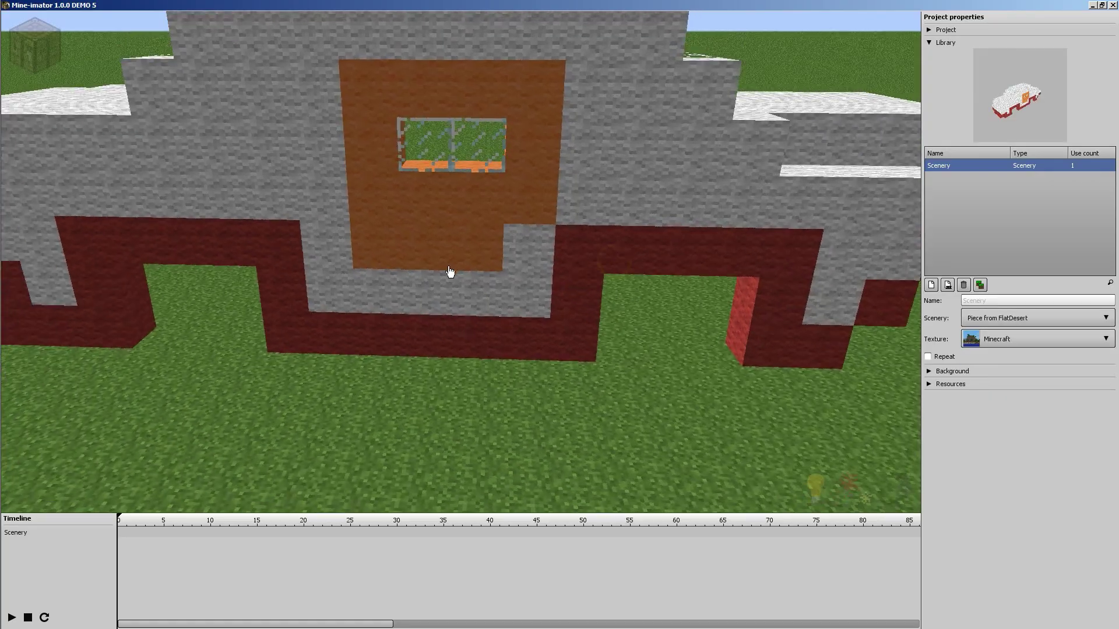
Examine the imported car body from both sides, the front and above, including its wheel arches, windows and door opening
scroll(449, 272, down, 5)
drag(449, 272, 478, 224)
right_drag(434, 257, 467, 269)
mouse_move(604, 235)
mouse_down()
mouse_move(496, 256)
mouse_move(603, 245)
mouse_up()
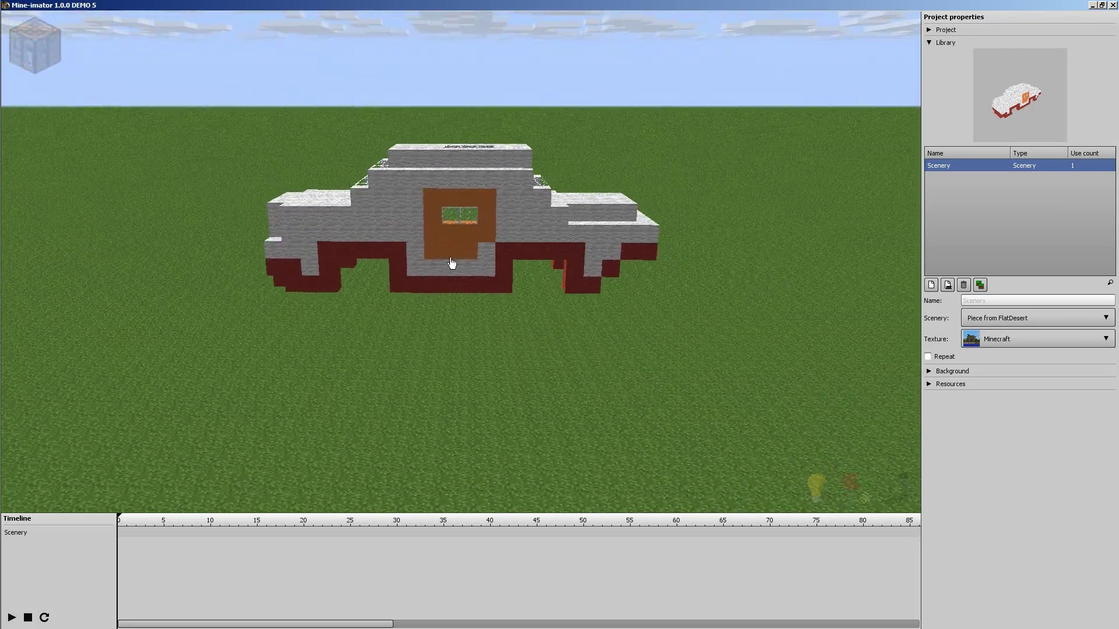
right_drag(613, 263, 494, 236)
scroll(472, 270, up, 3)
drag(472, 269, 484, 320)
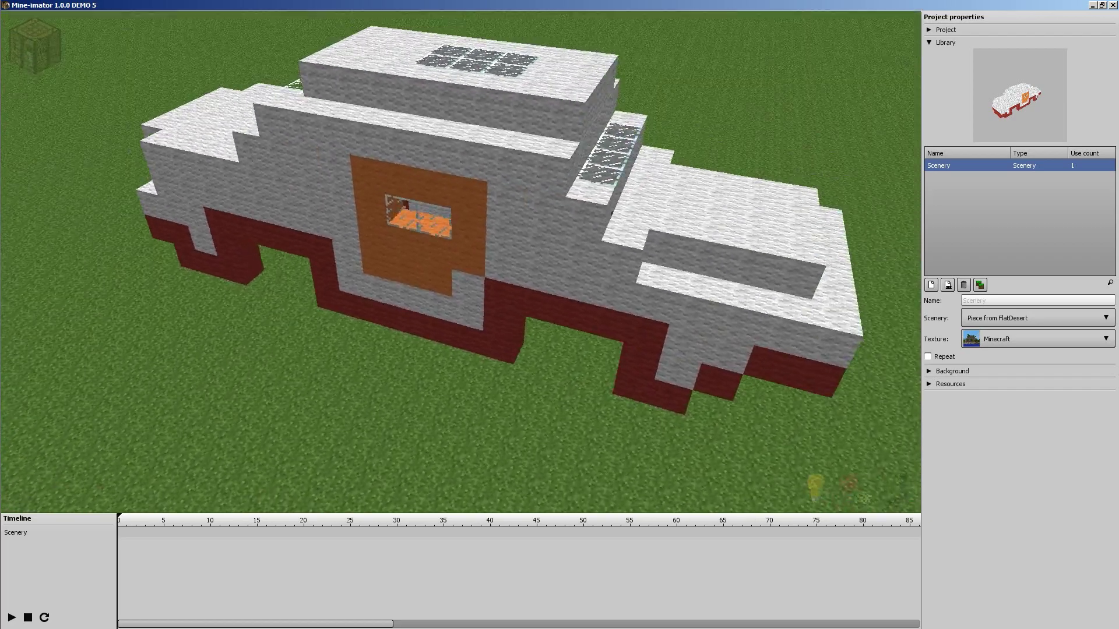
right_drag(495, 262, 467, 277)
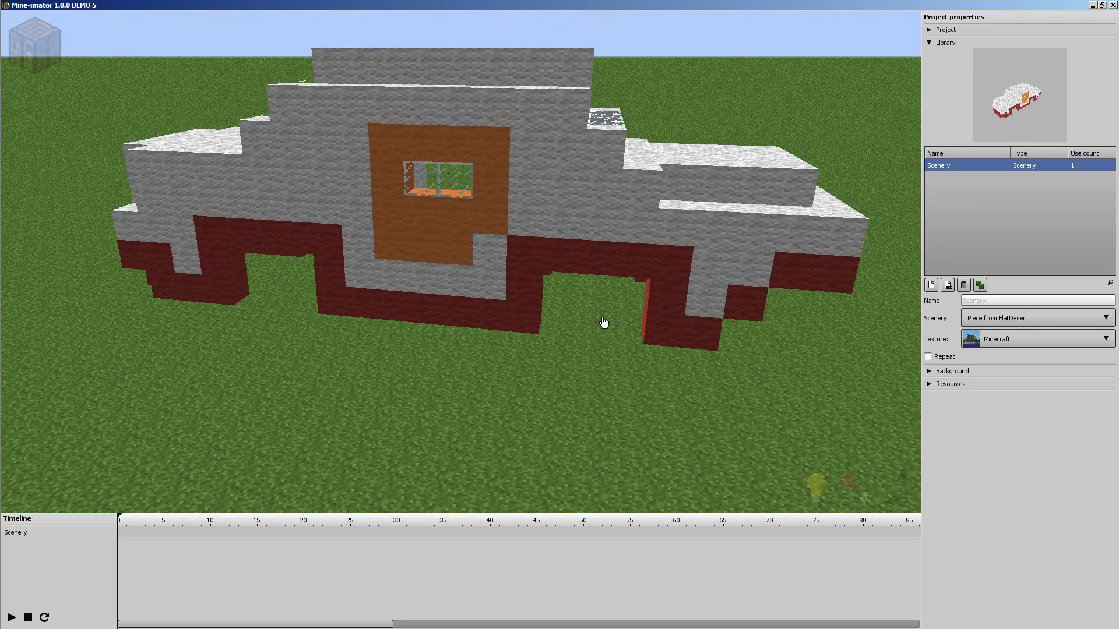
drag(692, 146, 344, 169)
drag(461, 262, 583, 298)
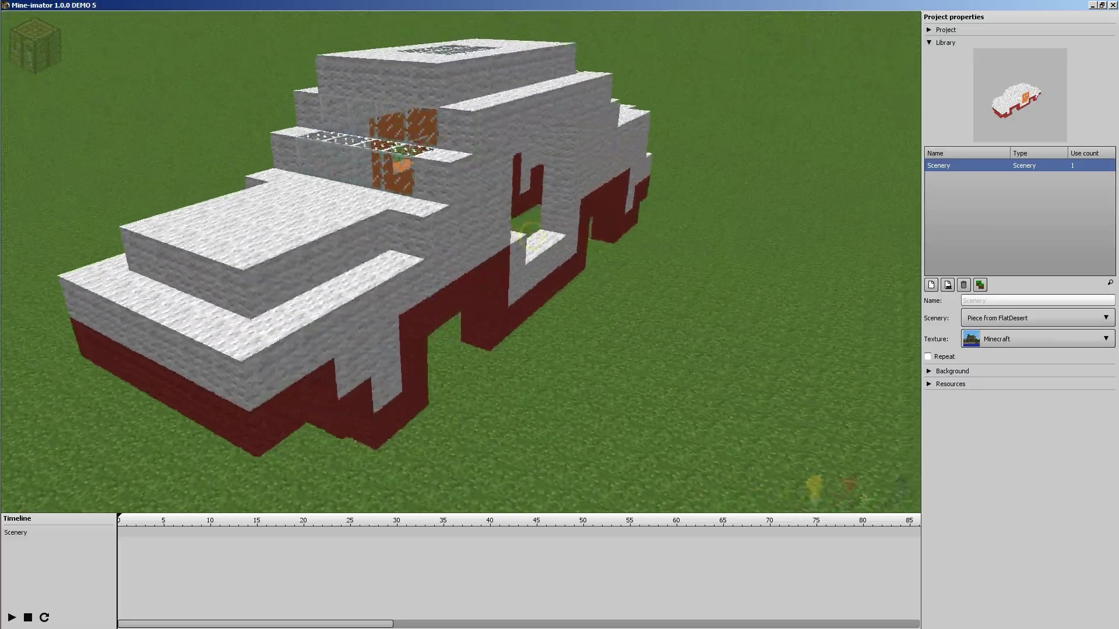
drag(460, 262, 559, 262)
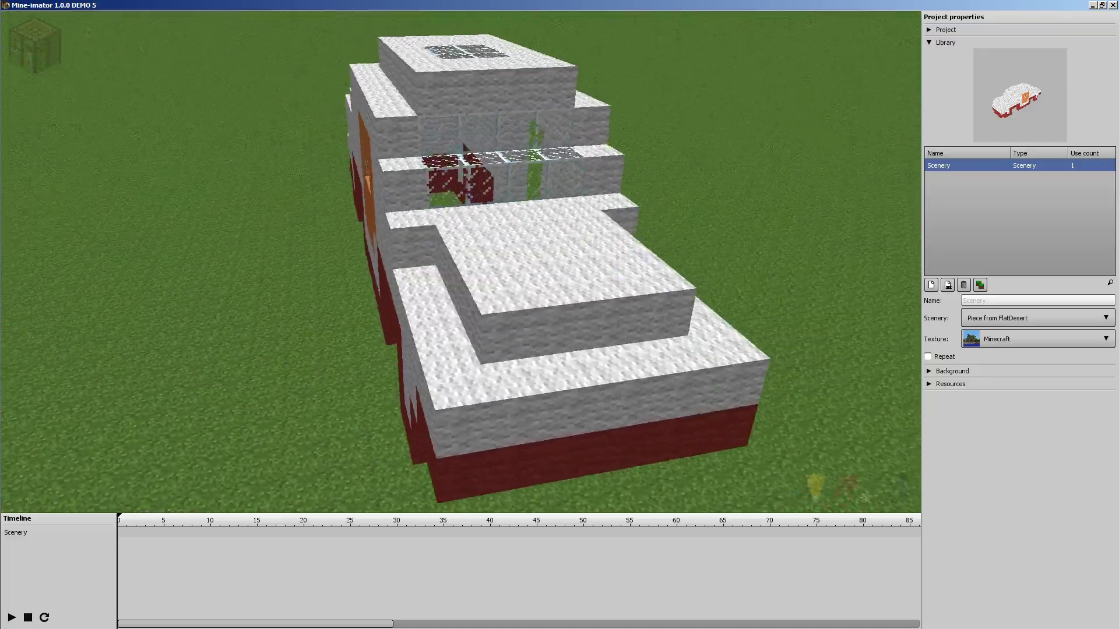
right_drag(553, 277, 589, 256)
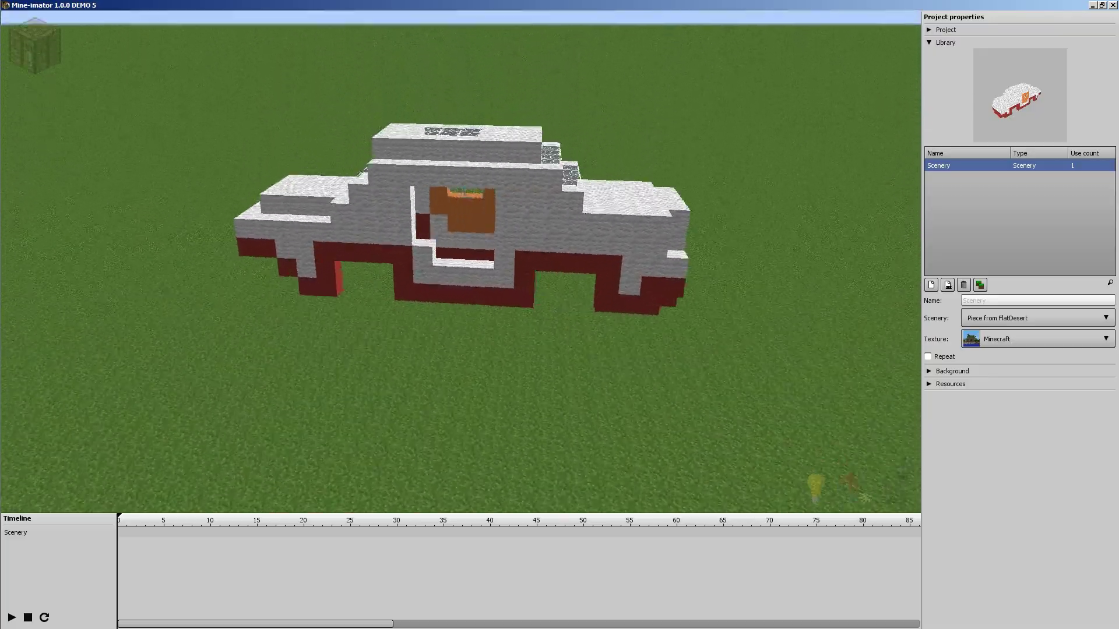
drag(460, 262, 344, 306)
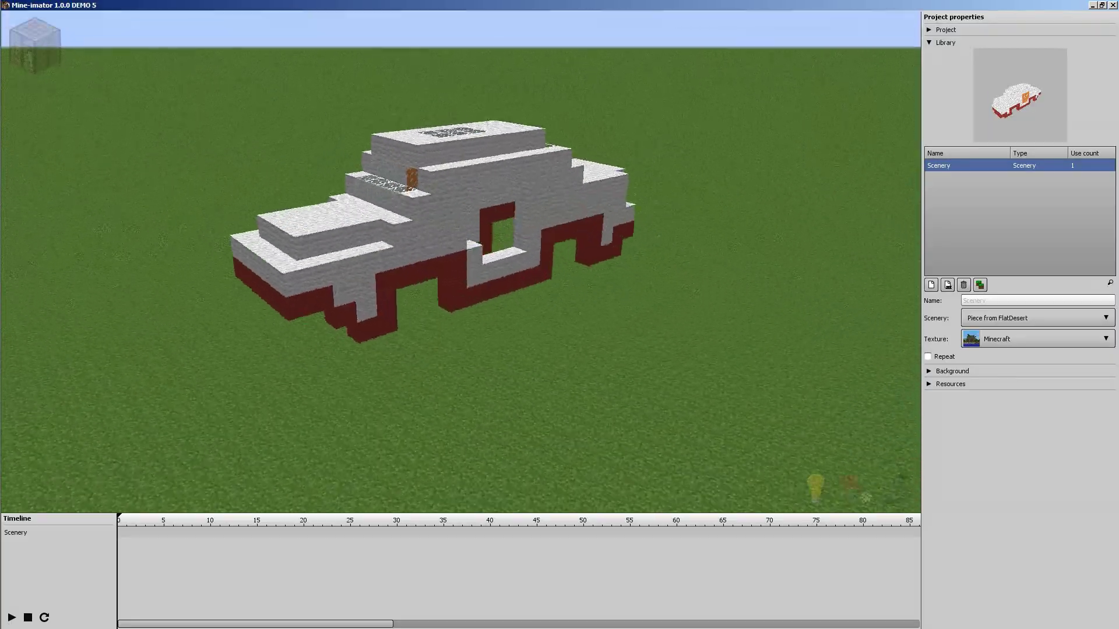
right_drag(554, 269, 553, 243)
mouse_move(553, 243)
mouse_down()
mouse_move(537, 224)
mouse_move(535, 240)
mouse_up()
right_drag(557, 232, 557, 257)
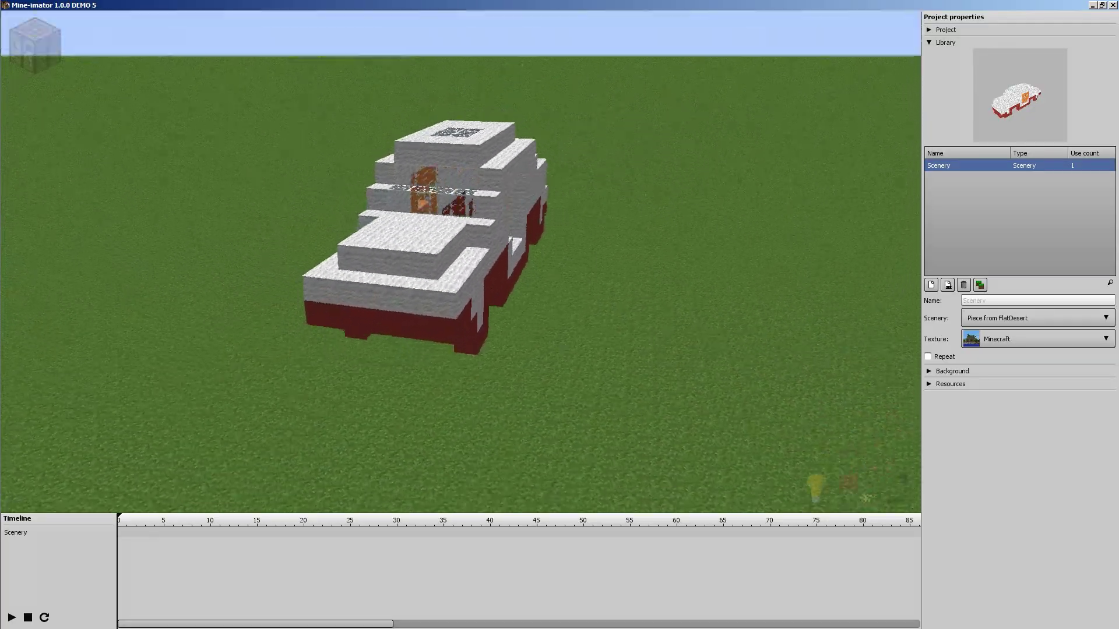
right_drag(556, 256, 557, 248)
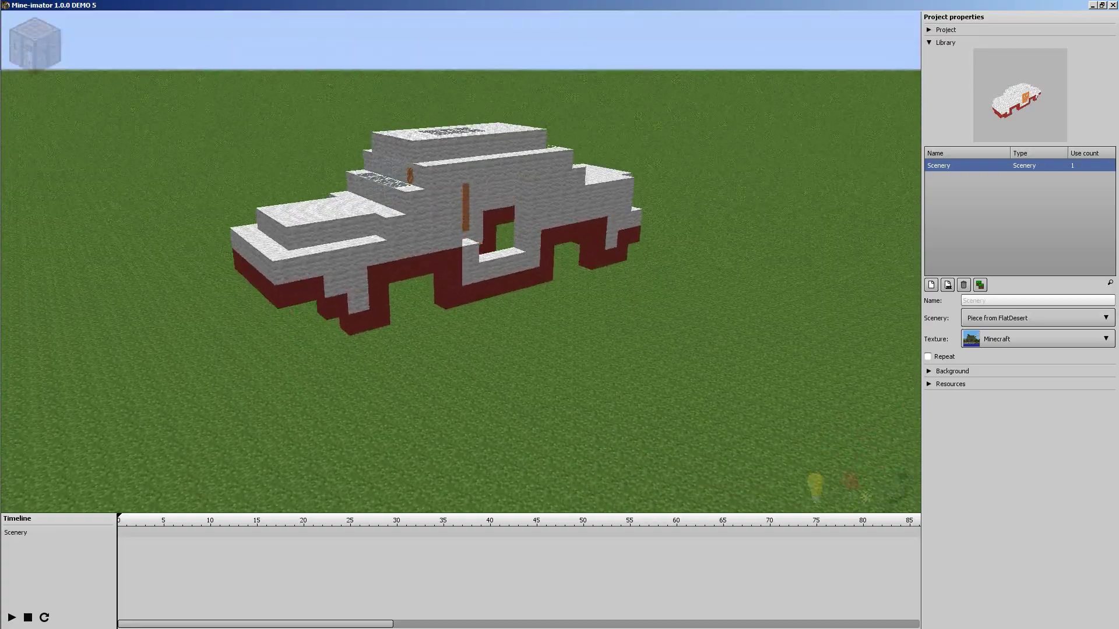
mouse_move(554, 244)
mouse_down()
mouse_move(612, 262)
mouse_move(621, 252)
mouse_move(606, 240)
mouse_move(565, 256)
mouse_up()
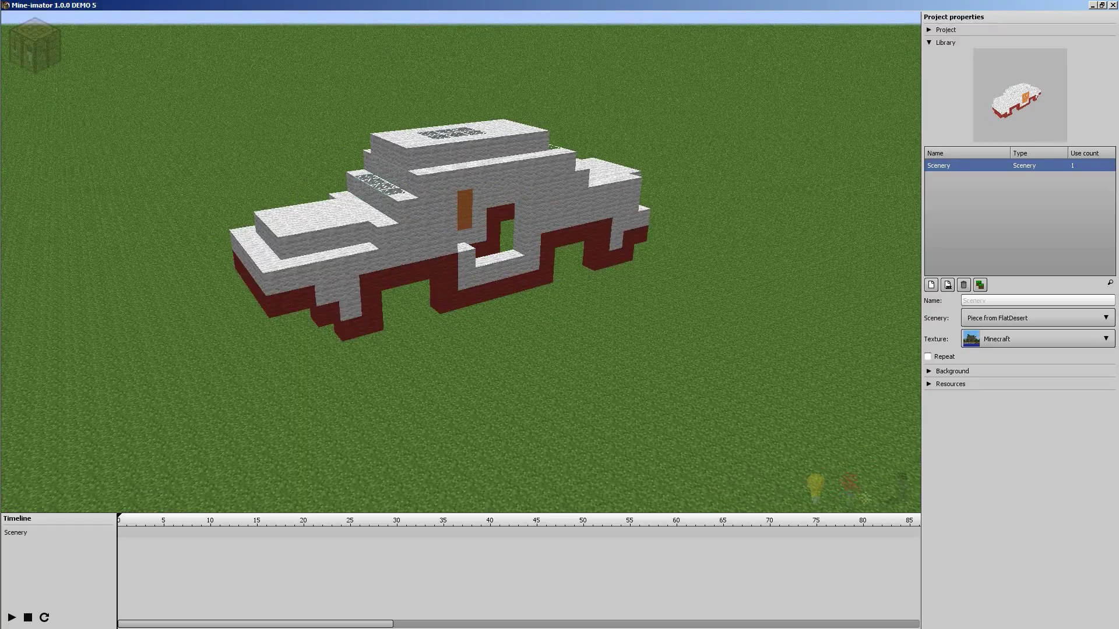
mouse_move(600, 256)
right_down()
mouse_move(588, 252)
mouse_move(606, 259)
mouse_move(597, 245)
right_up()
drag(554, 251, 519, 254)
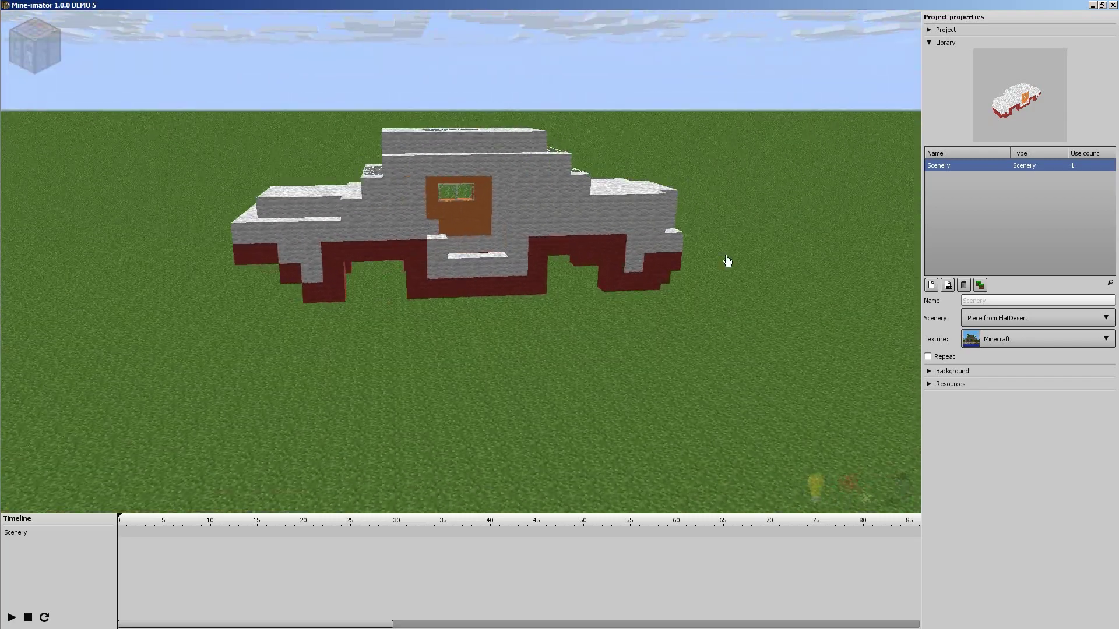
mouse_move(646, 242)
right_down()
mouse_move(646, 271)
mouse_move(635, 257)
mouse_move(647, 246)
right_up()
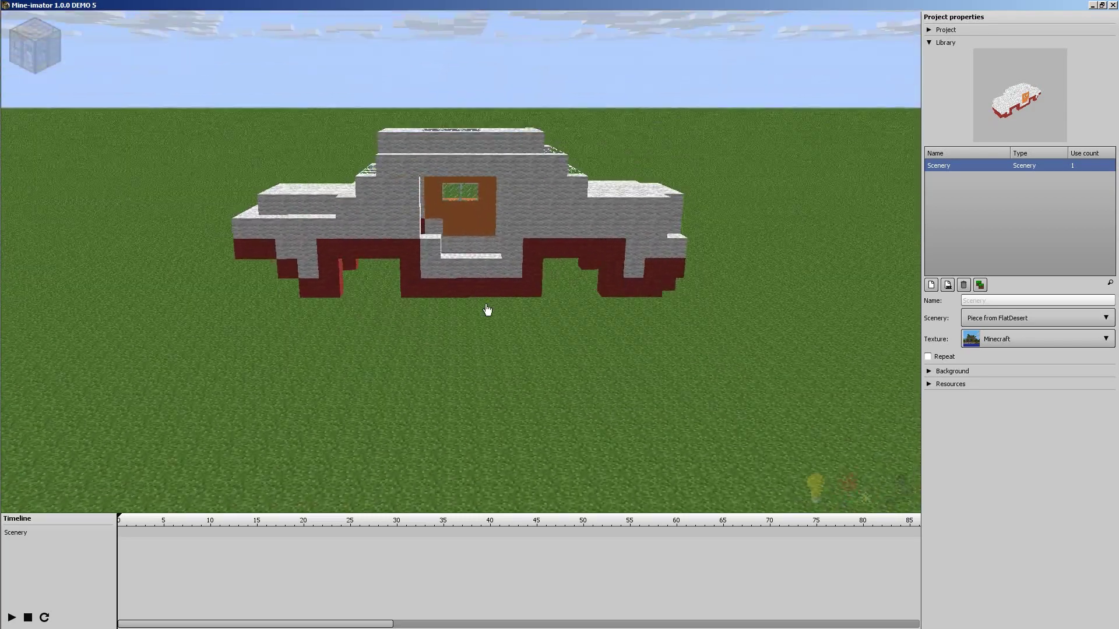
right_drag(449, 229, 542, 208)
drag(542, 208, 483, 172)
right_drag(545, 222, 459, 245)
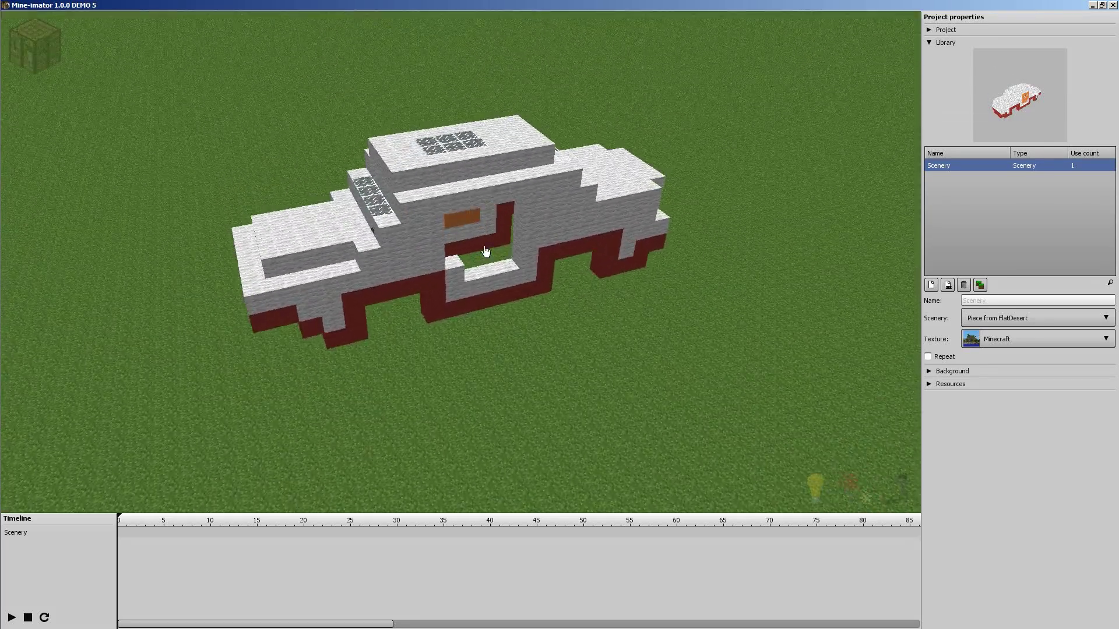
drag(567, 260, 600, 261)
mouse_move(496, 257)
right_down()
mouse_move(545, 254)
mouse_move(486, 276)
right_up()
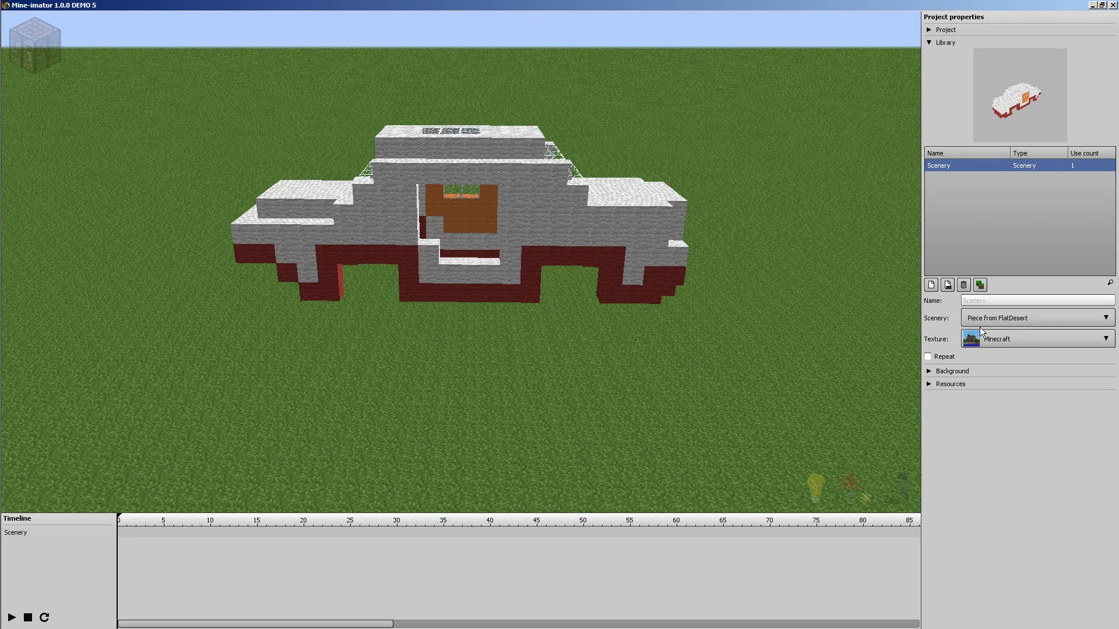
Create a second scenery object and load the FlatDesert world for its import
click(931, 285)
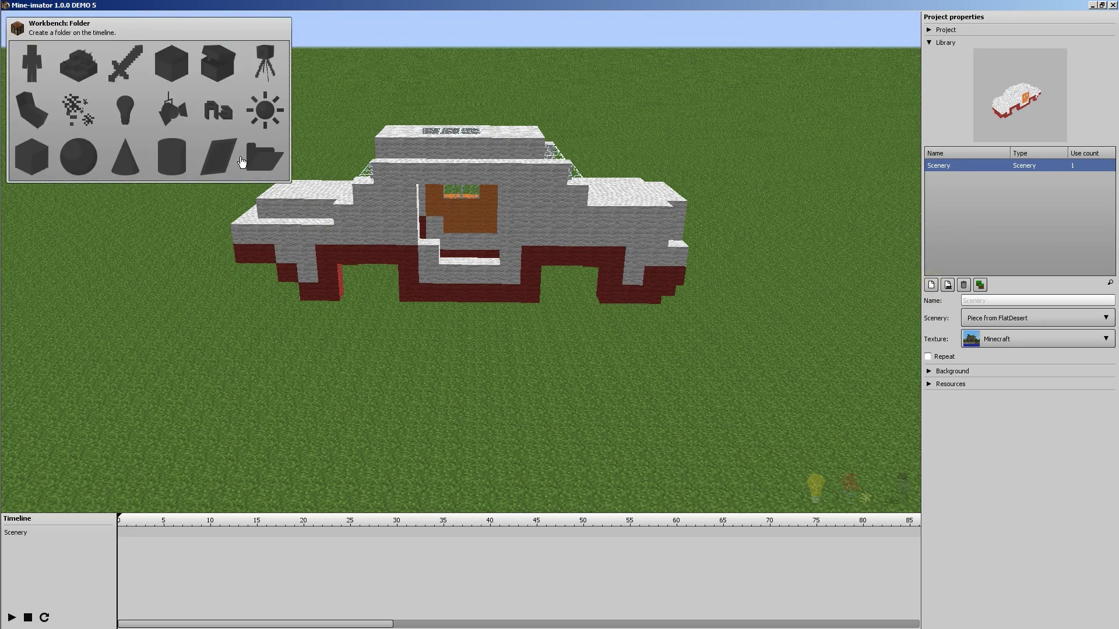
click(85, 78)
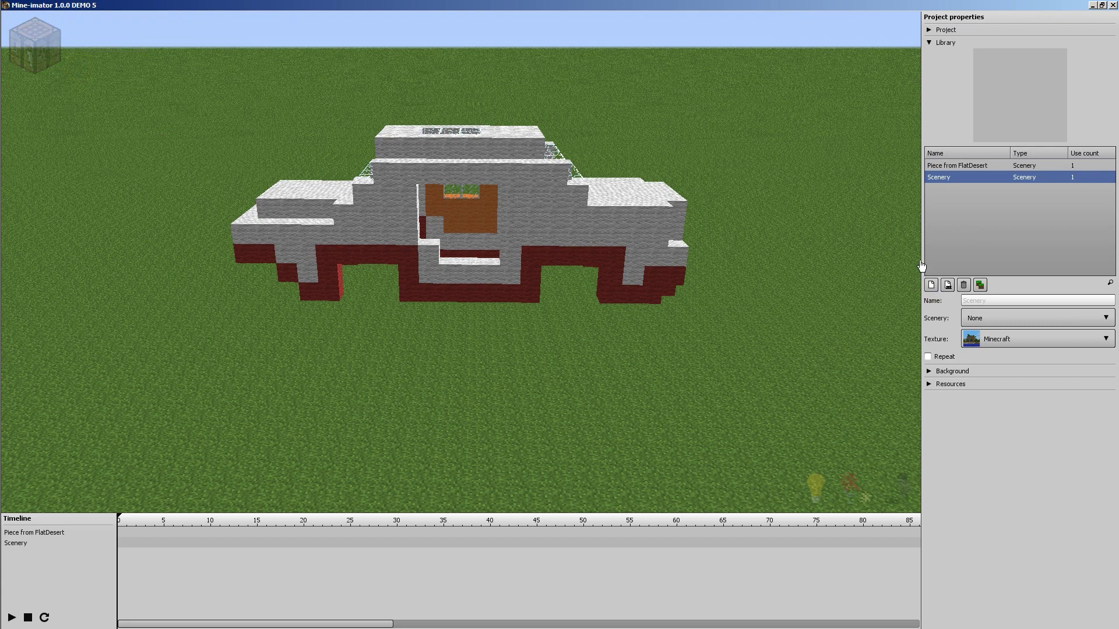
click(1006, 324)
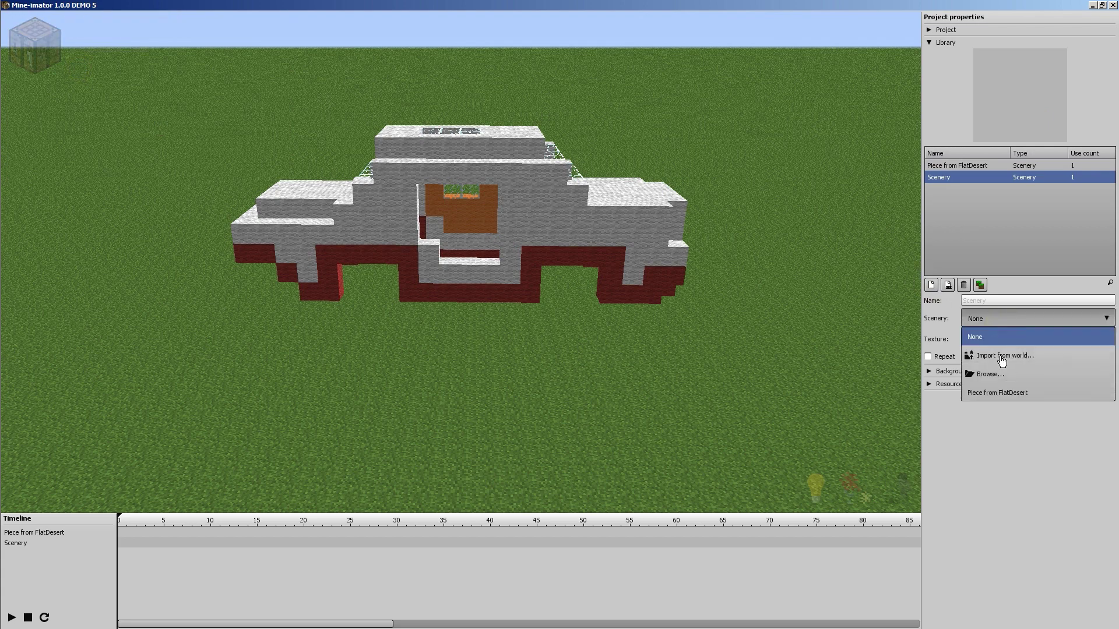
click(1002, 358)
click(705, 185)
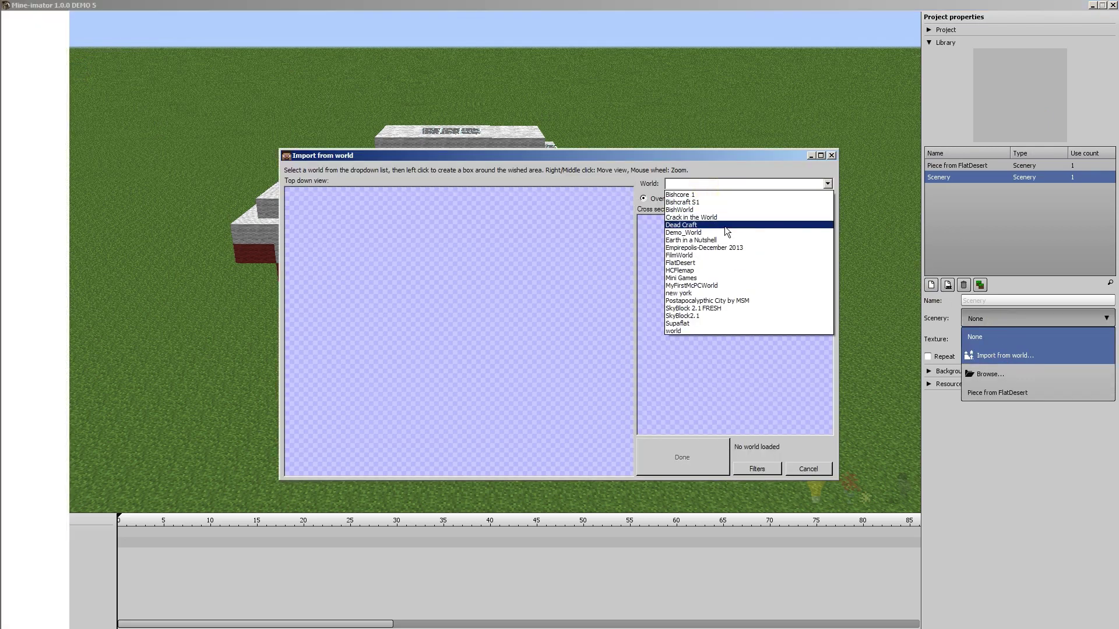
click(681, 262)
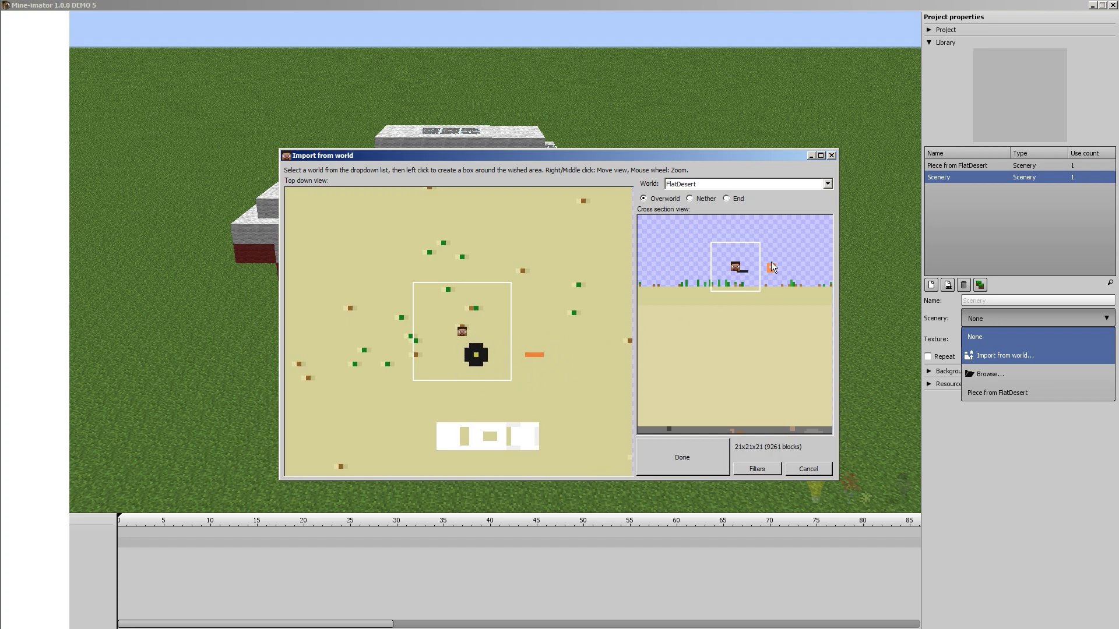
Enclose the separate orange car door in an 8x5x7 block selection and import it as the second scenery
mouse_move(762, 254)
mouse_down()
mouse_move(780, 276)
mouse_move(771, 264)
mouse_up()
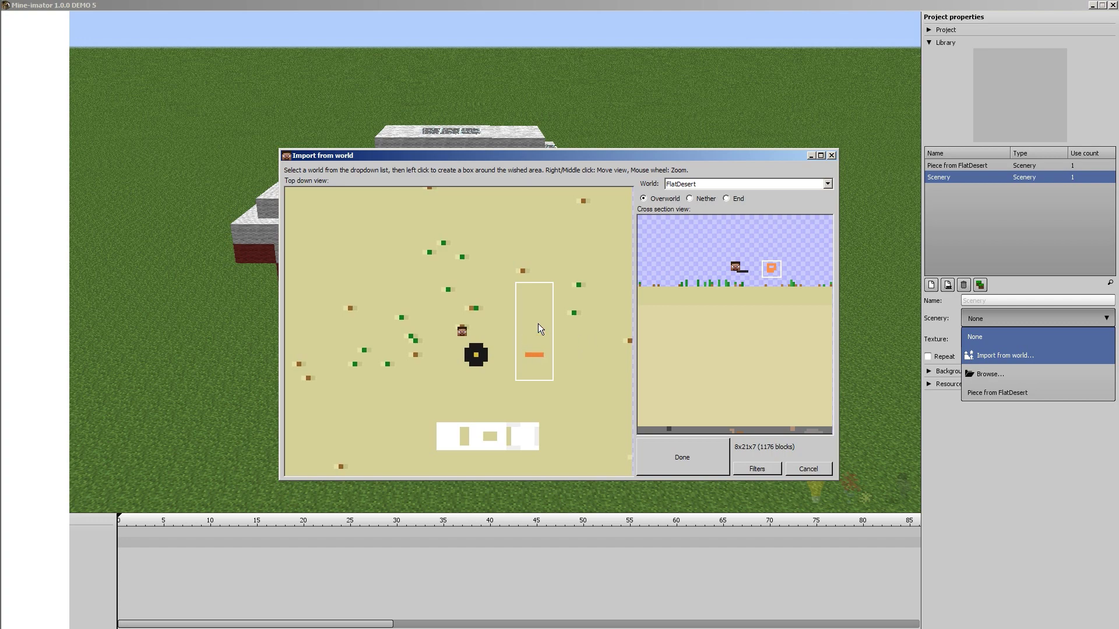
drag(537, 282, 532, 366)
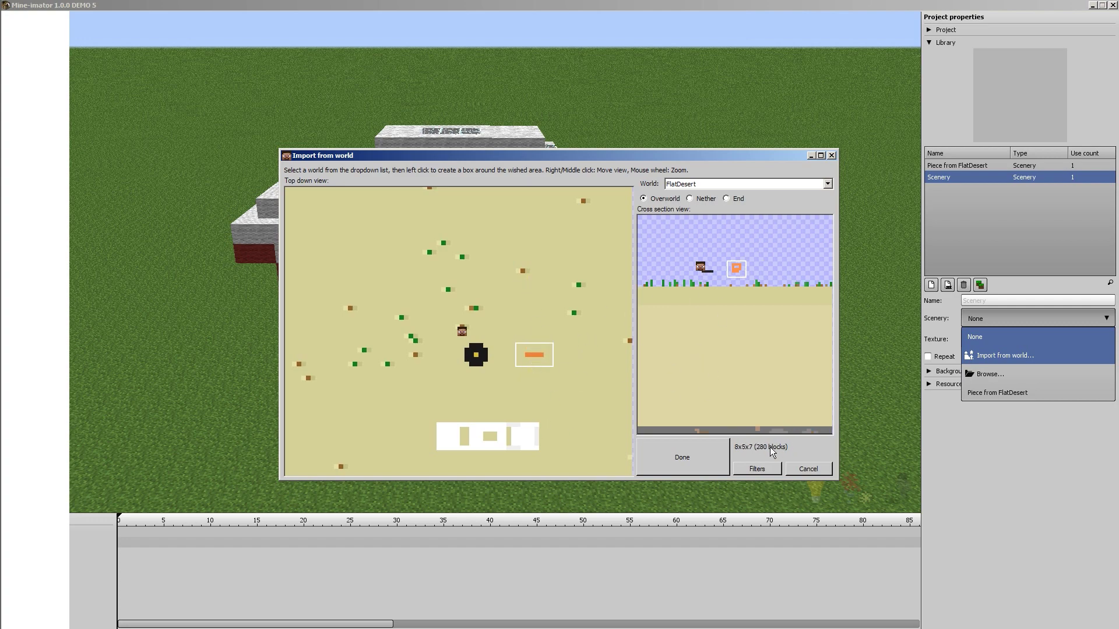
click(691, 458)
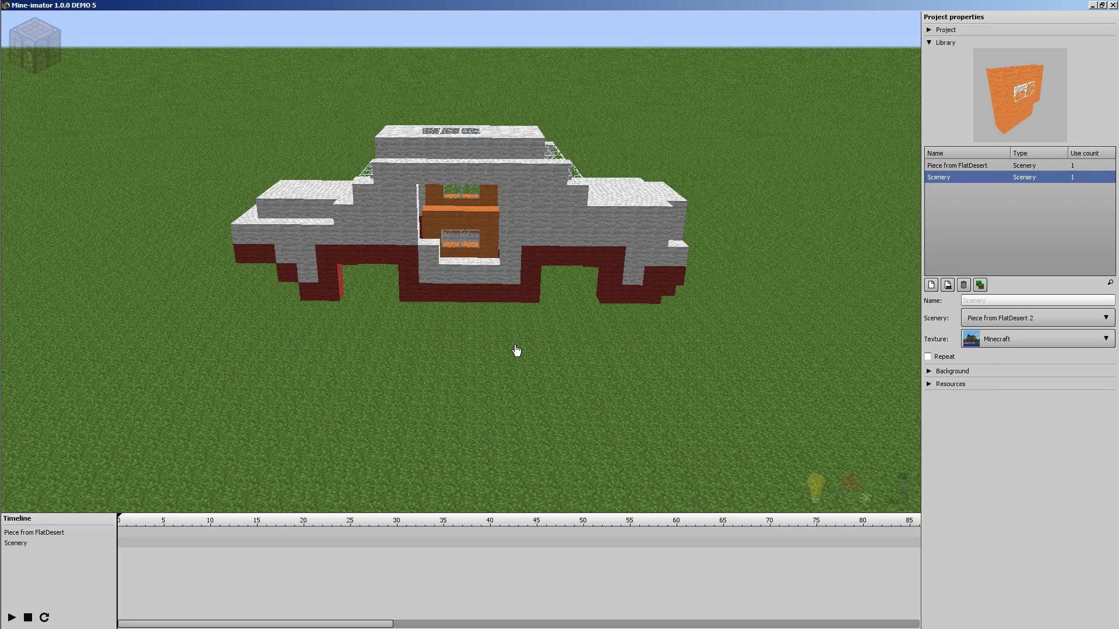
Add a keyframe at frame 0 for the orange door and move it out of the car body to about X -138.31
click(127, 543)
drag(128, 546, 79, 539)
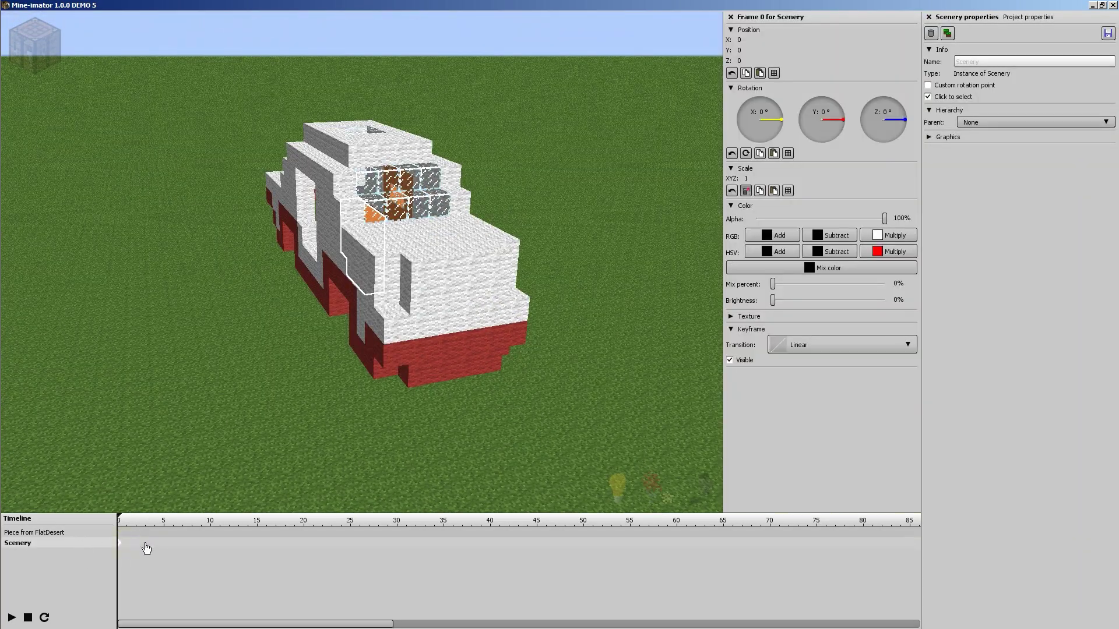
drag(345, 280, 158, 308)
mouse_move(428, 311)
mouse_down()
mouse_move(383, 315)
mouse_move(402, 338)
mouse_move(428, 311)
mouse_up()
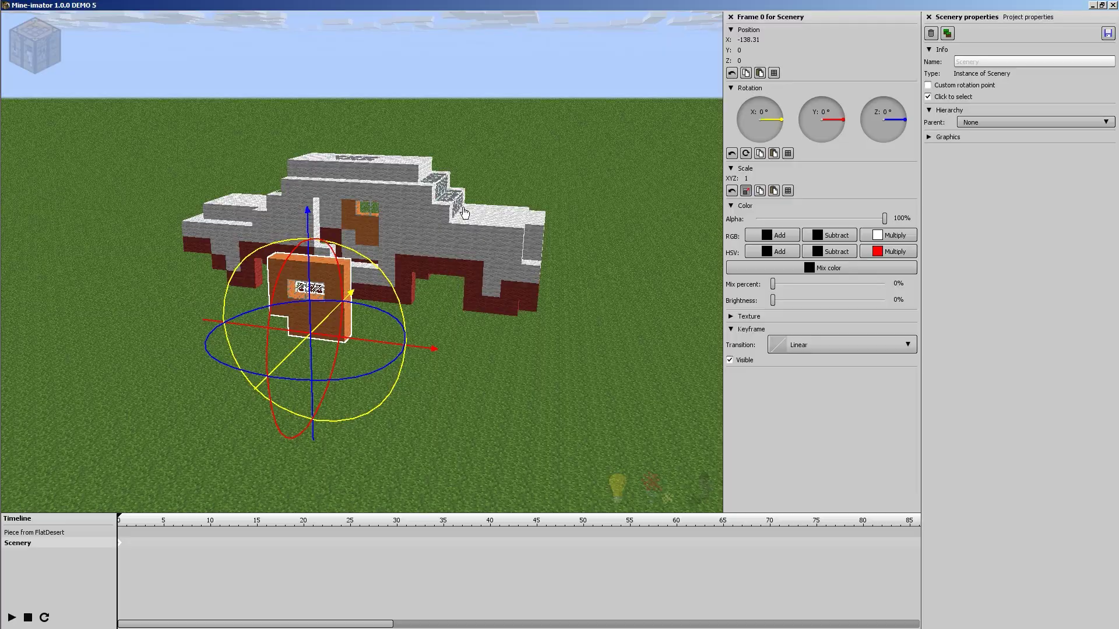
drag(464, 212, 501, 215)
middle_drag(502, 215, 472, 187)
drag(472, 186, 580, 174)
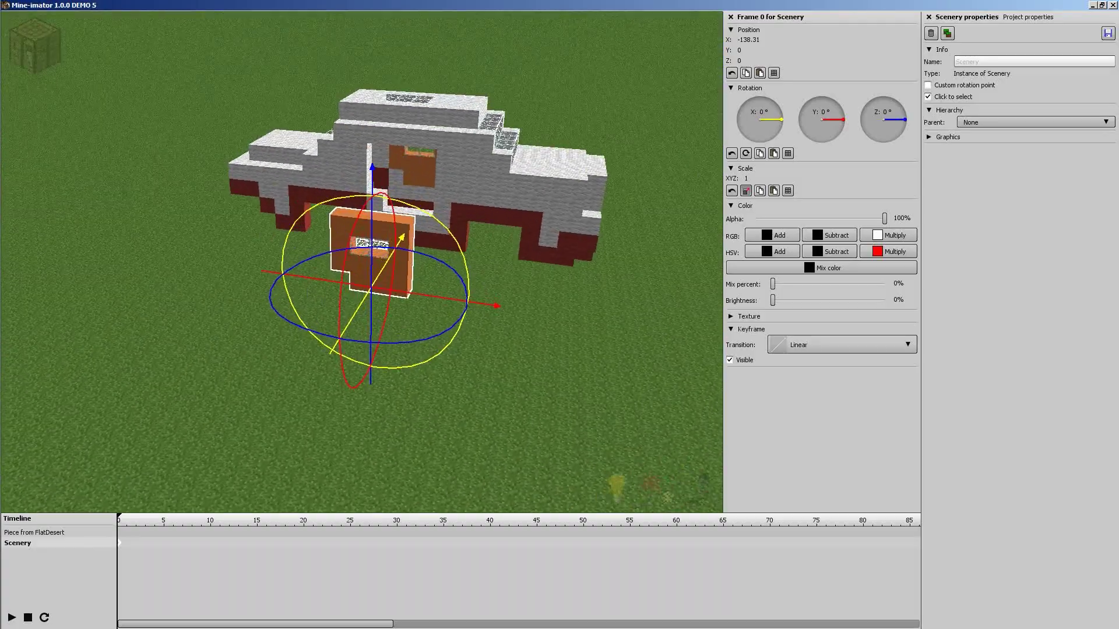
mouse_move(401, 169)
middle_down()
mouse_move(431, 171)
mouse_move(392, 172)
middle_up()
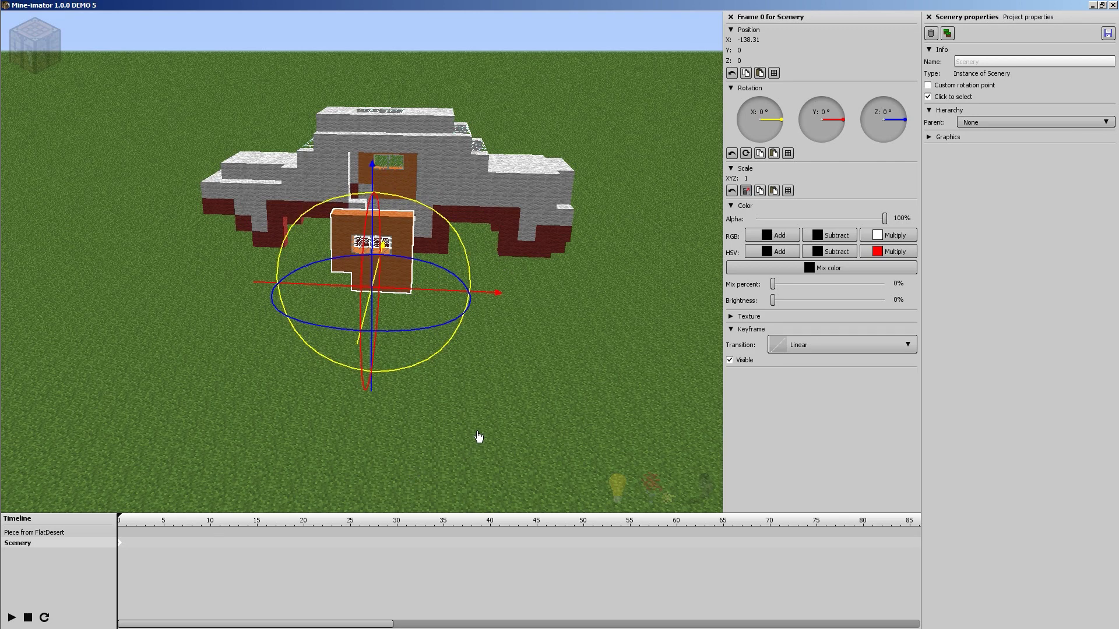
drag(570, 214, 476, 204)
middle_drag(460, 257, 511, 252)
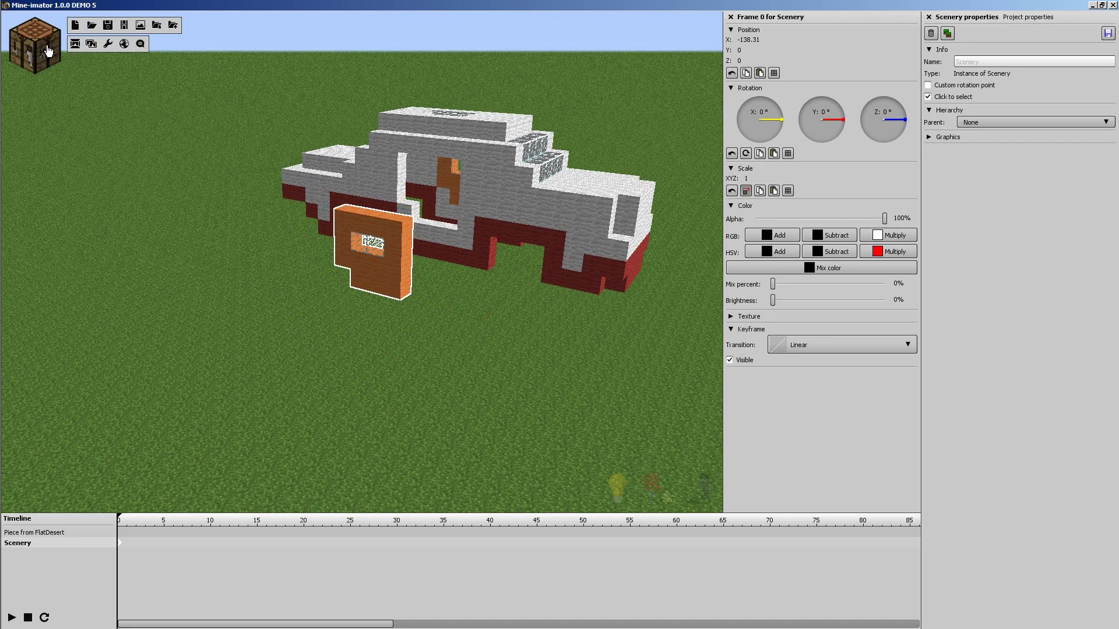
Create a third scenery object and load the FlatDesert world for its import
click(34, 40)
click(78, 63)
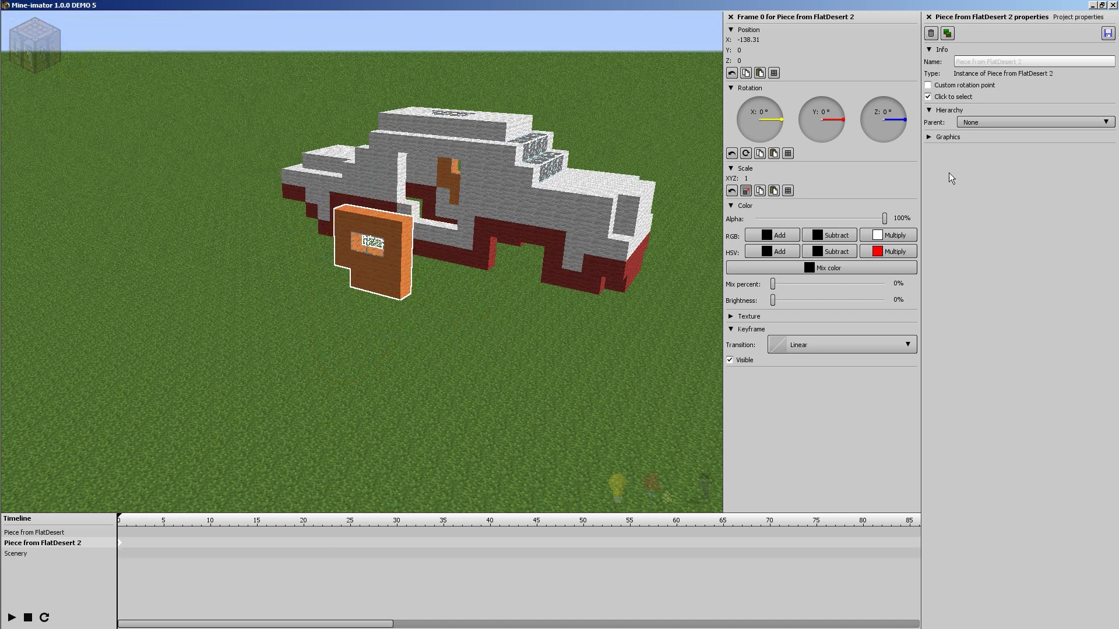
click(58, 555)
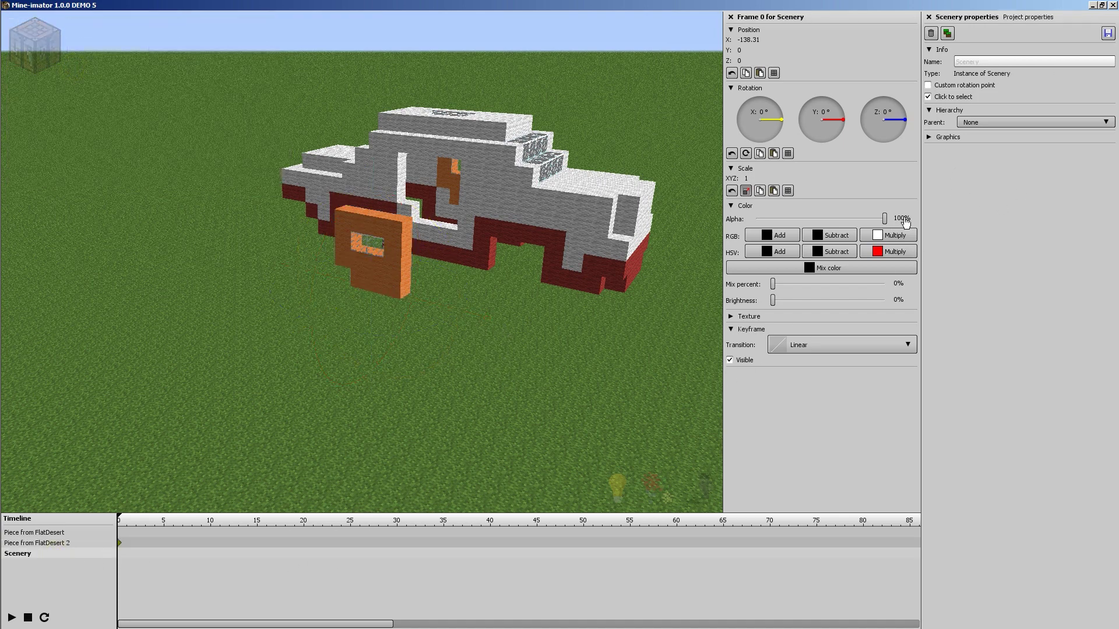
click(1018, 17)
click(975, 318)
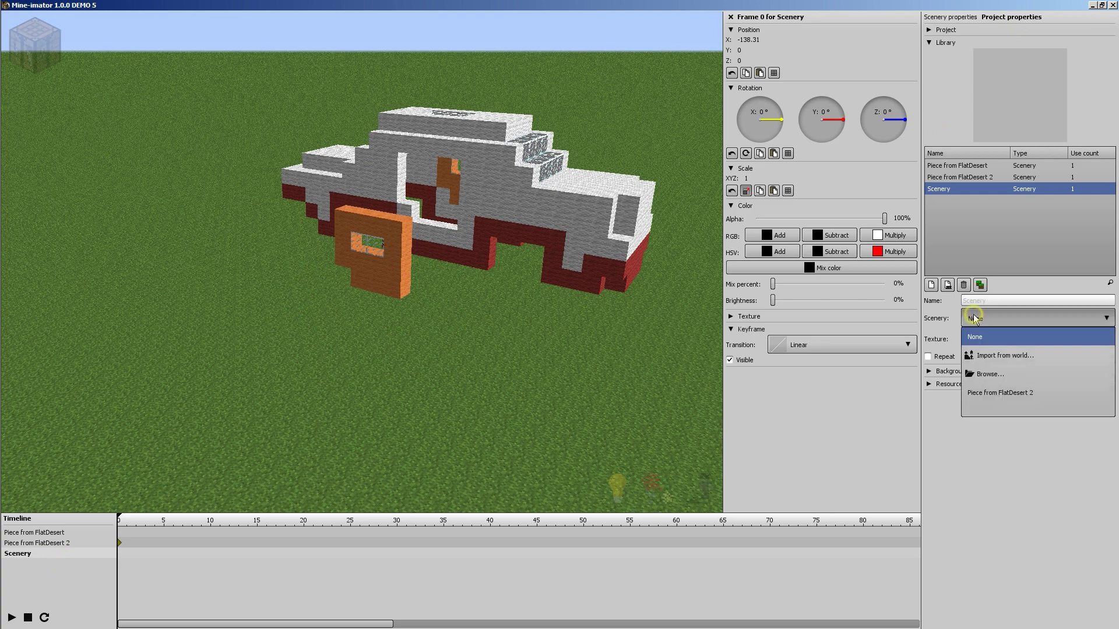
click(991, 360)
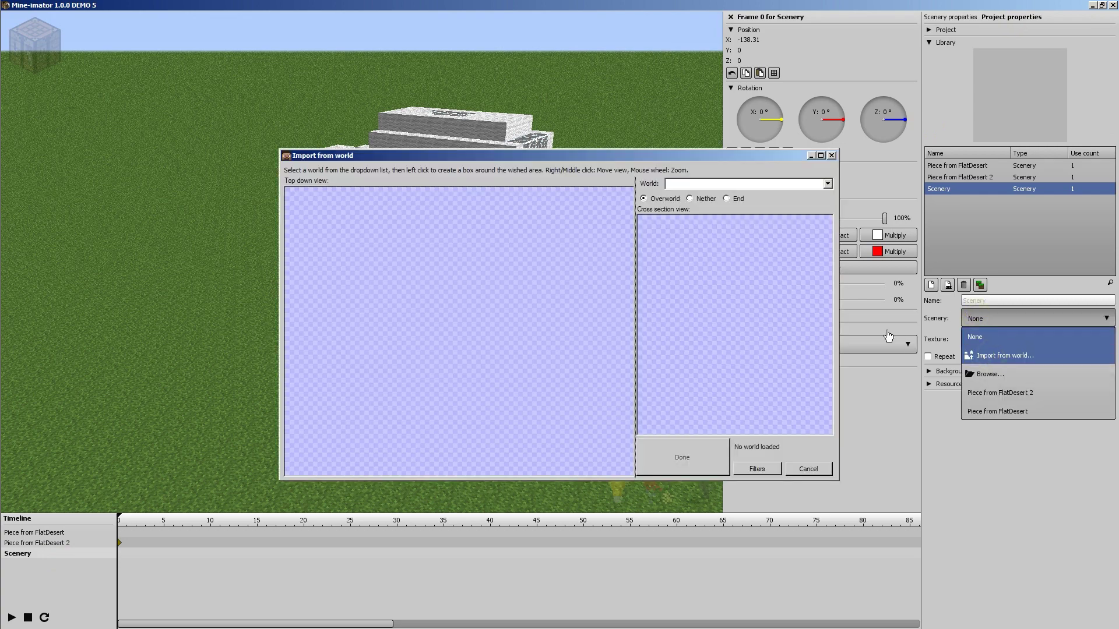
click(713, 186)
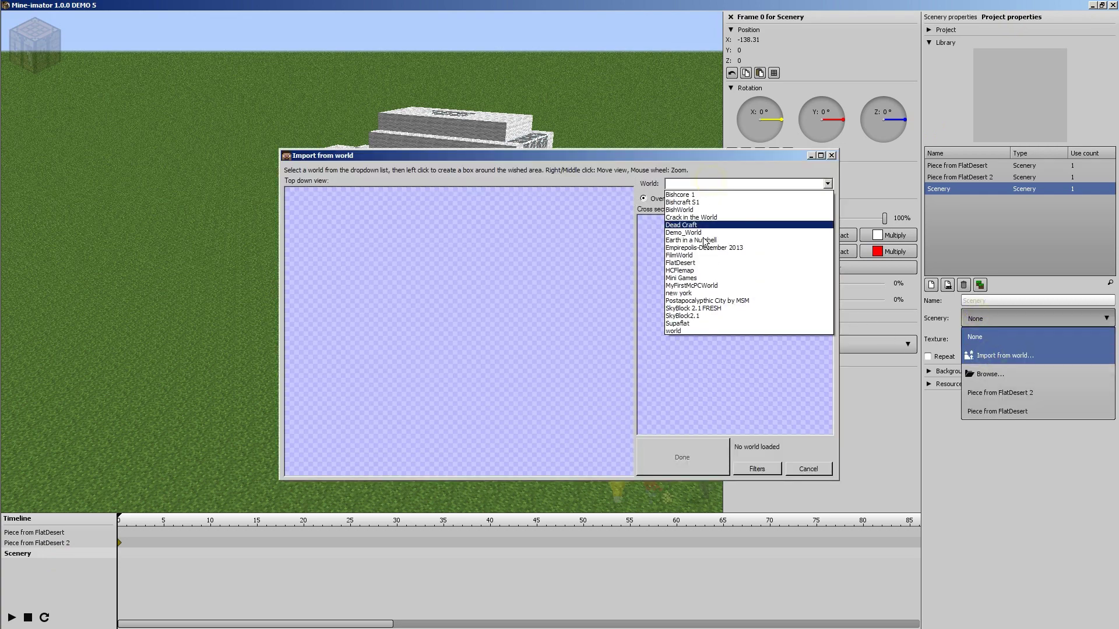
click(738, 266)
Enclose the black wheel in a 7x9x21 block selection and import it as the third scenery
drag(425, 286, 489, 354)
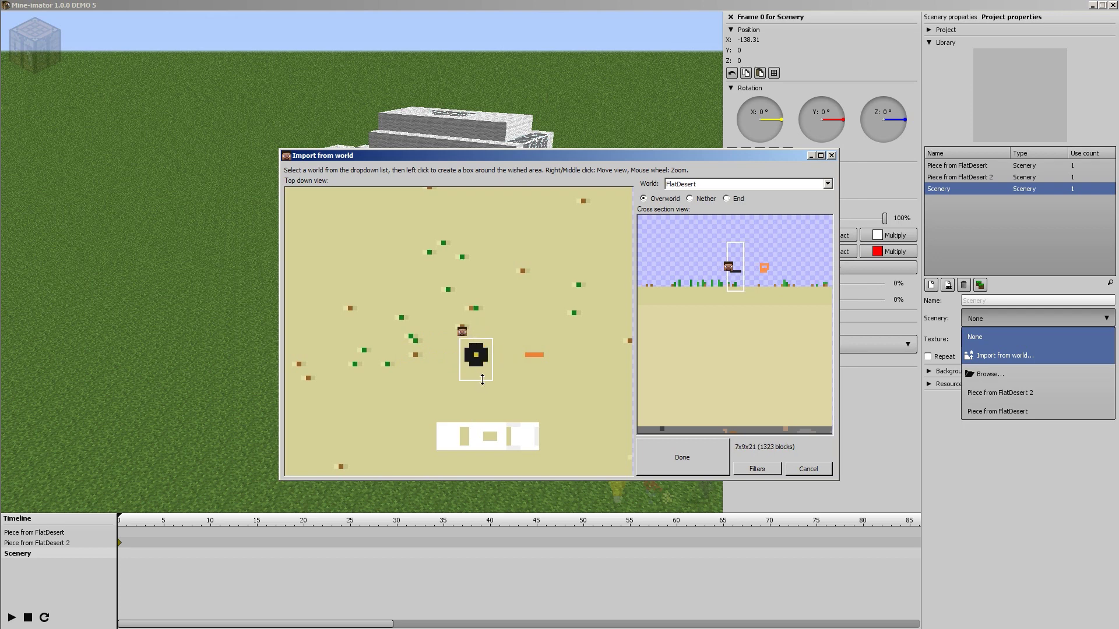
click(712, 456)
drag(435, 310, 413, 304)
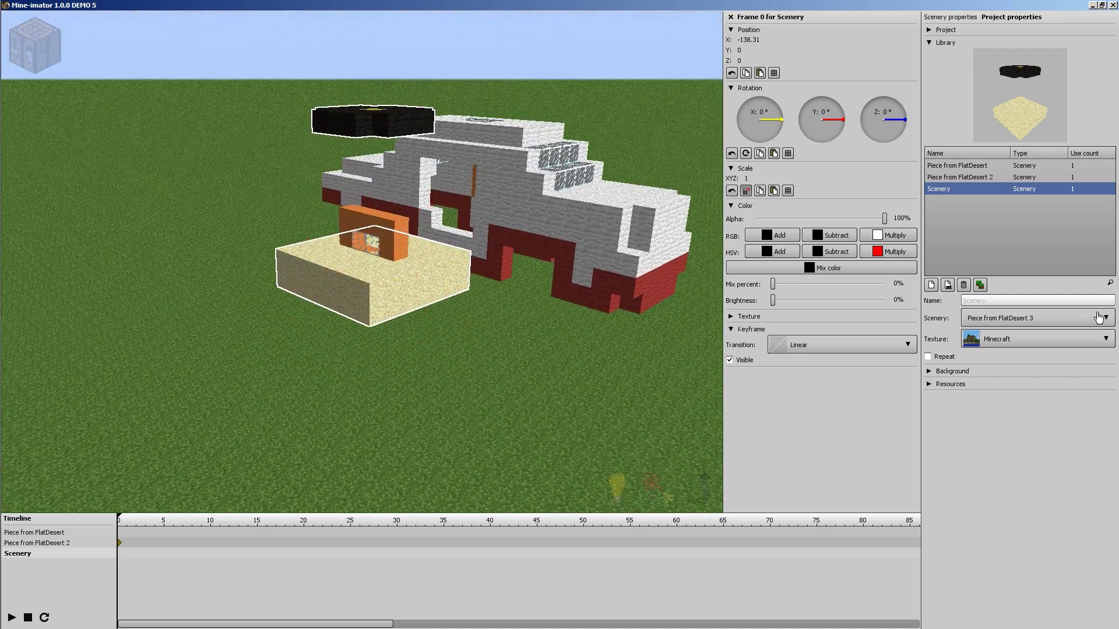
Import the wheel from FlatDesert again with a 7x9x15 block selection that leaves out the sand beneath it
click(1033, 320)
click(1003, 358)
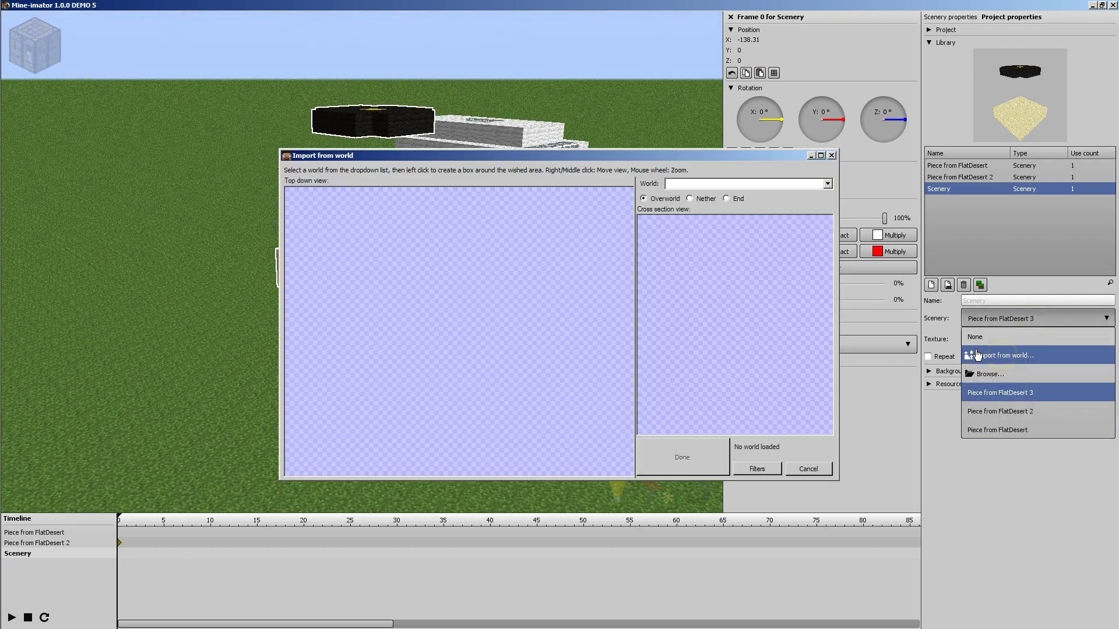
click(707, 184)
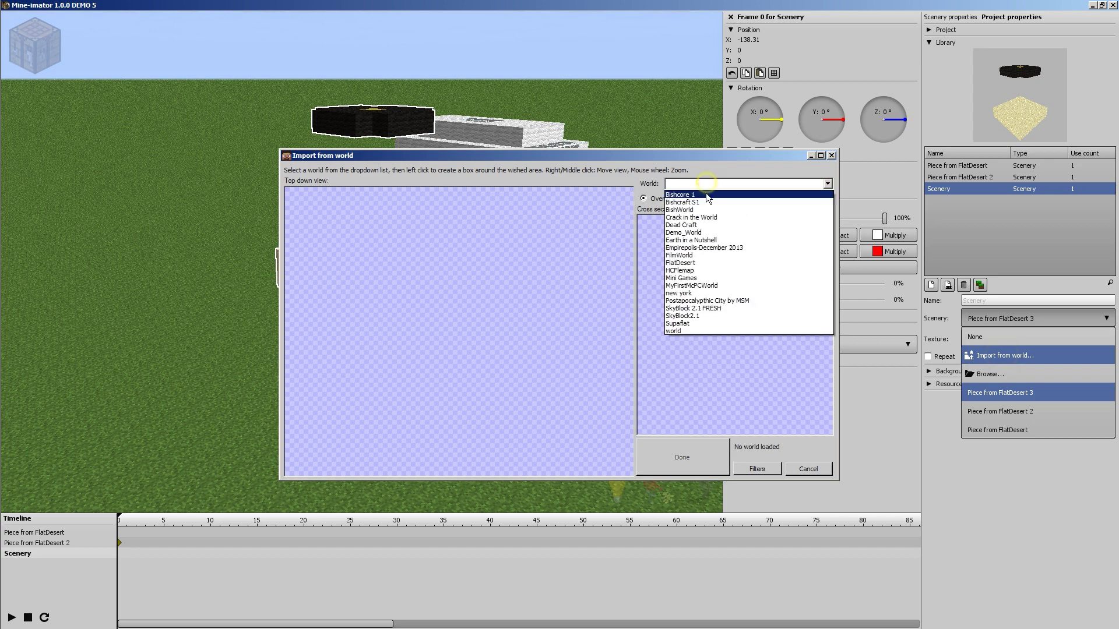
click(688, 263)
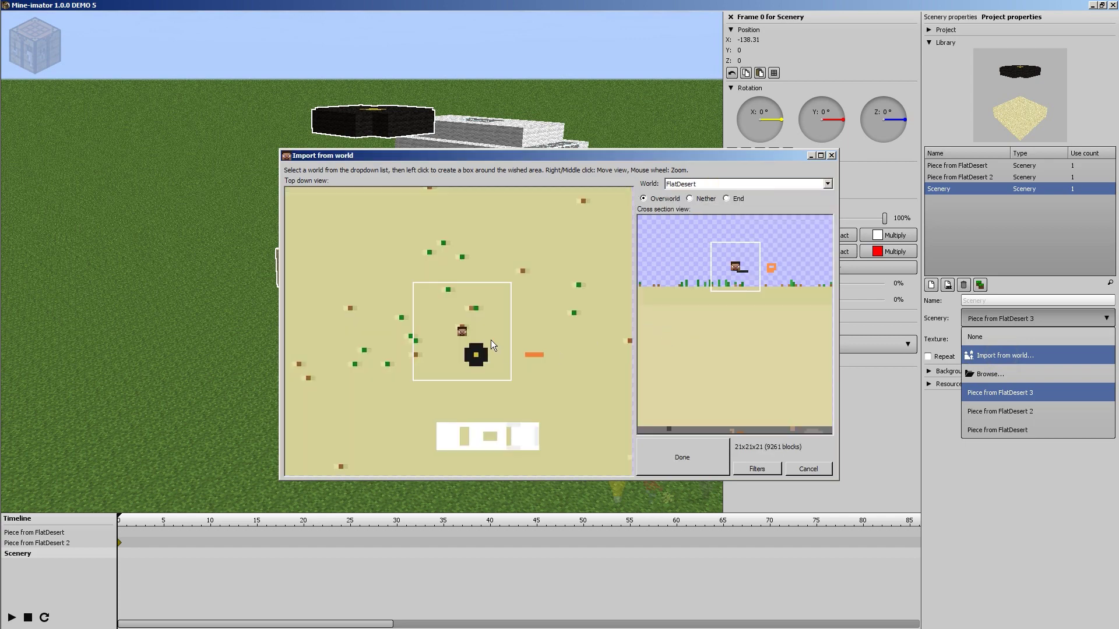
drag(472, 281, 477, 375)
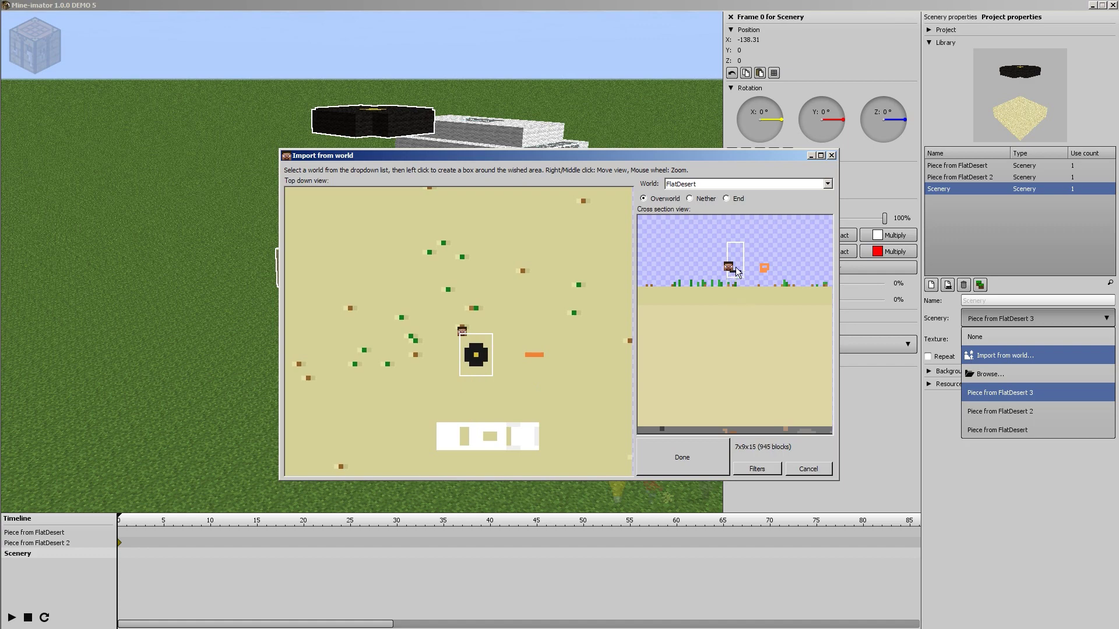
click(690, 457)
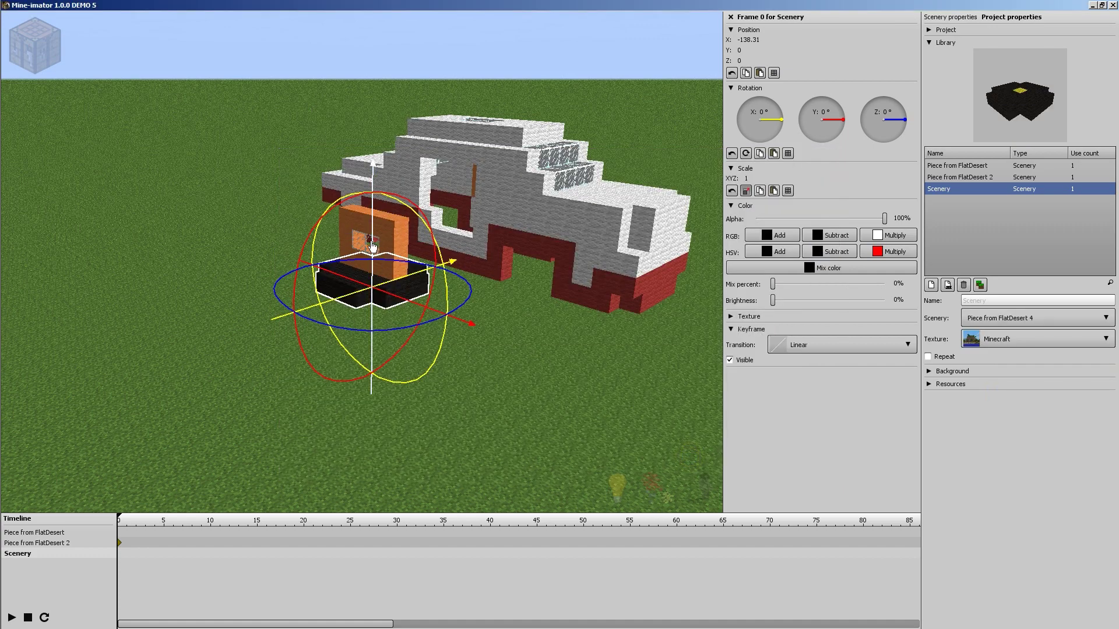
Raise the black wheel to about Z 69.10 and stand it upright with a Y rotation of 90°
drag(372, 248, 373, 155)
drag(460, 145, 369, 239)
drag(512, 150, 370, 152)
drag(334, 119, 262, 260)
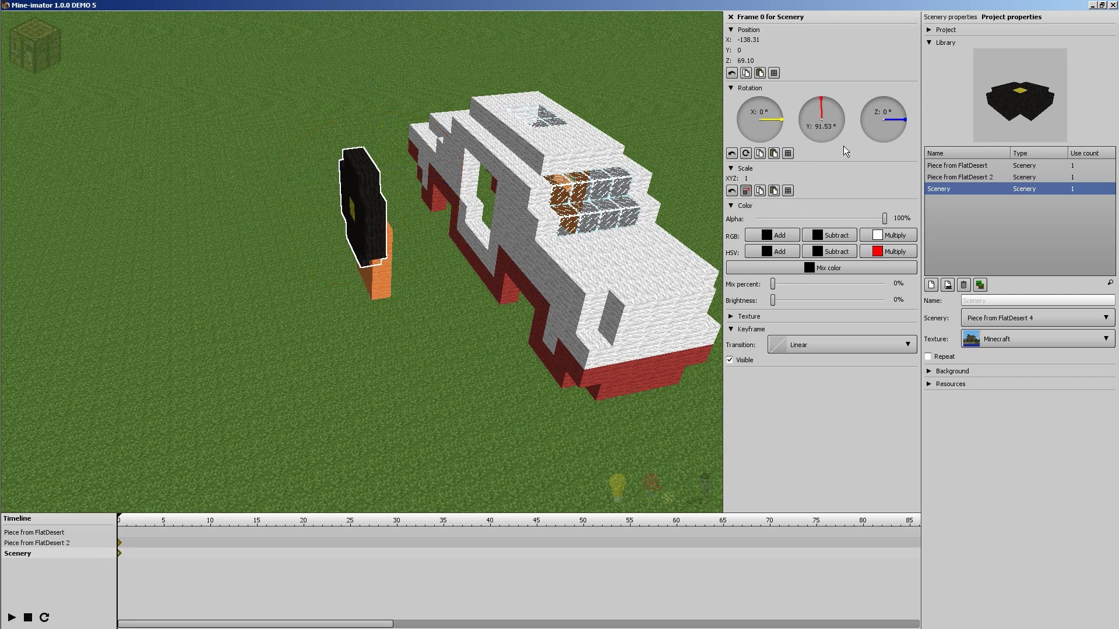
text(90)
key(Return)
Move the upright wheel along the Y axis to about -70.36
drag(492, 293, 369, 260)
drag(449, 204, 314, 205)
drag(188, 121, 495, 242)
drag(642, 225, 486, 276)
drag(560, 175, 557, 181)
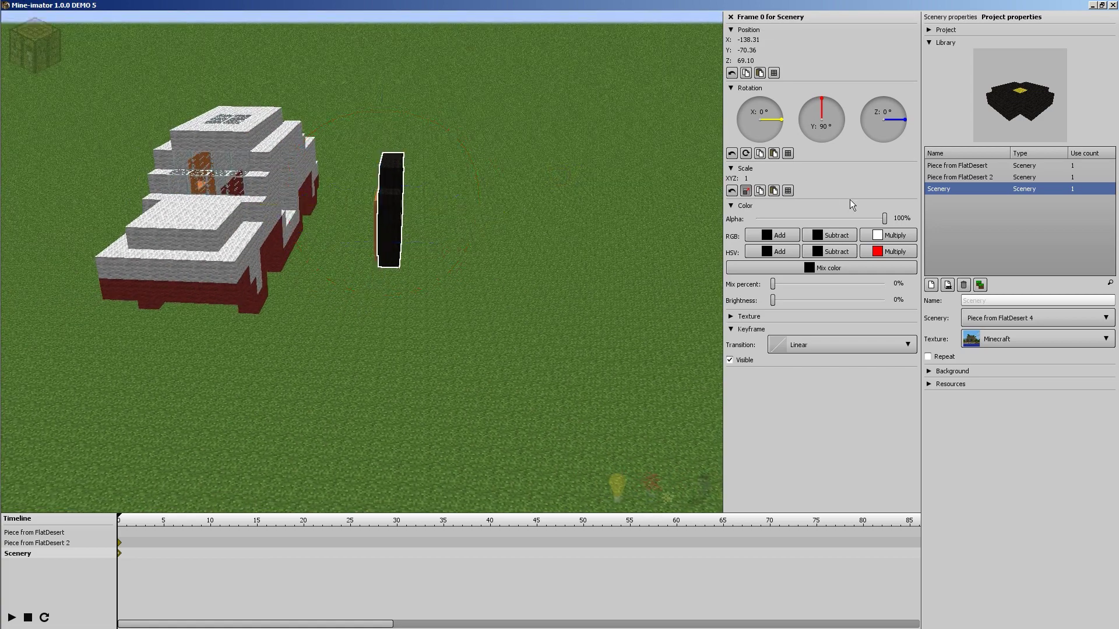
Enable a custom rotation point for the wheel in its scenery properties
click(929, 42)
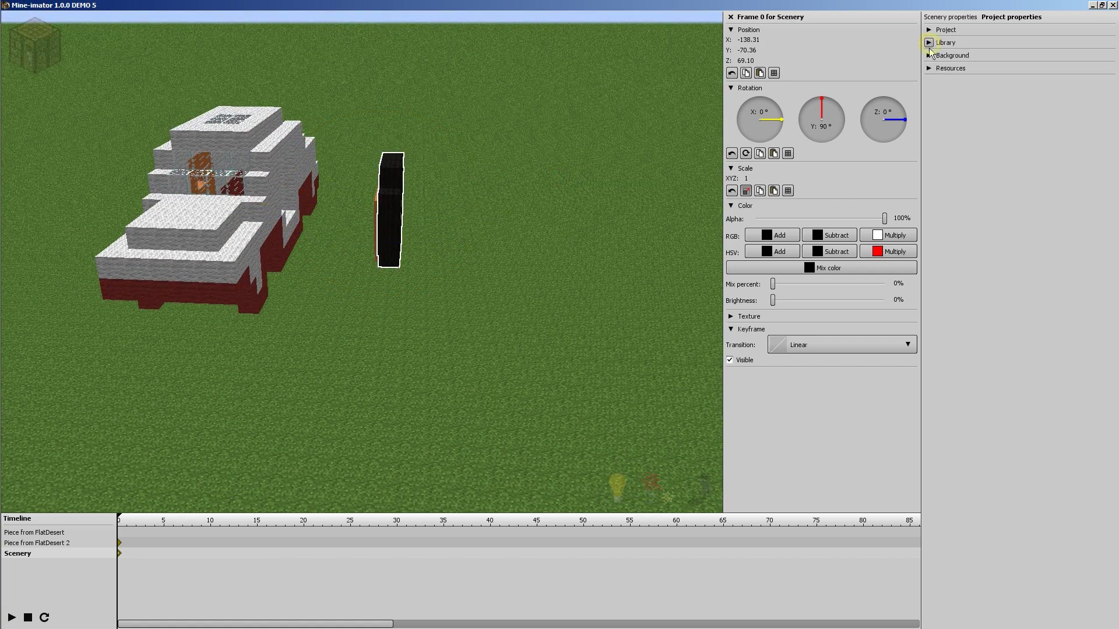
click(945, 16)
click(928, 85)
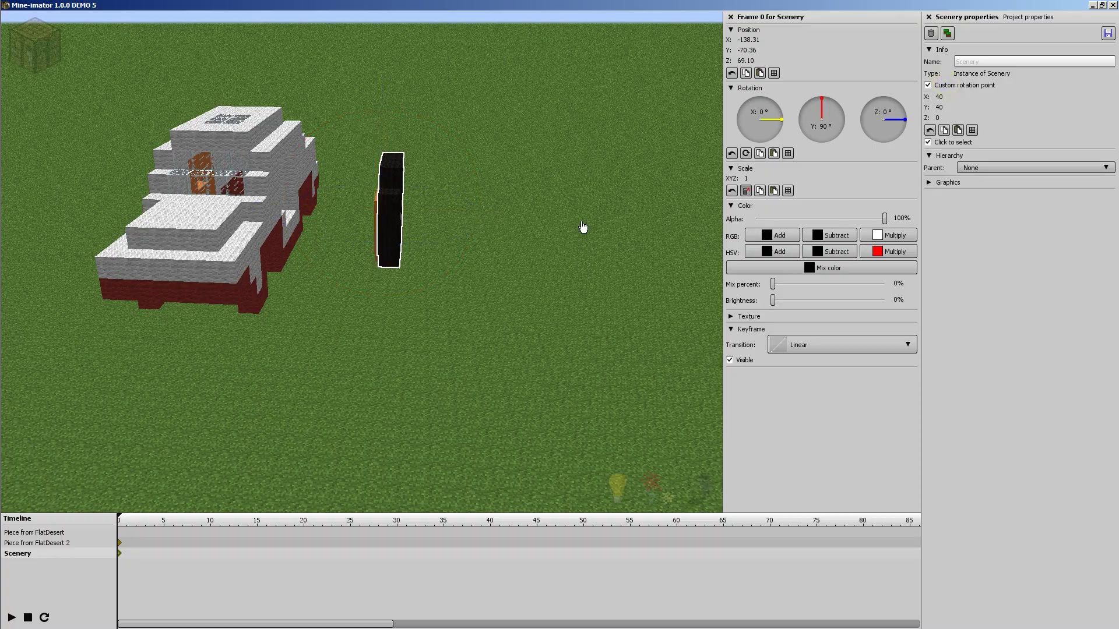
drag(587, 233, 427, 207)
right_drag(374, 194, 369, 270)
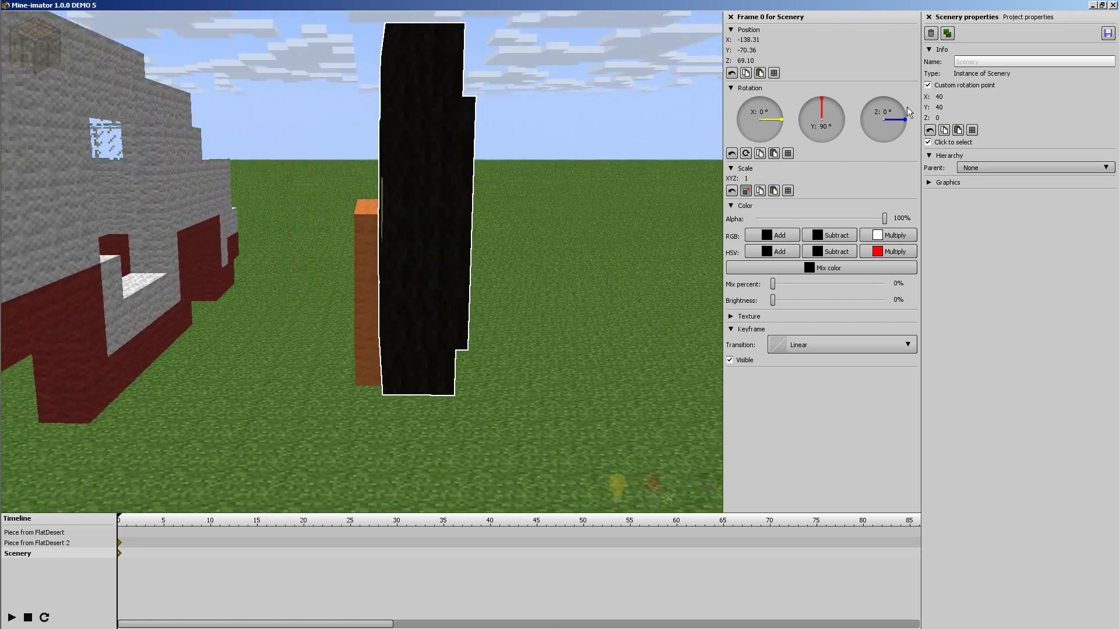
Try shifting the wheel's custom rotation point along the X and Y axes
drag(939, 98, 951, 98)
right_click(937, 97)
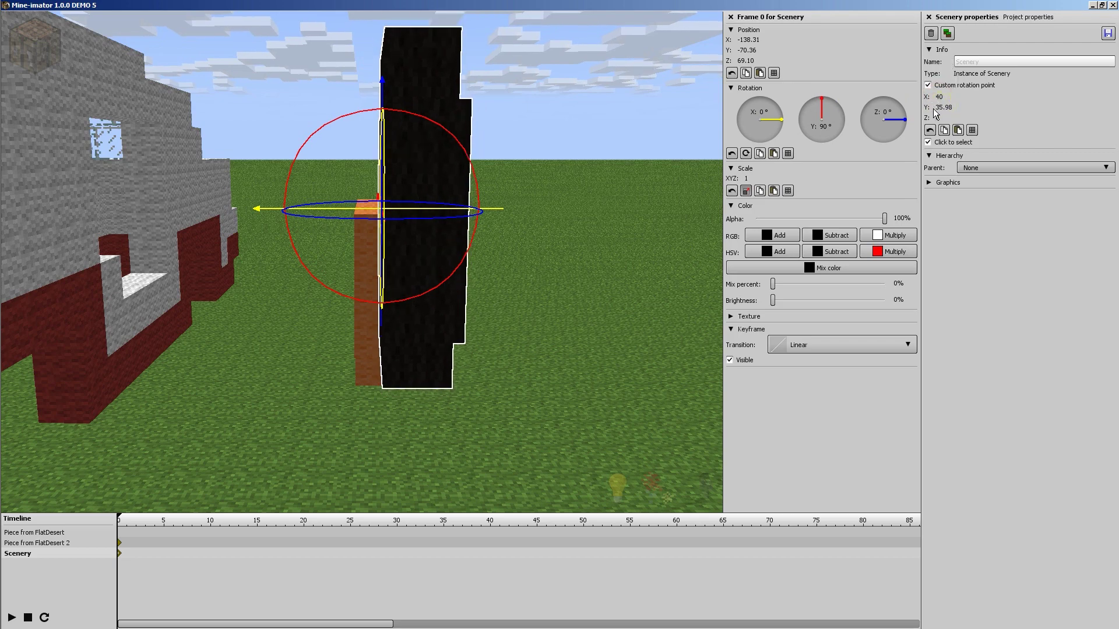
click(939, 107)
Centre the rotation point within the wheel's thickness by setting its Z value to 10
drag(937, 118, 953, 118)
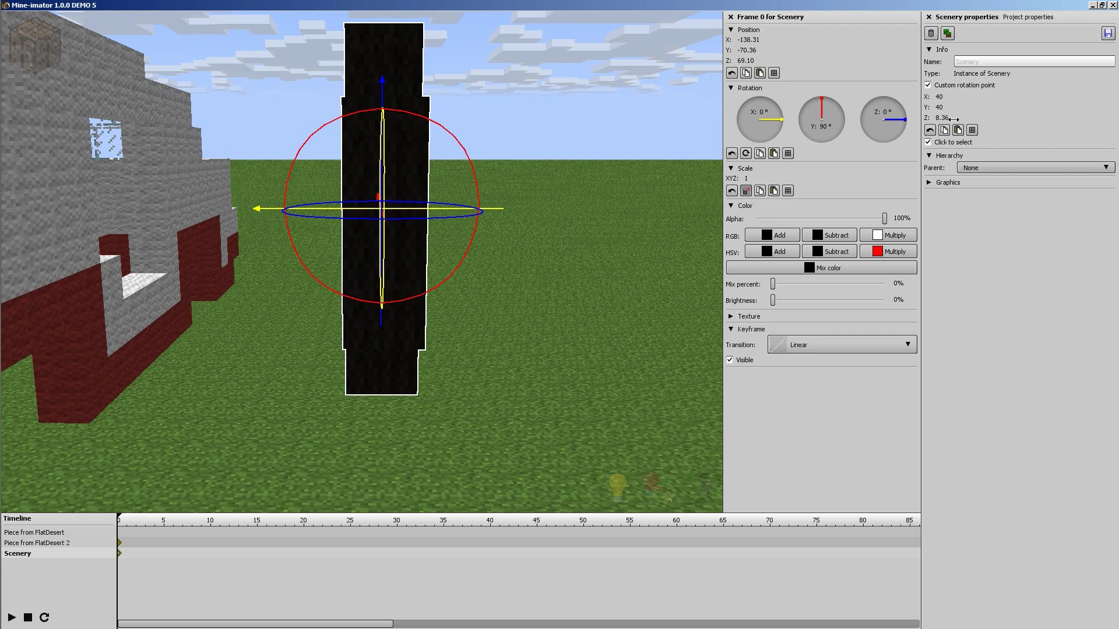
text(8)
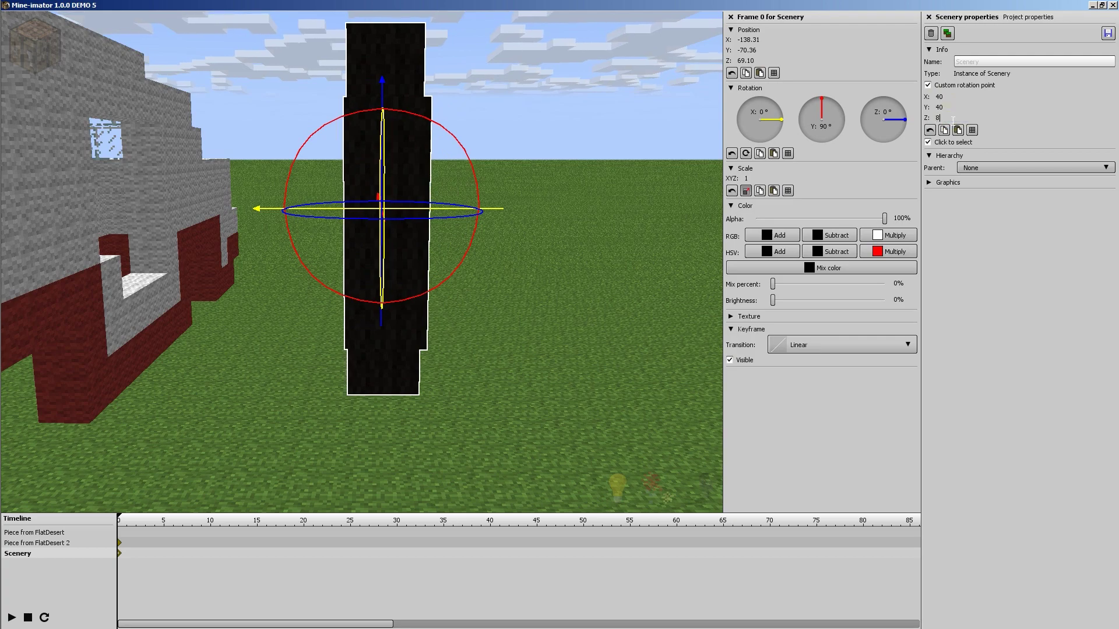
mouse_move(524, 241)
mouse_down()
mouse_move(553, 274)
mouse_move(527, 251)
mouse_up()
drag(420, 270, 414, 266)
click(950, 115)
drag(948, 115, 939, 117)
text(10)
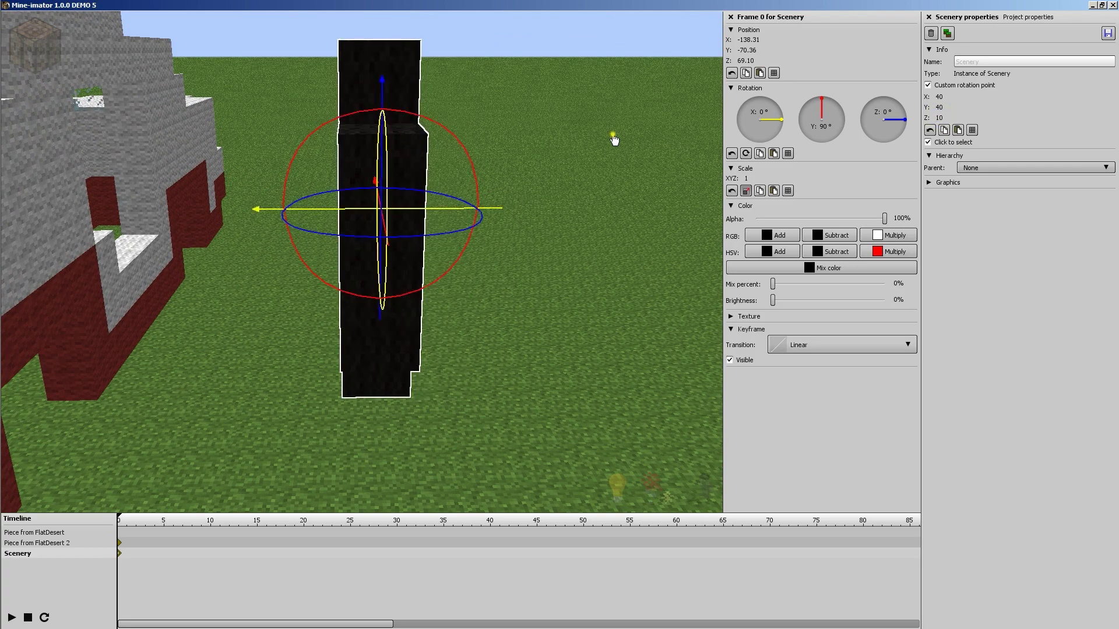
Lower the wheel to about Z 35.80
drag(612, 132, 525, 127)
middle_drag(559, 140, 600, 175)
drag(390, 314, 290, 261)
middle_drag(290, 262, 424, 197)
drag(383, 140, 365, 207)
click(281, 169)
drag(612, 123, 546, 141)
drag(265, 155, 266, 79)
drag(393, 331, 444, 247)
click(369, 266)
middle_drag(507, 226, 505, 220)
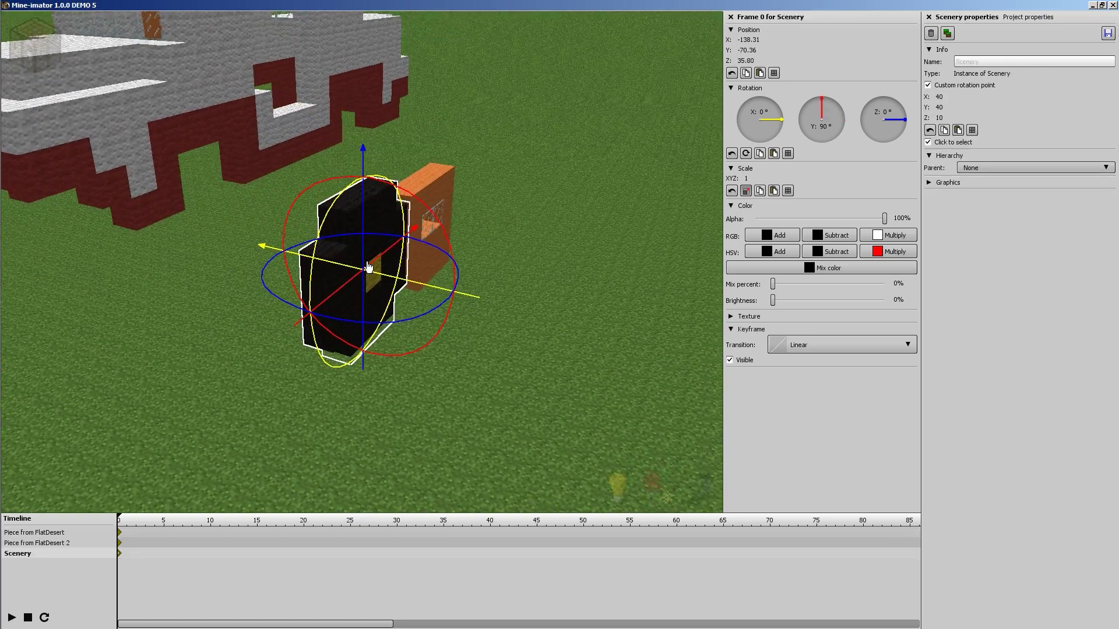
Move the wheel in front of the car's wheel arch, to about X -32.95 and Z 64.33
drag(372, 270, 225, 236)
middle_drag(370, 188, 366, 268)
right_drag(441, 247, 362, 266)
scroll(297, 253, up, 3)
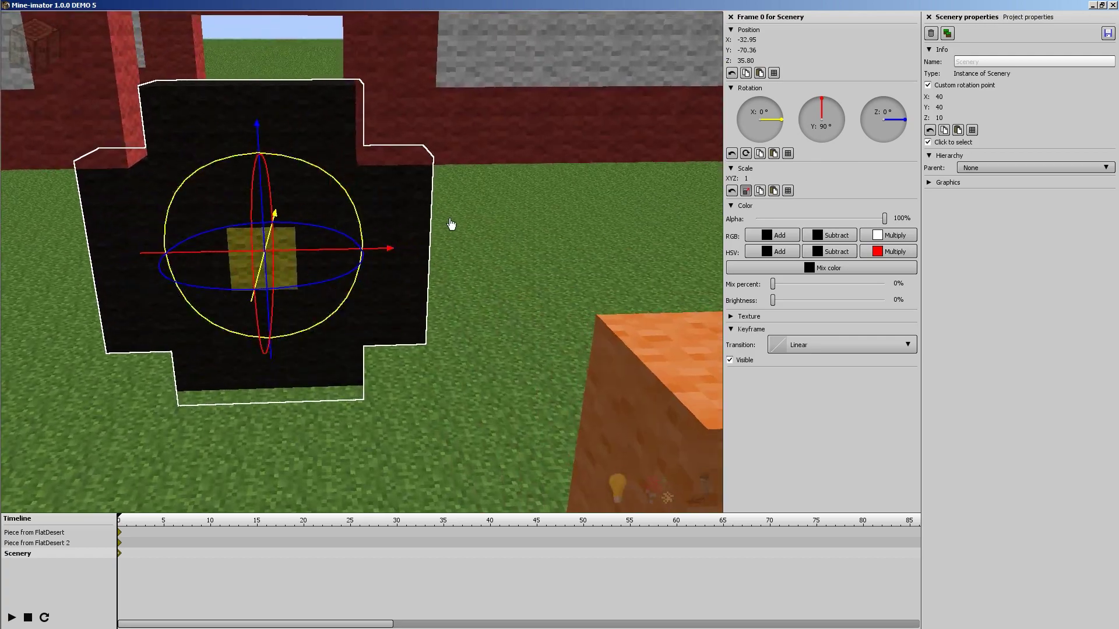
scroll(451, 225, down, 1)
drag(267, 242, 274, 154)
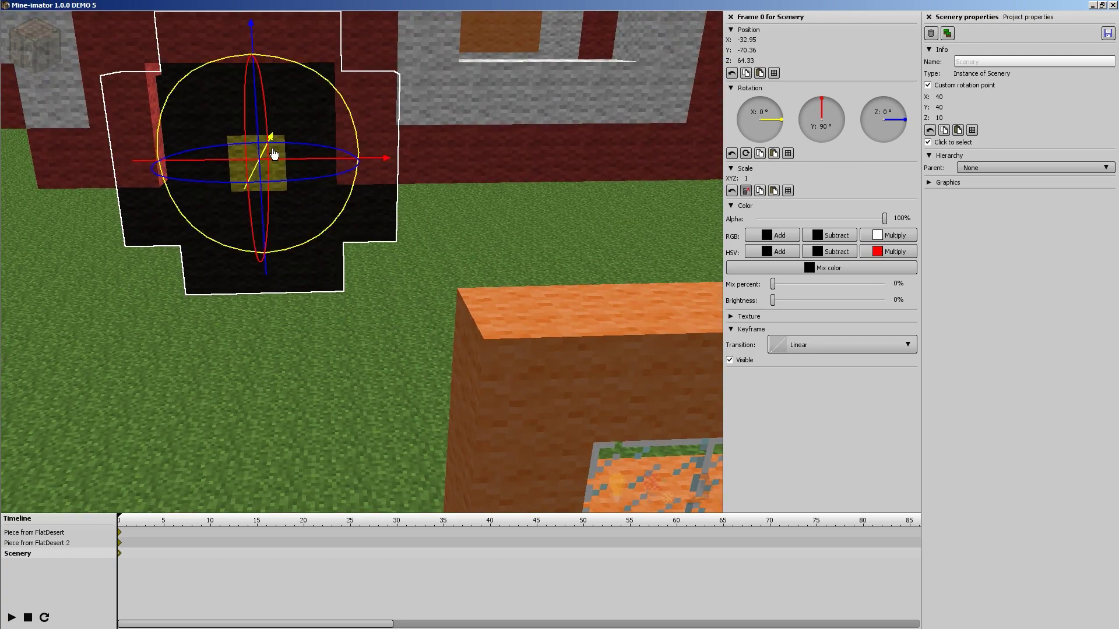
right_drag(502, 190, 387, 307)
drag(327, 369, 741, 218)
Switch the wheel to separate scaling per axis and shrink it to about 0.64 in X and 0.65 in Y
click(746, 191)
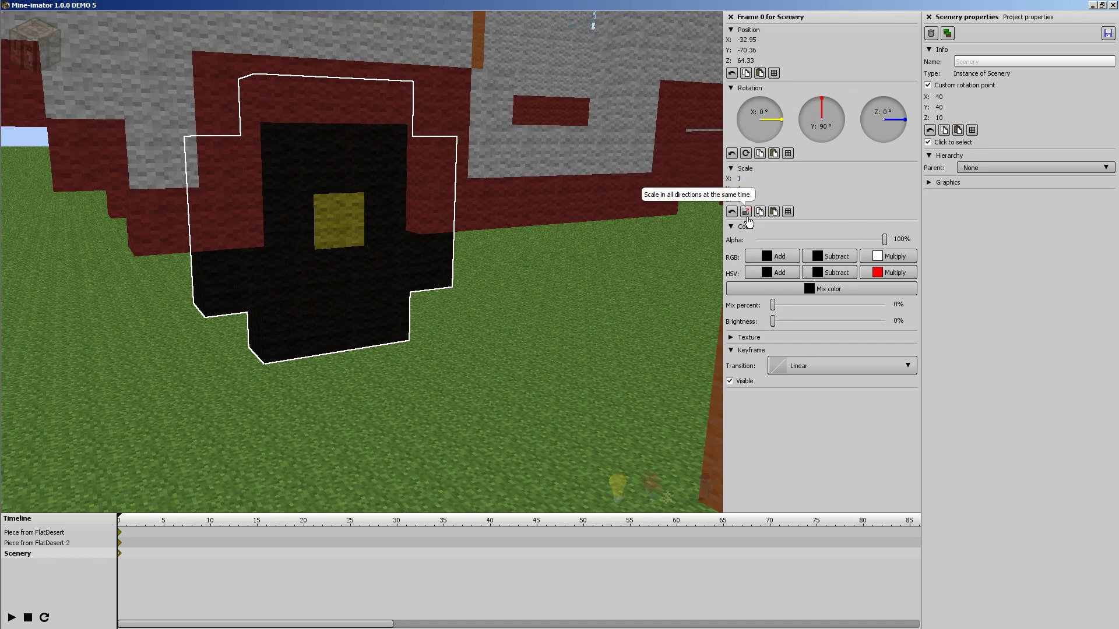
click(746, 213)
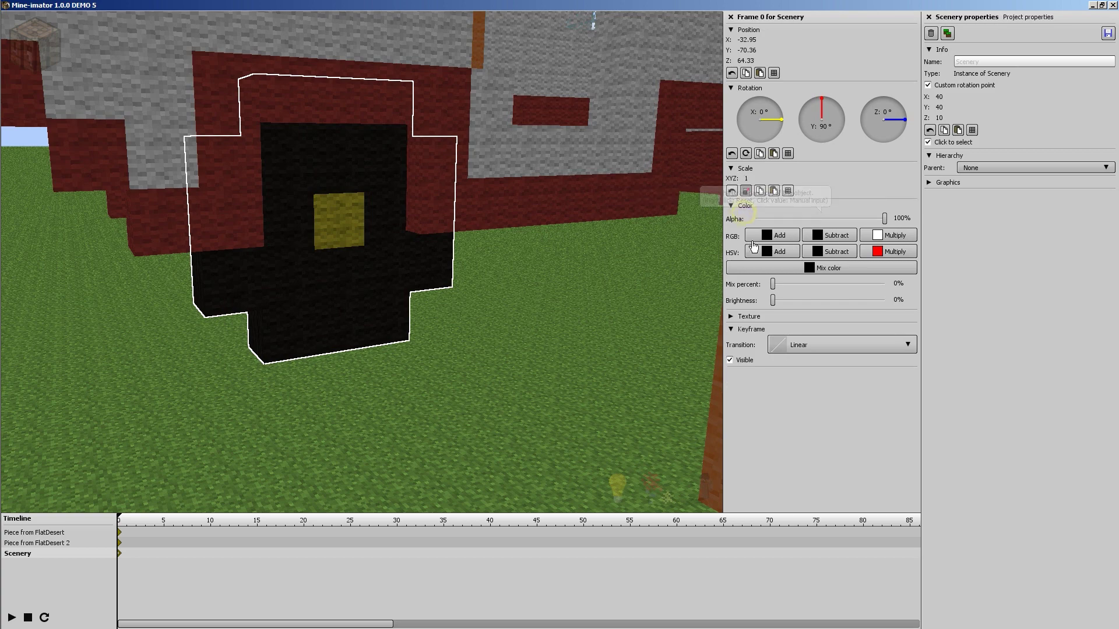
drag(746, 178, 745, 179)
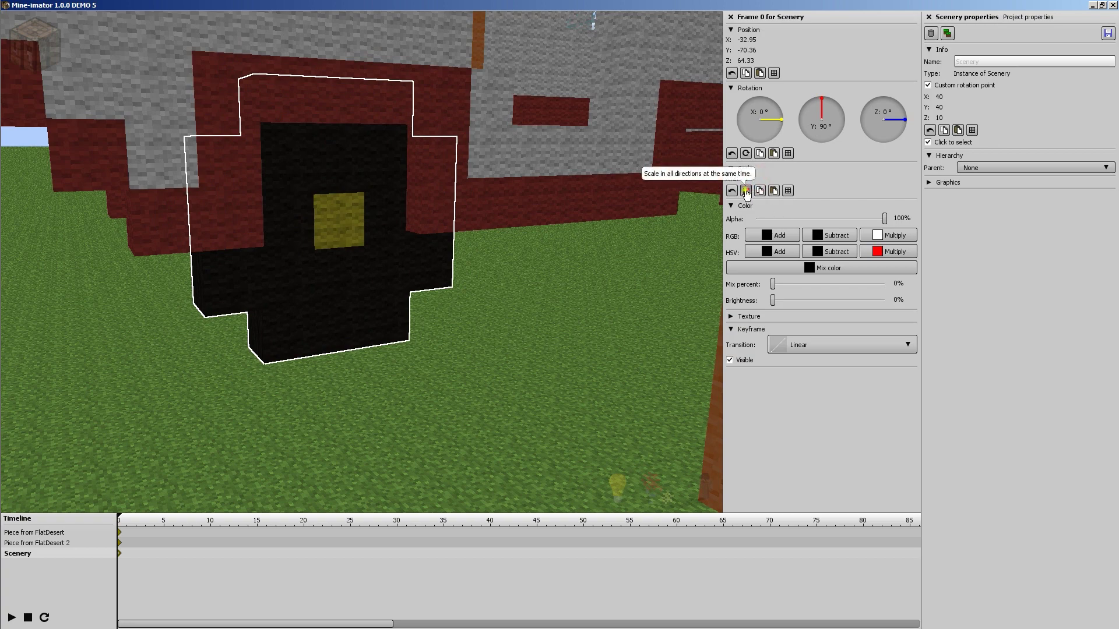
click(747, 191)
drag(739, 189, 751, 190)
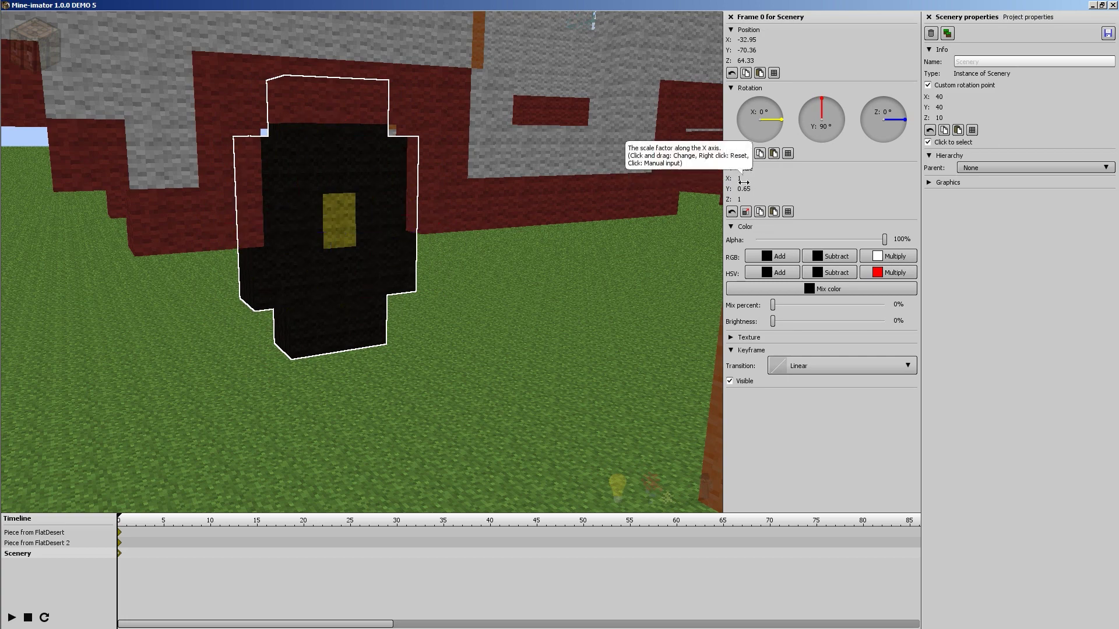
drag(737, 178, 732, 184)
Set the wheel's X and Y scale factors to 0.5
drag(508, 229, 589, 211)
right_drag(362, 262, 362, 257)
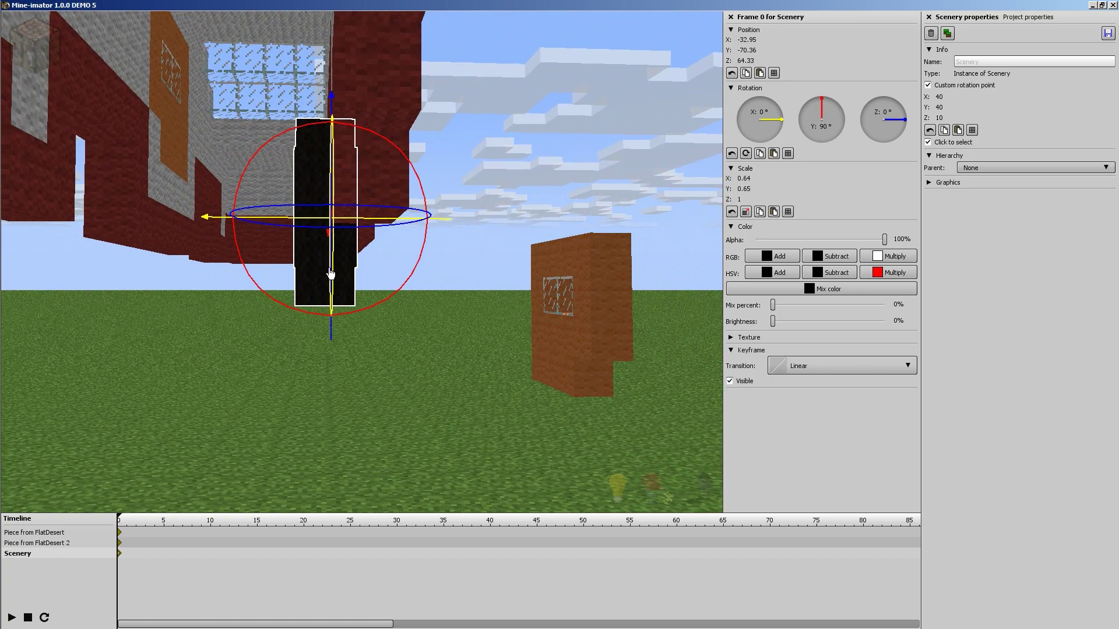
drag(500, 202, 591, 259)
right_drag(485, 216, 594, 227)
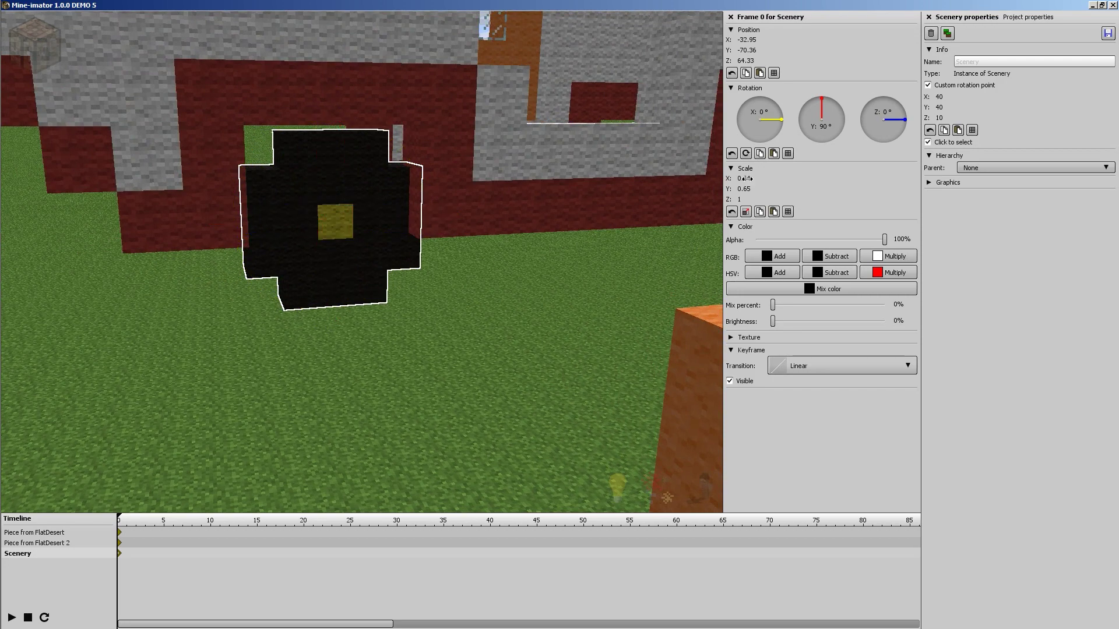
text(0.5)
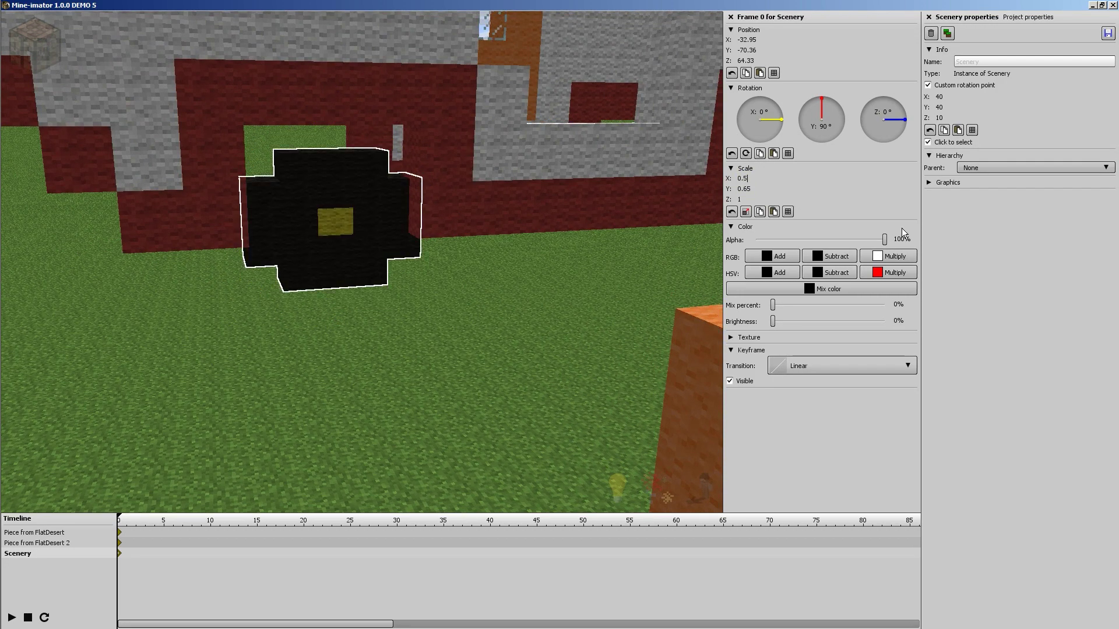
text(0.5)
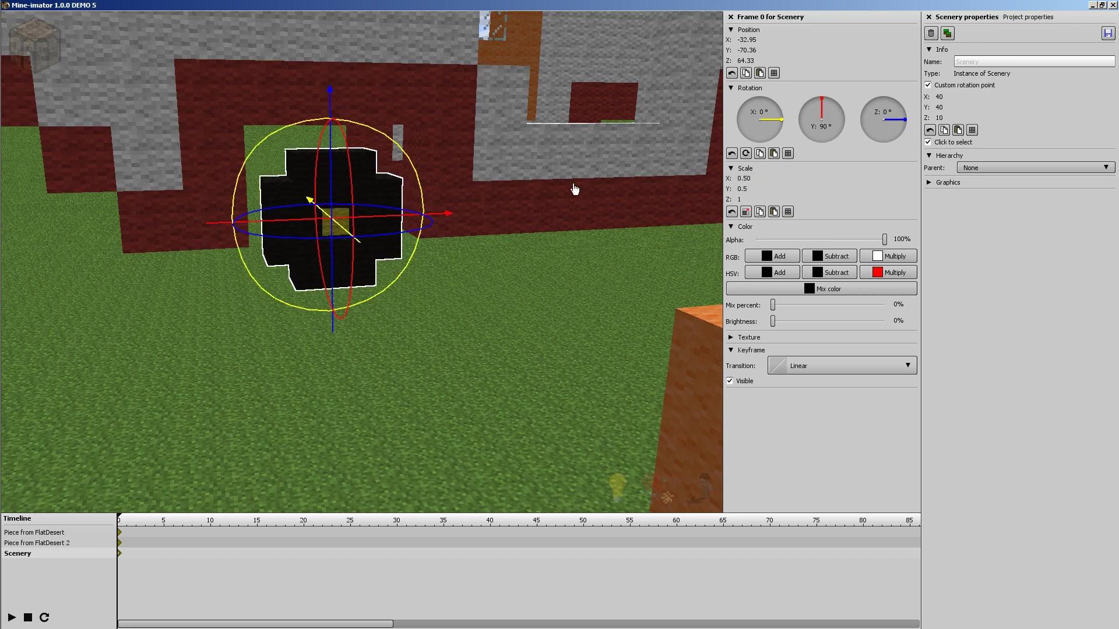
Set the wheel's Z scale factor to 0.8
right_drag(575, 187, 542, 185)
drag(542, 187, 572, 188)
right_drag(325, 197, 518, 280)
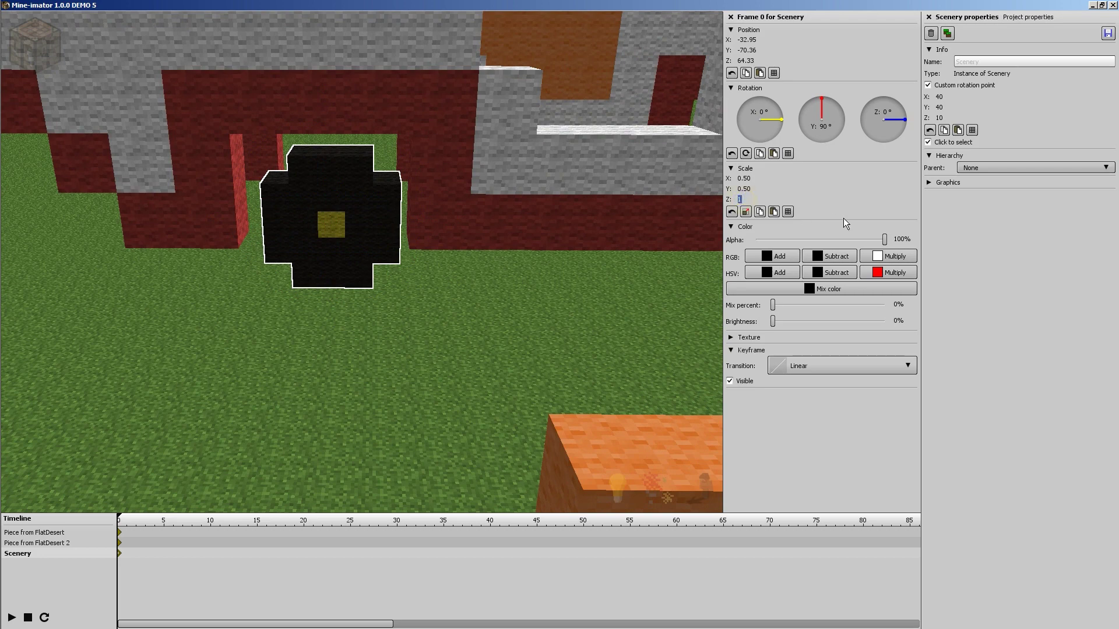
text(0.75)
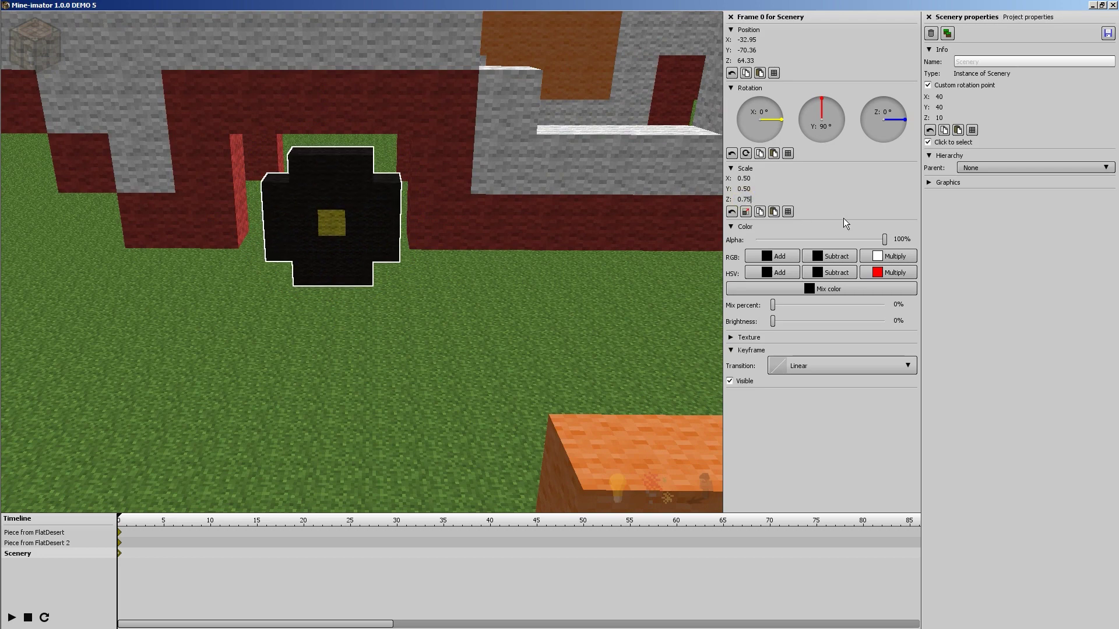
key(BackSpace)
key(BackSpace)
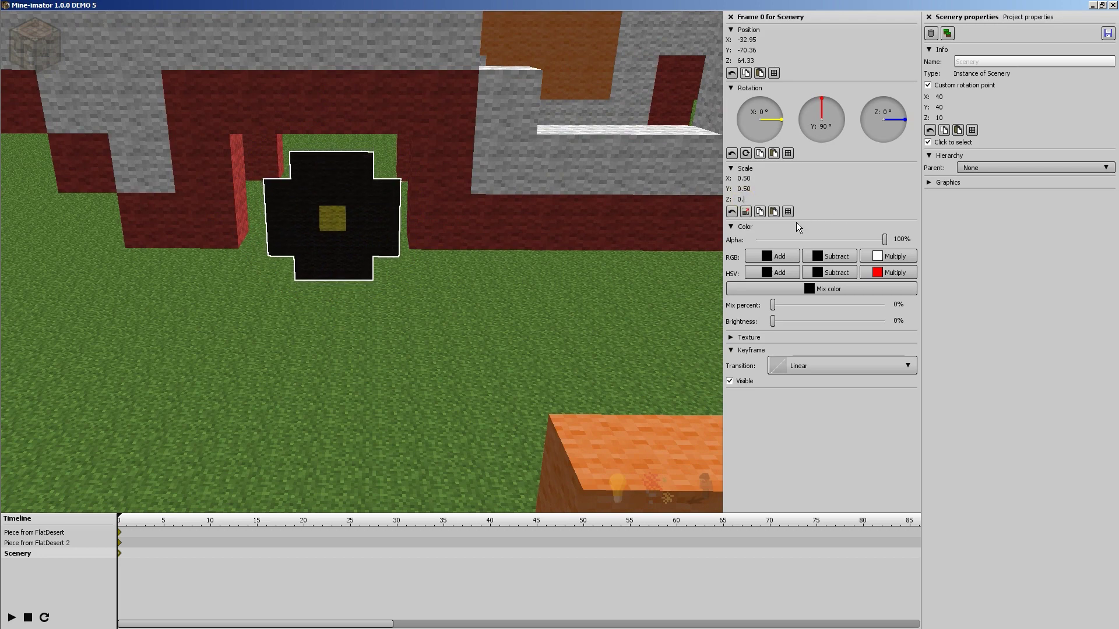
text(8)
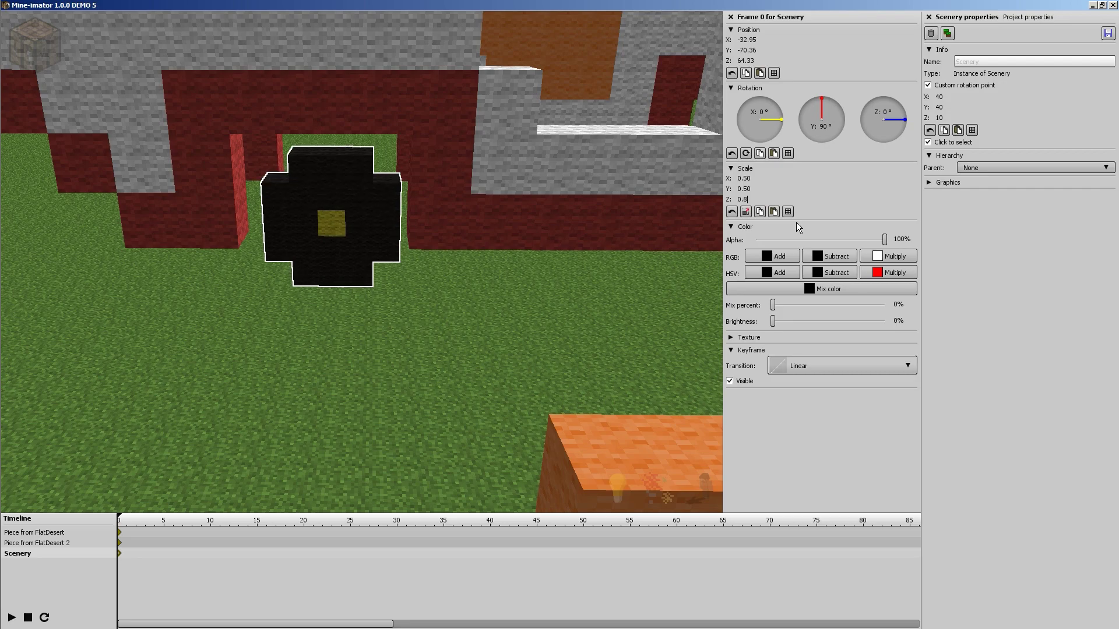
key(Return)
Fit the wheel into the car's wheel arch at about X -42.38, Y -72.21 and Z 69.41
right_drag(530, 220, 531, 214)
right_drag(368, 258, 368, 258)
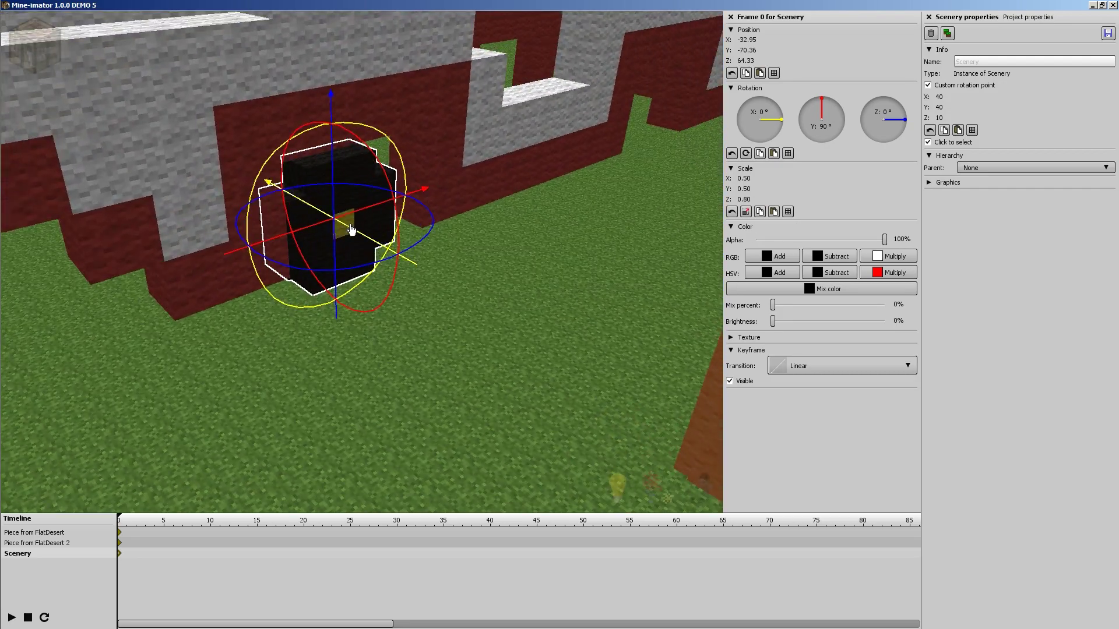
right_drag(420, 304, 421, 304)
right_drag(351, 153, 350, 153)
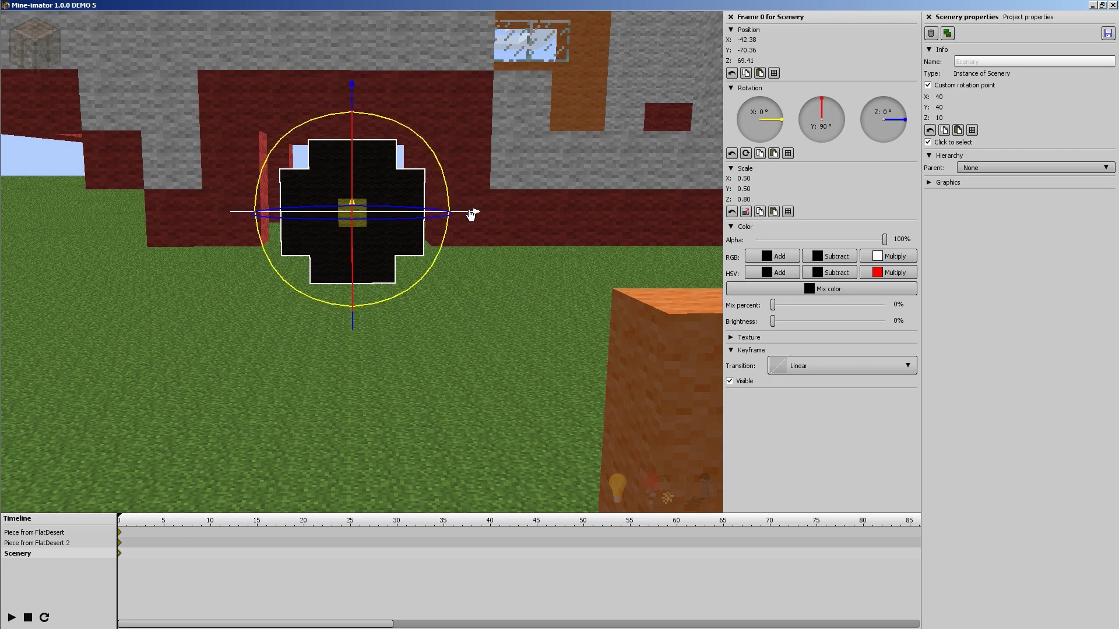
right_drag(545, 186, 545, 187)
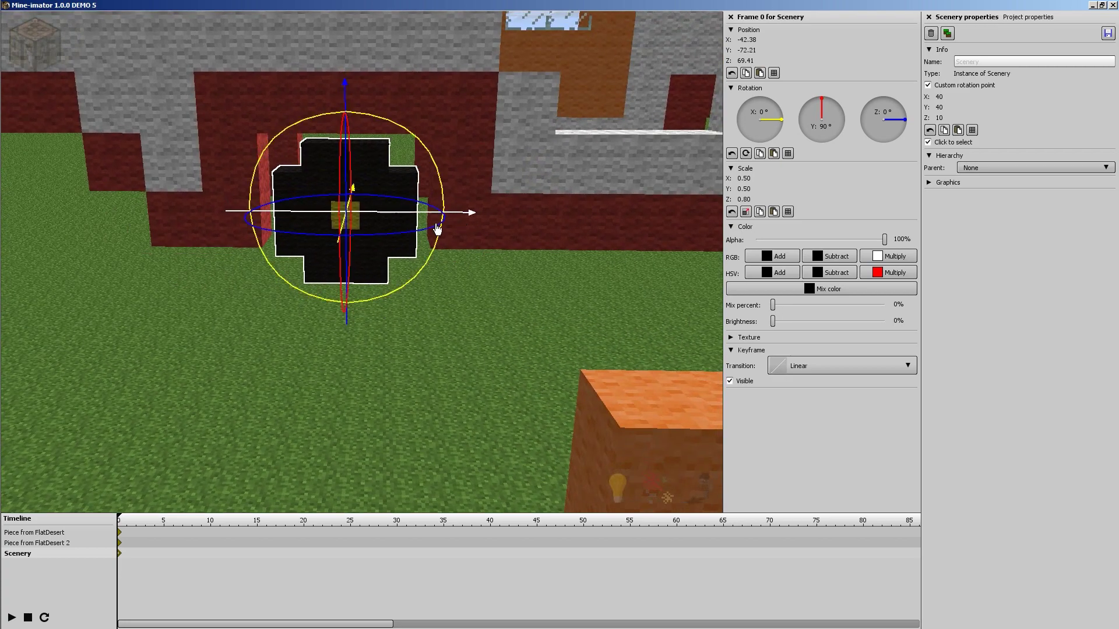
right_drag(376, 263, 376, 262)
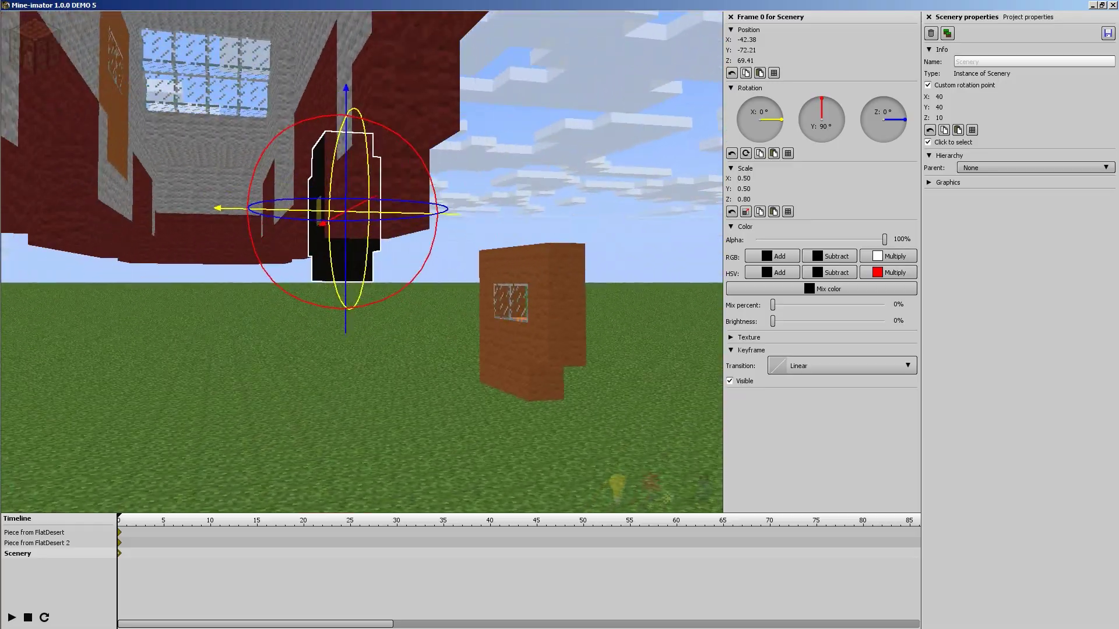
right_drag(357, 237, 358, 237)
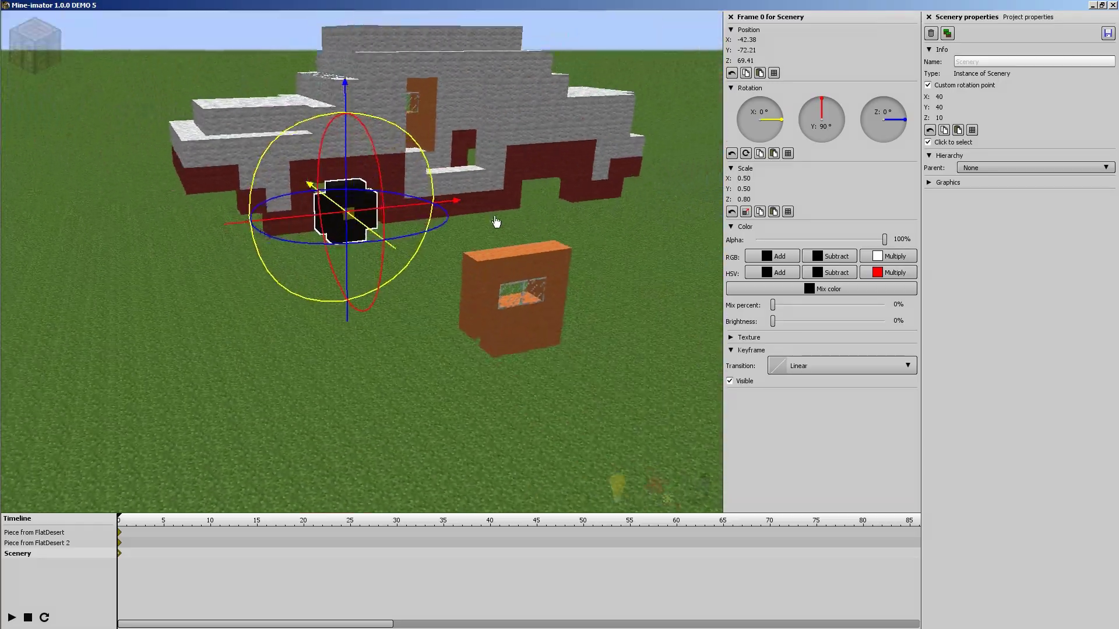
Save the current project
drag(455, 130, 393, 89)
mouse_move(182, 72)
click(108, 24)
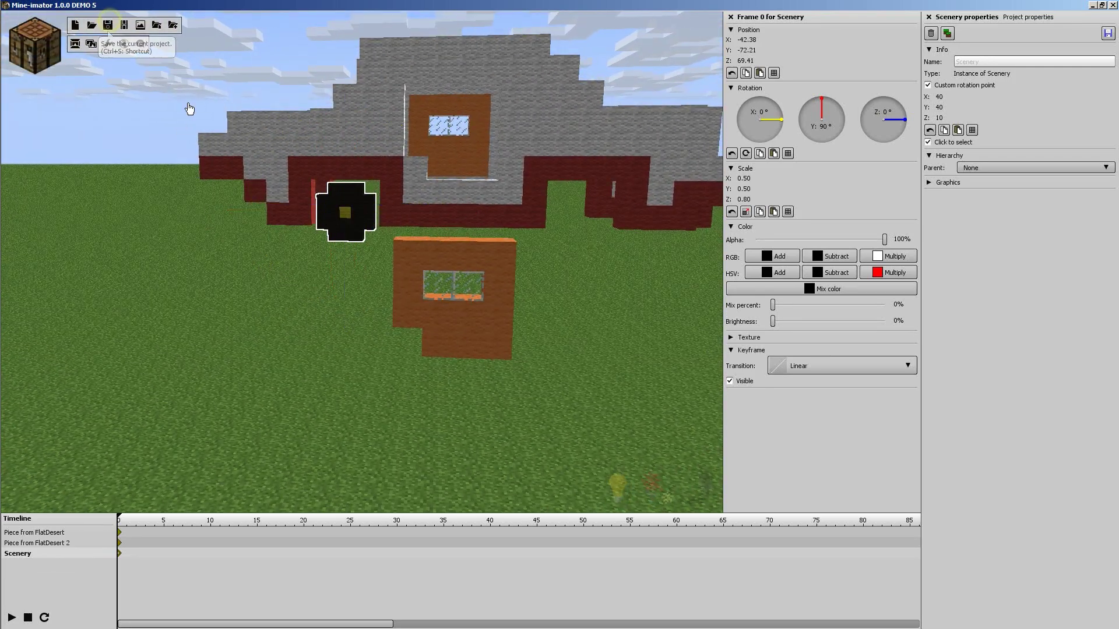
Raise the door to about Z 89.02 and move it against the car's side at about X -49.11
middle_drag(544, 249, 352, 220)
click(451, 369)
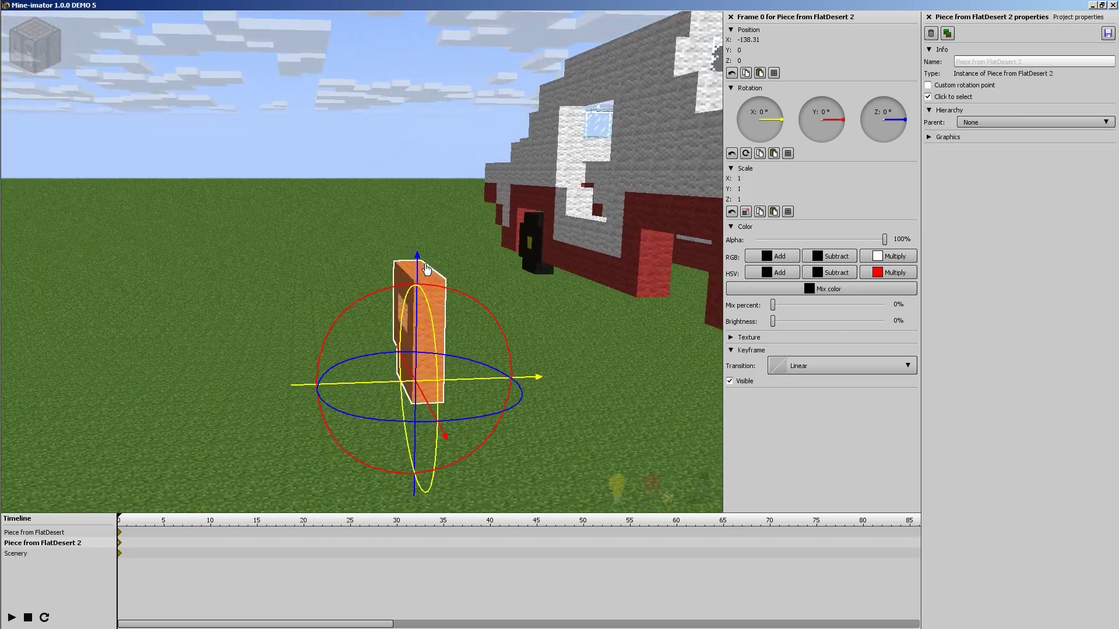
drag(425, 268, 421, 111)
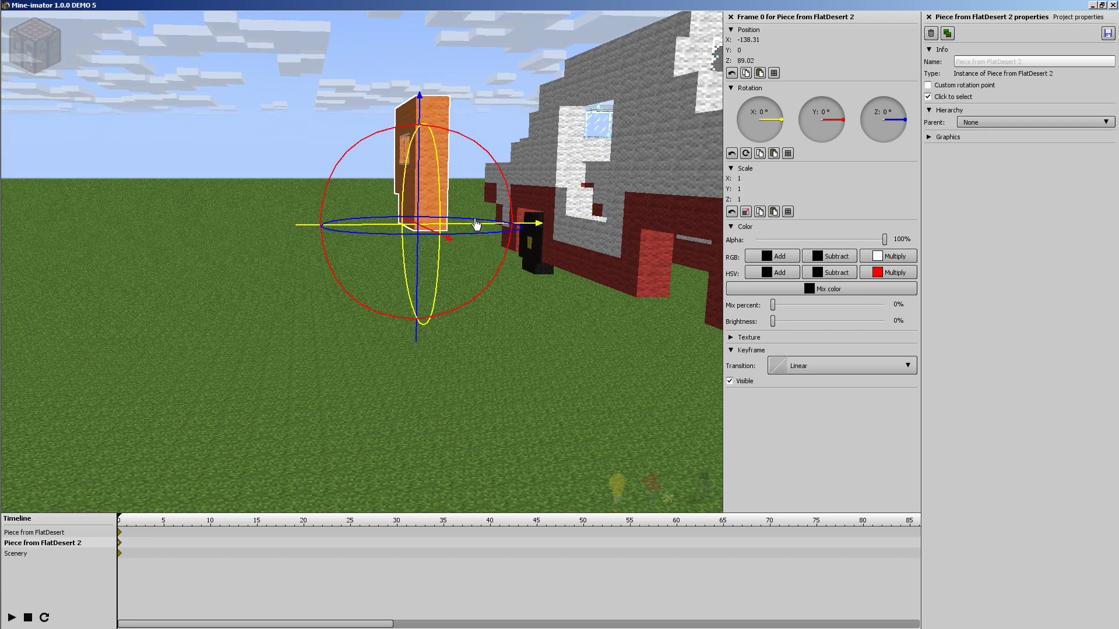
drag(501, 221, 641, 198)
middle_drag(641, 199, 568, 105)
drag(507, 114, 542, 105)
scroll(395, 272, up, 4)
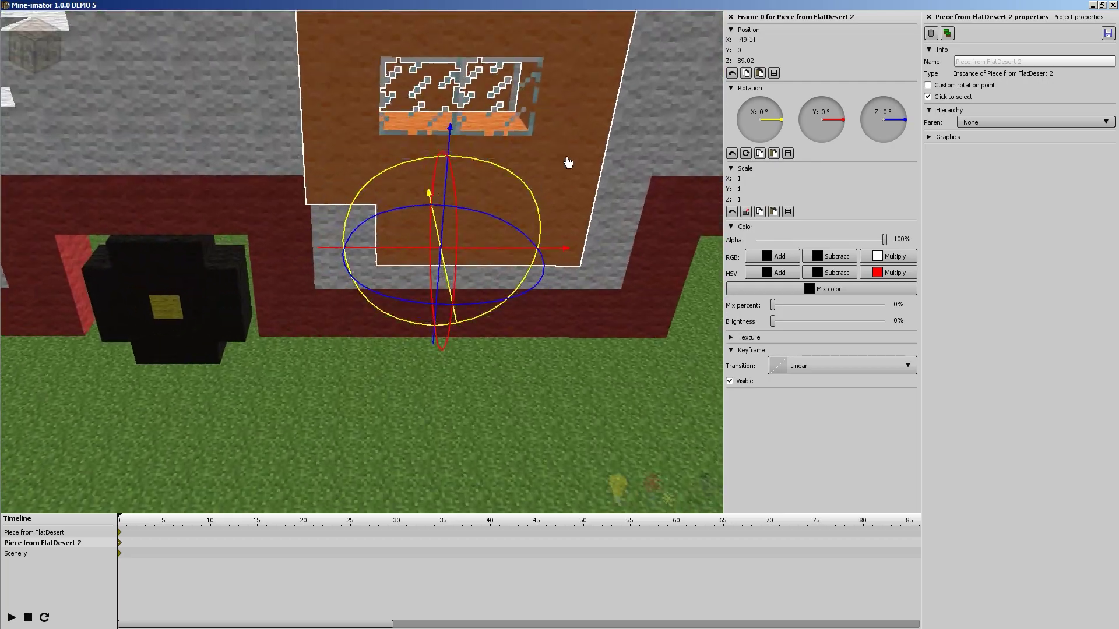
Raise the door slightly to about Z 92.45 to line it up with the door opening
drag(616, 123, 702, 46)
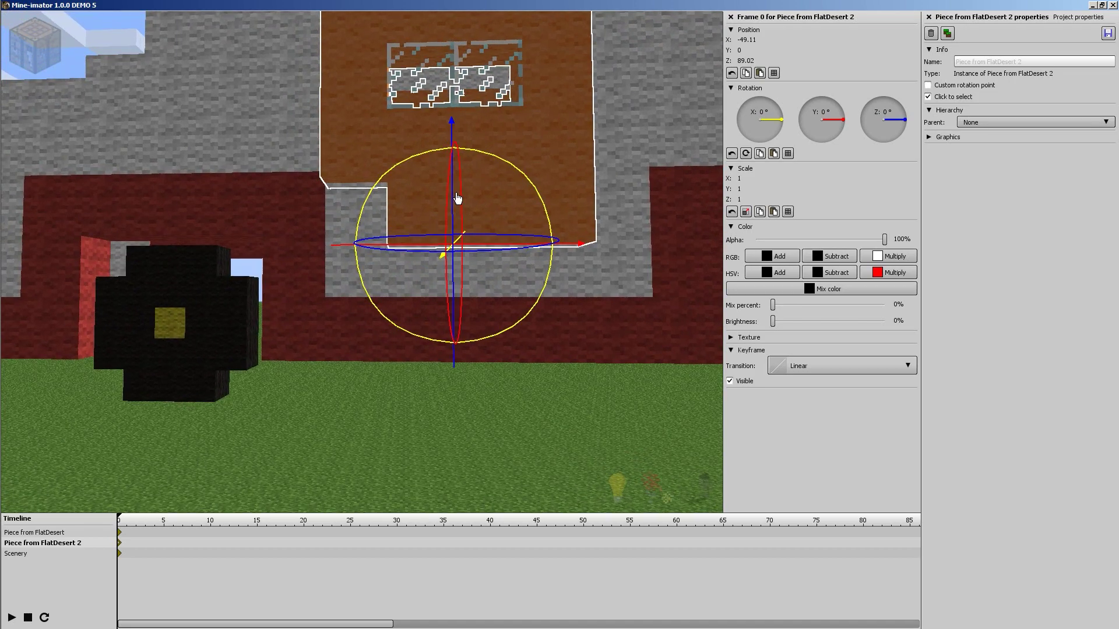
drag(454, 200, 453, 179)
drag(549, 149, 533, 196)
scroll(270, 286, up, 2)
drag(270, 145, 366, 262)
drag(454, 171, 456, 176)
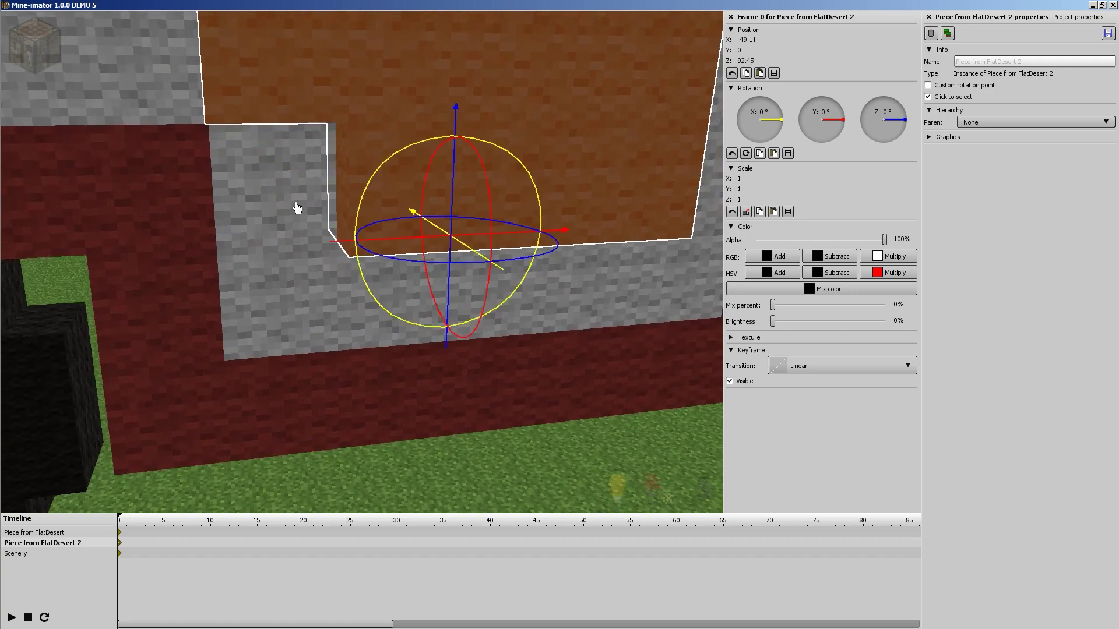
Set the wheel's parent to the car body, Piece from FlatDesert
click(192, 191)
scroll(487, 272, down, 5)
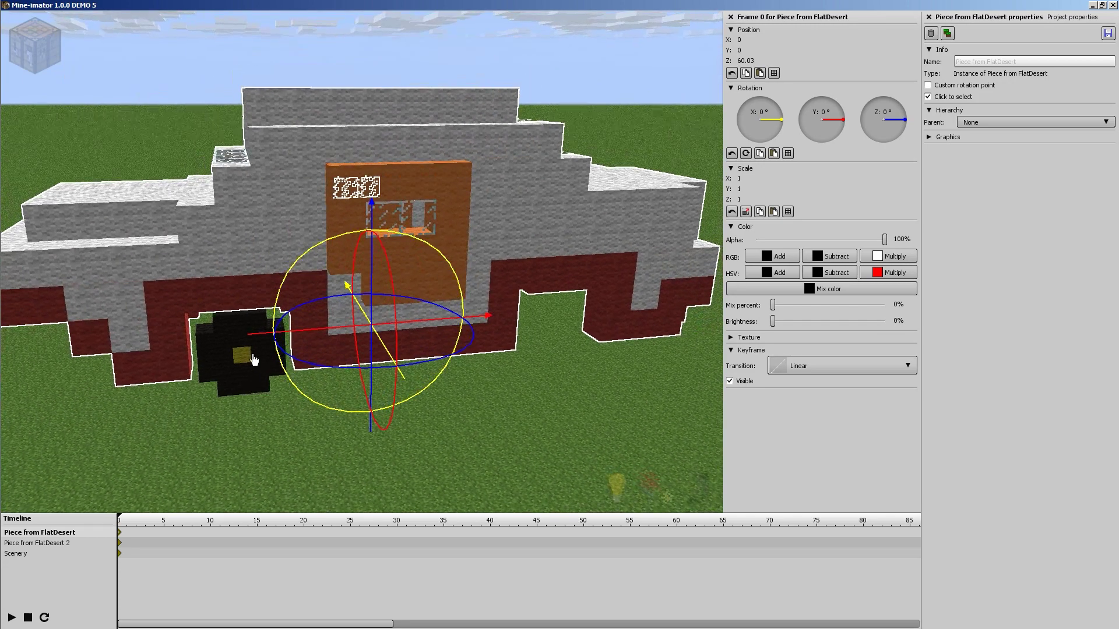
click(252, 354)
click(999, 168)
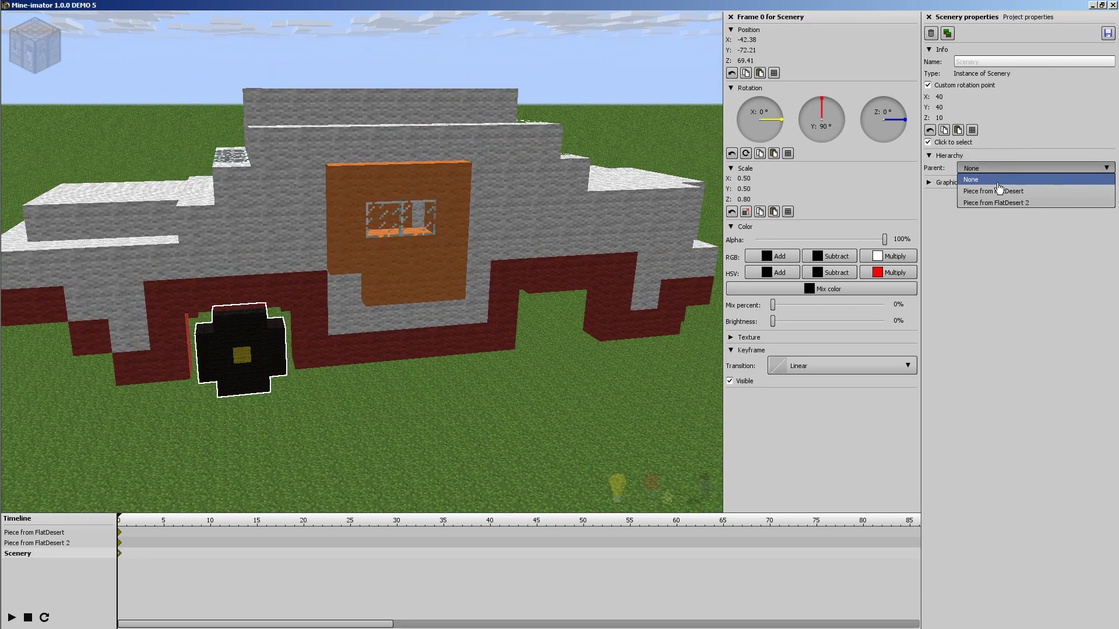
click(1032, 111)
click(1040, 18)
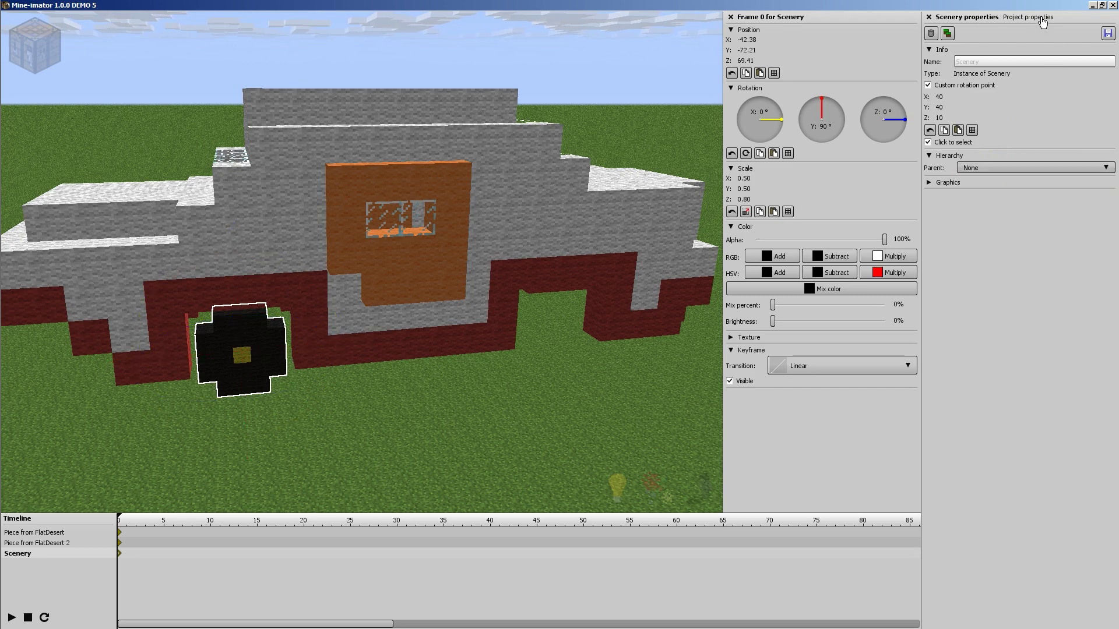
click(998, 169)
click(1023, 192)
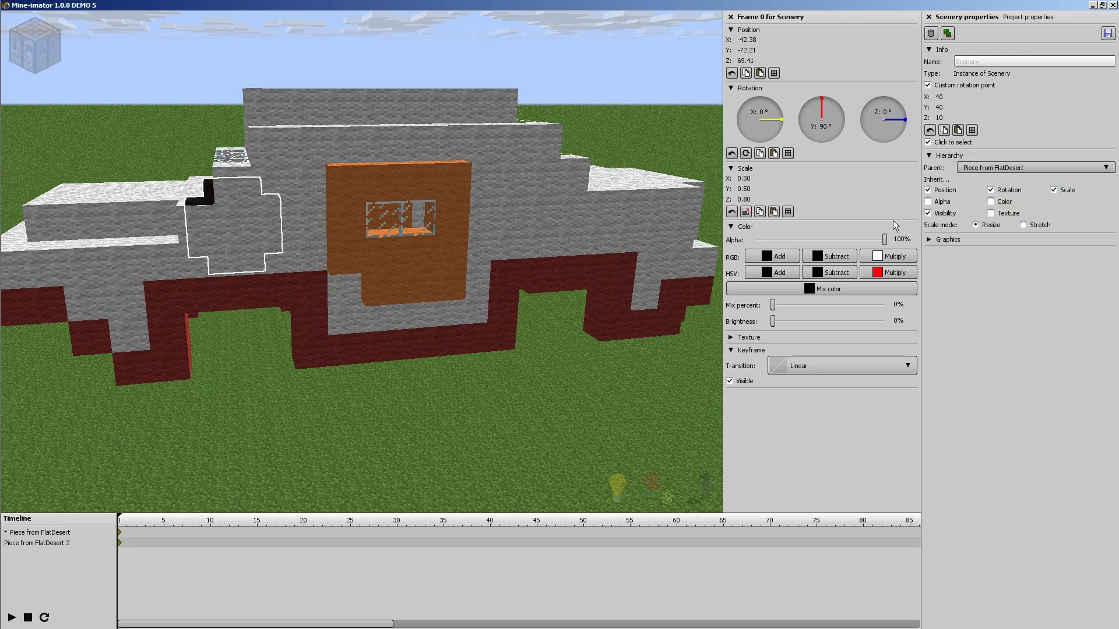
Lower the parented wheel back into the wheel arch, to about Z 10.08
drag(476, 308, 227, 230)
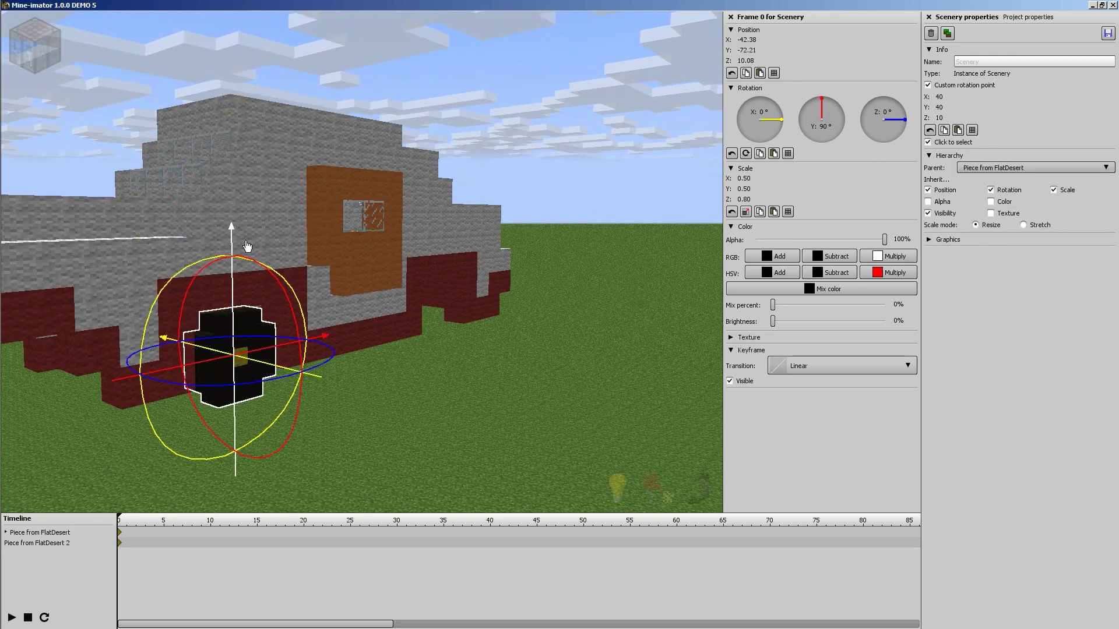
right_drag(290, 255, 343, 274)
scroll(349, 269, up, 4)
drag(383, 225, 428, 273)
right_drag(504, 229, 390, 300)
Set the door's parent to the car body, Piece from FlatDesert
click(397, 316)
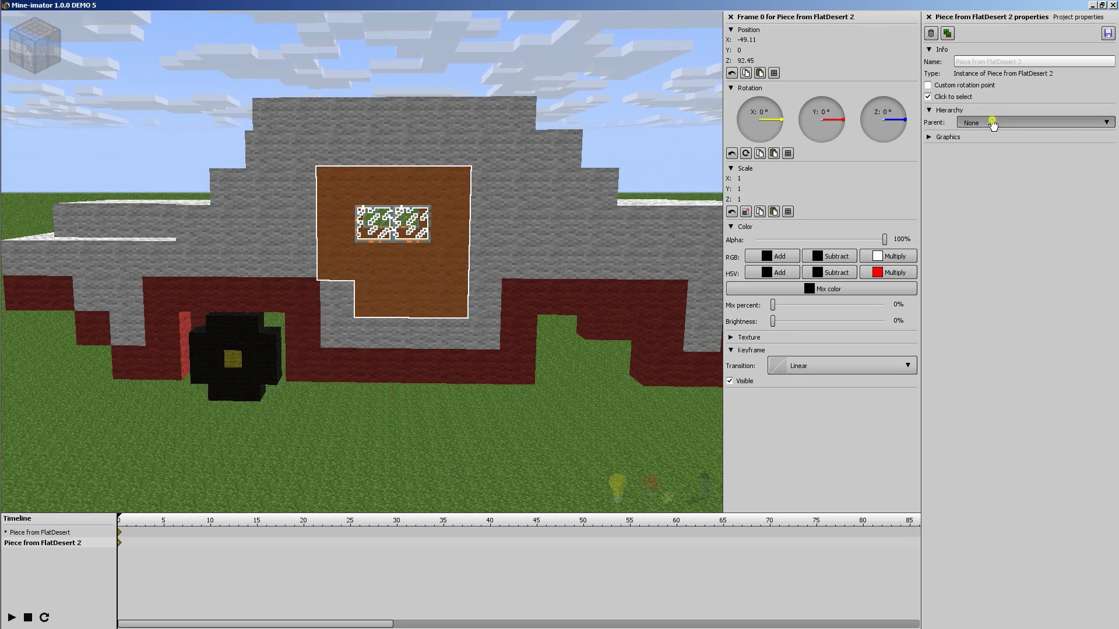
click(993, 123)
click(975, 146)
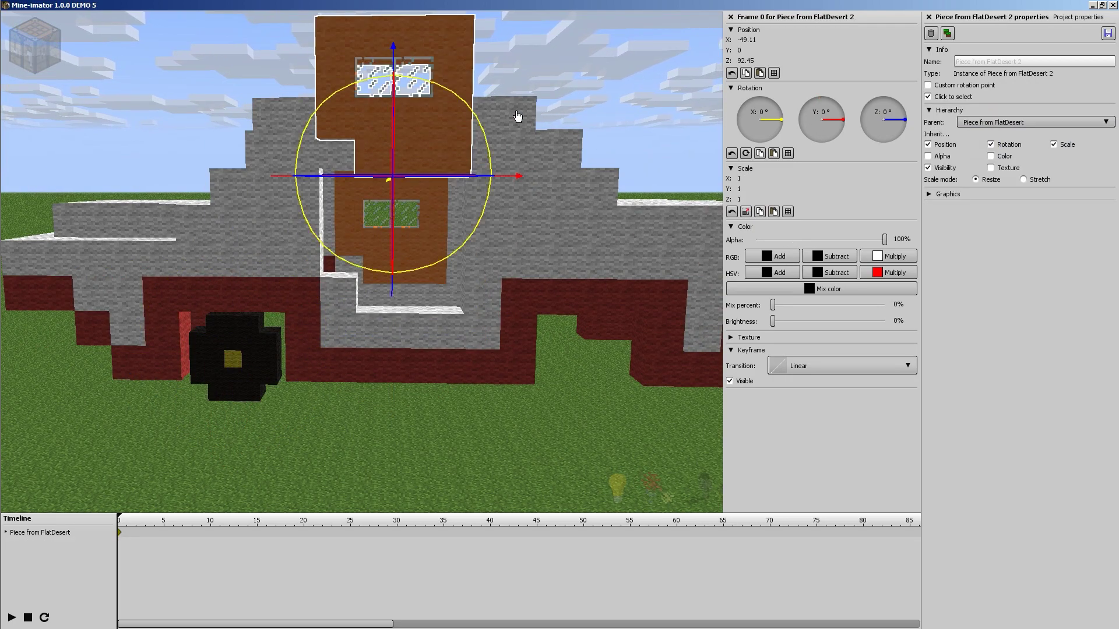
Lower the parented door back in front of the door opening, to about Z 31.98
right_drag(529, 113, 383, 113)
drag(382, 113, 382, 185)
drag(204, 233, 361, 140)
scroll(382, 304, up, 3)
drag(537, 209, 363, 267)
Set the car body's Z position to 50
click(558, 177)
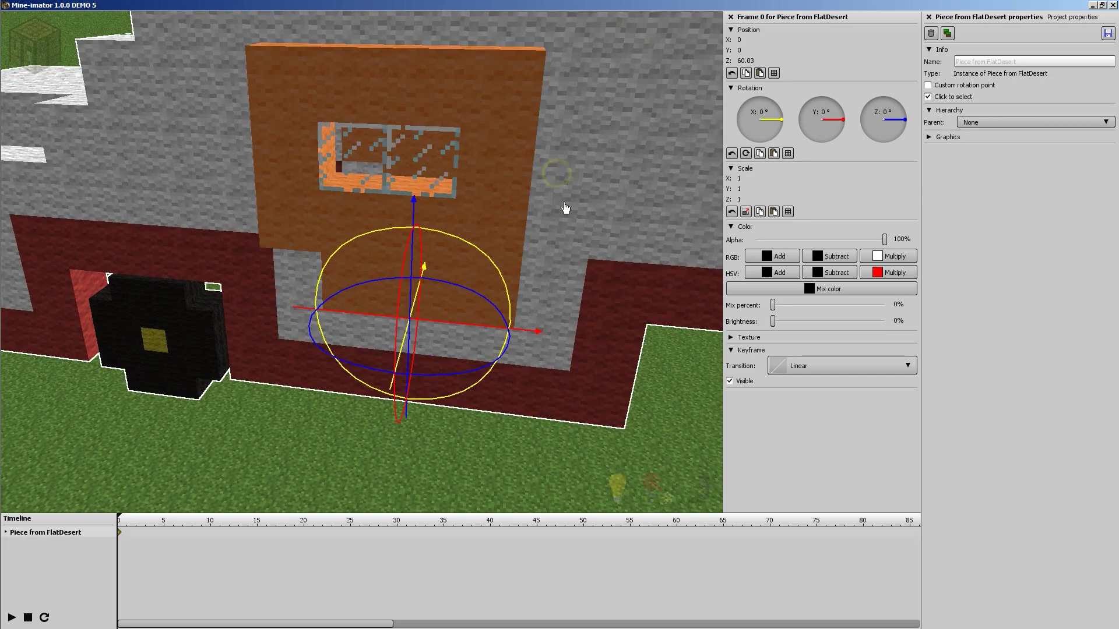
click(748, 60)
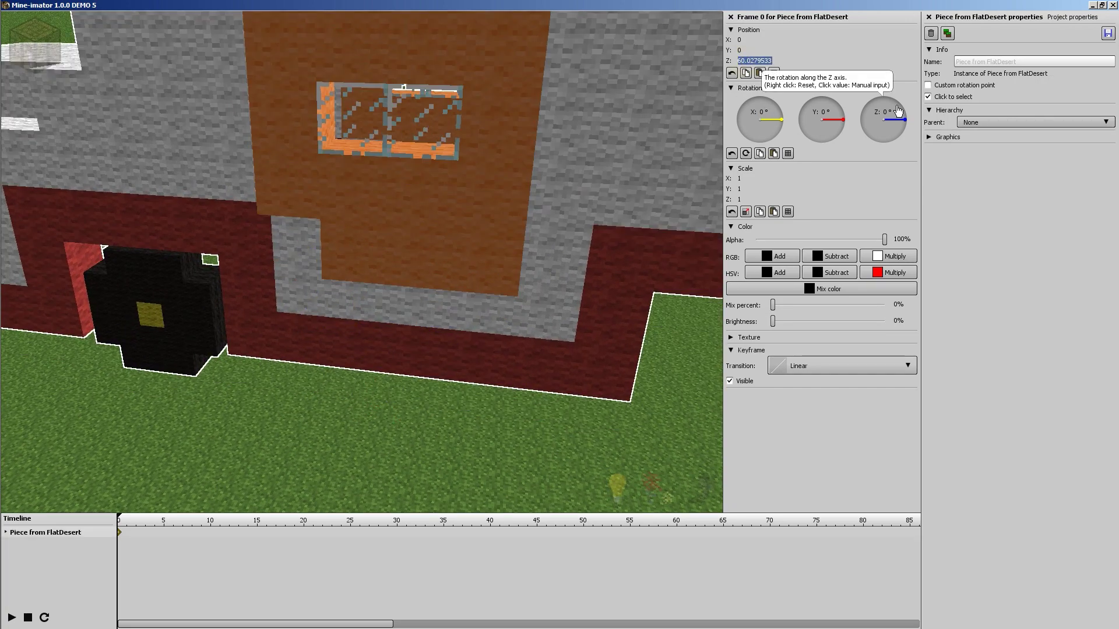
text(50)
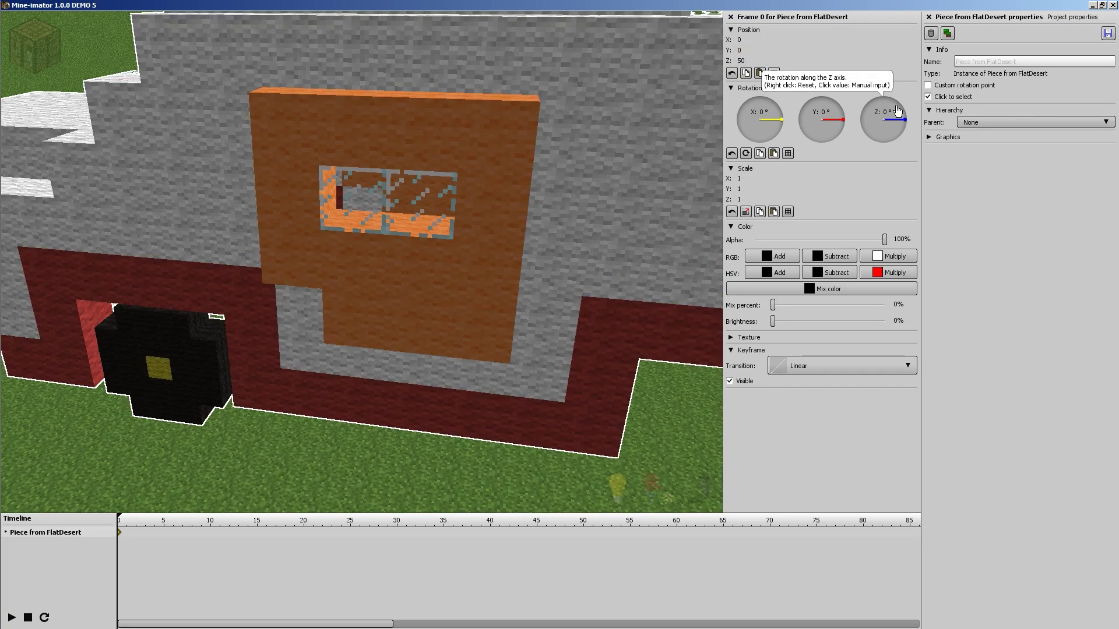
click(442, 185)
click(470, 136)
Set the door's Z position to 32
drag(527, 229, 354, 259)
click(328, 195)
drag(463, 162, 595, 152)
scroll(290, 282, up, 3)
drag(482, 229, 594, 195)
right_drag(495, 227, 387, 260)
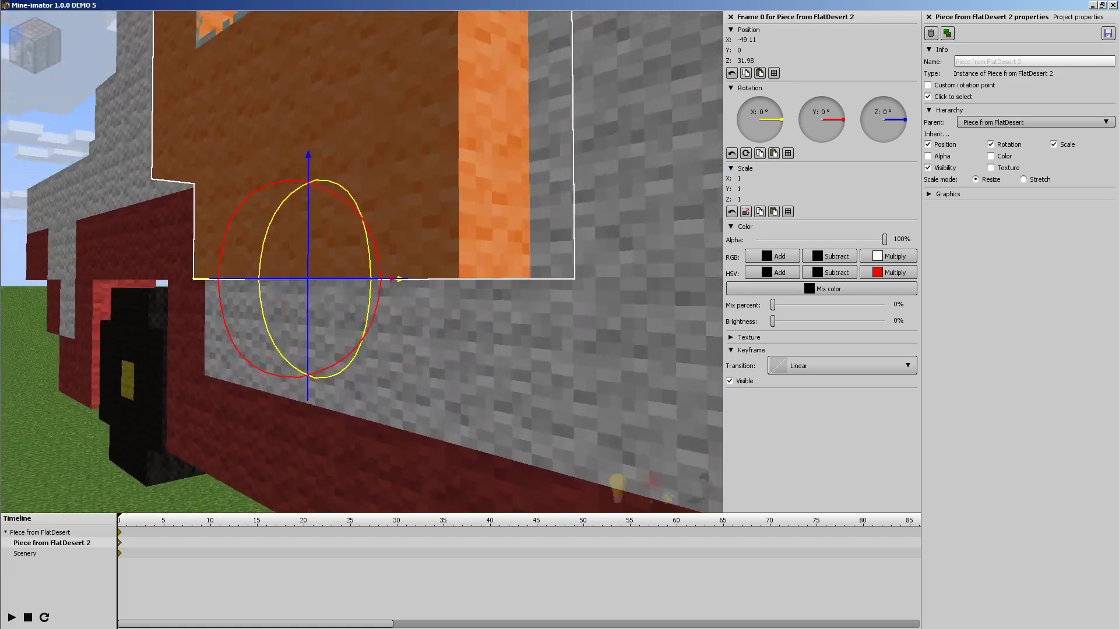
text(30)
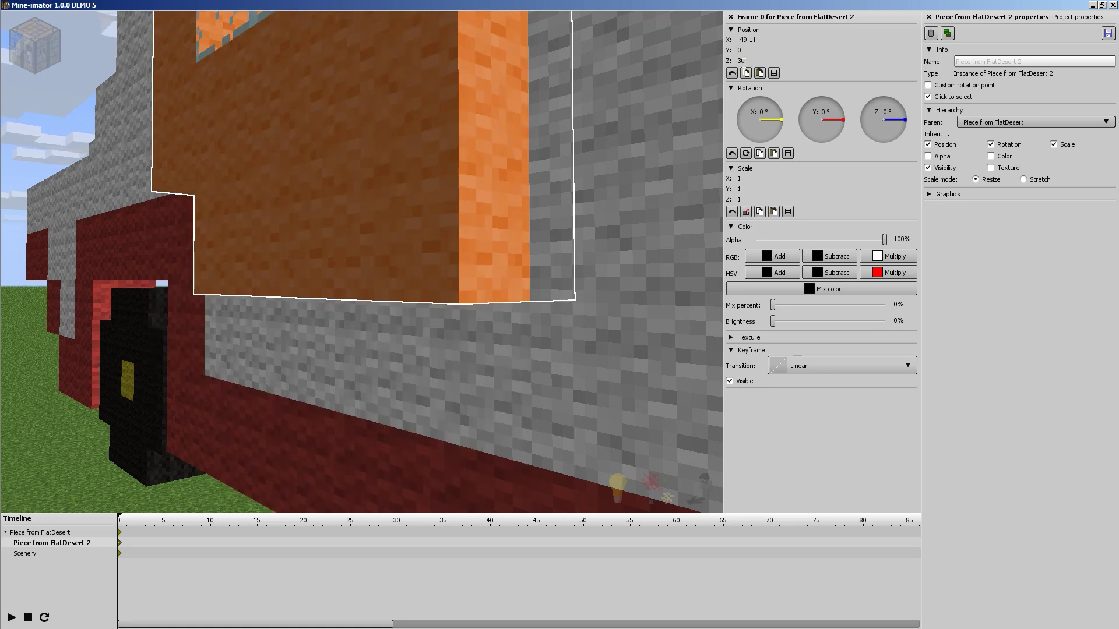
key(BackSpace)
key(BackSpace)
text(25)
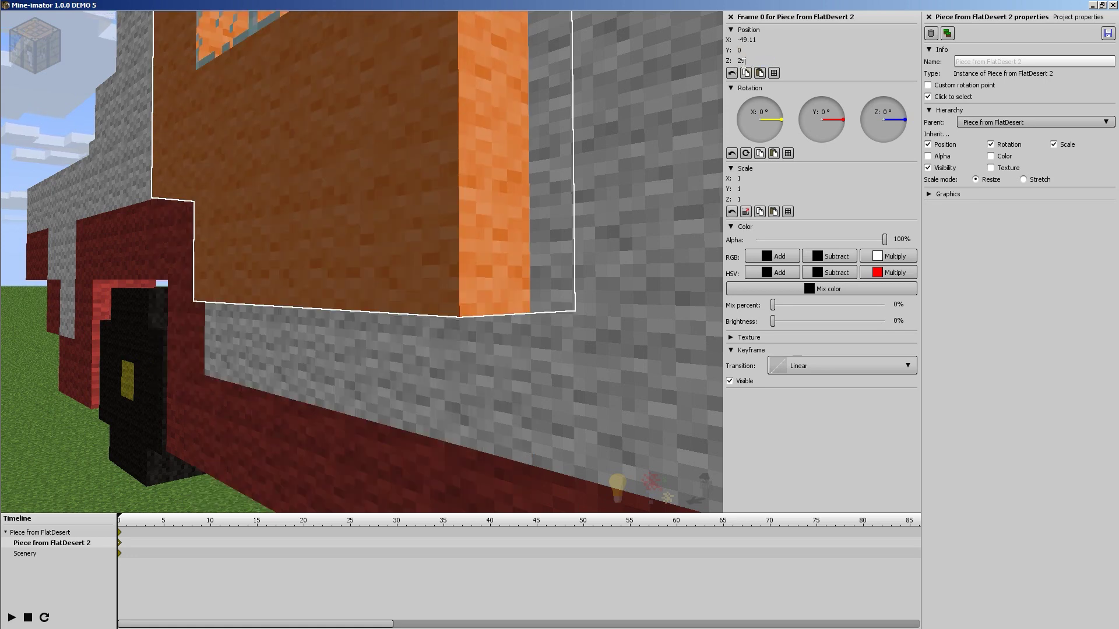
key(BackSpace)
text(8)
key(BackSpace)
text(5)
key(BackSpace)
key(BackSpace)
text(3.)
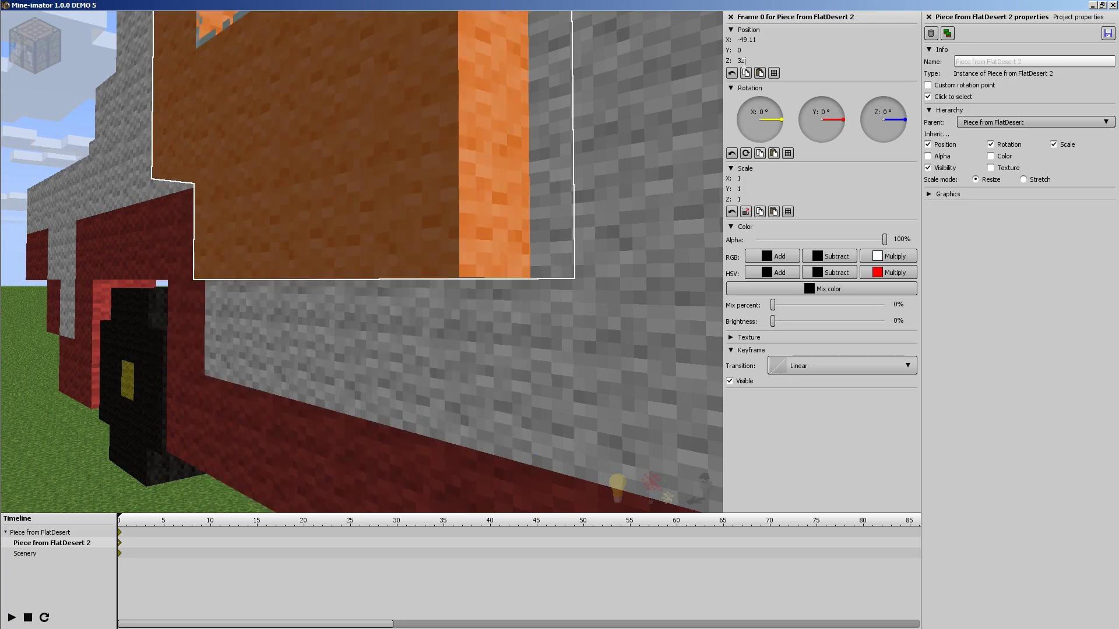
Reset the door's X position and move the door outward into the car's side, to about X -40.09
drag(467, 144, 362, 268)
scroll(362, 268, down, 5)
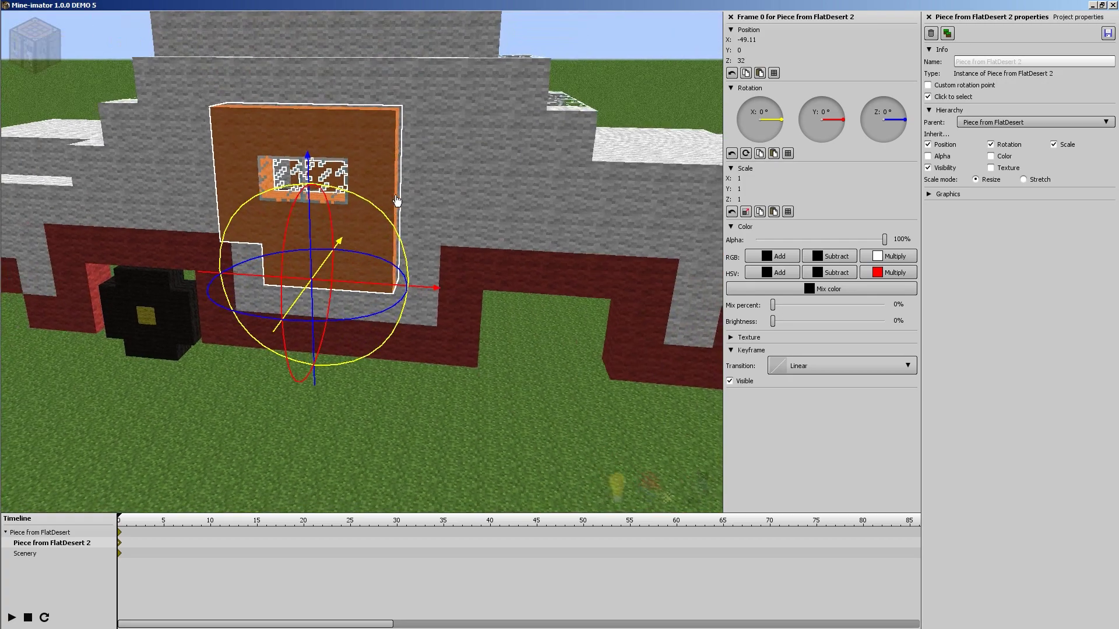
drag(395, 195, 221, 157)
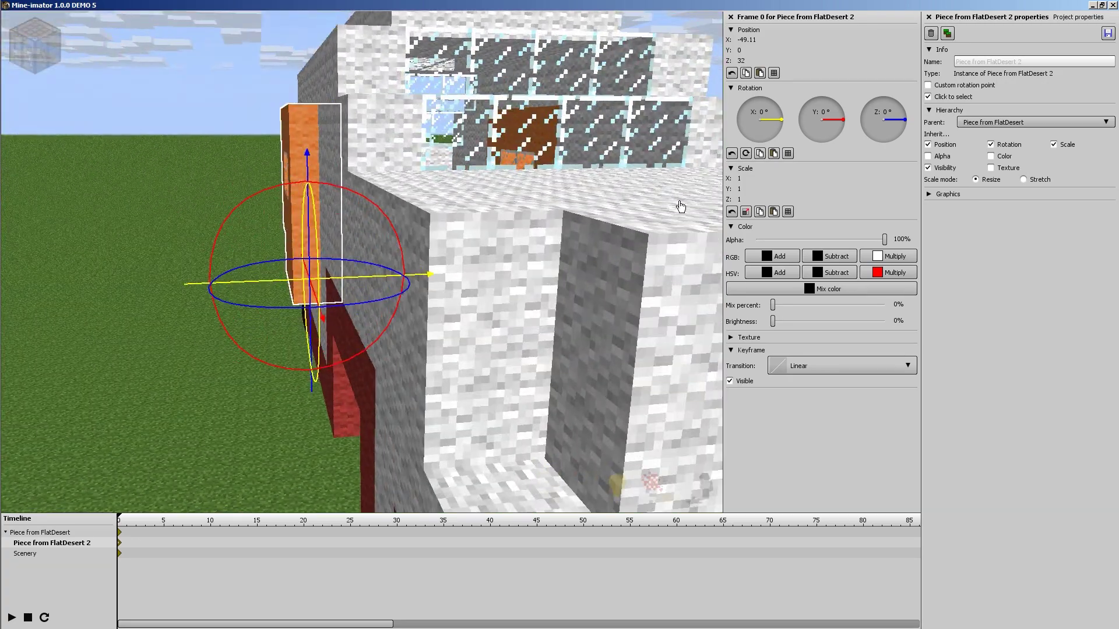
right_click(749, 41)
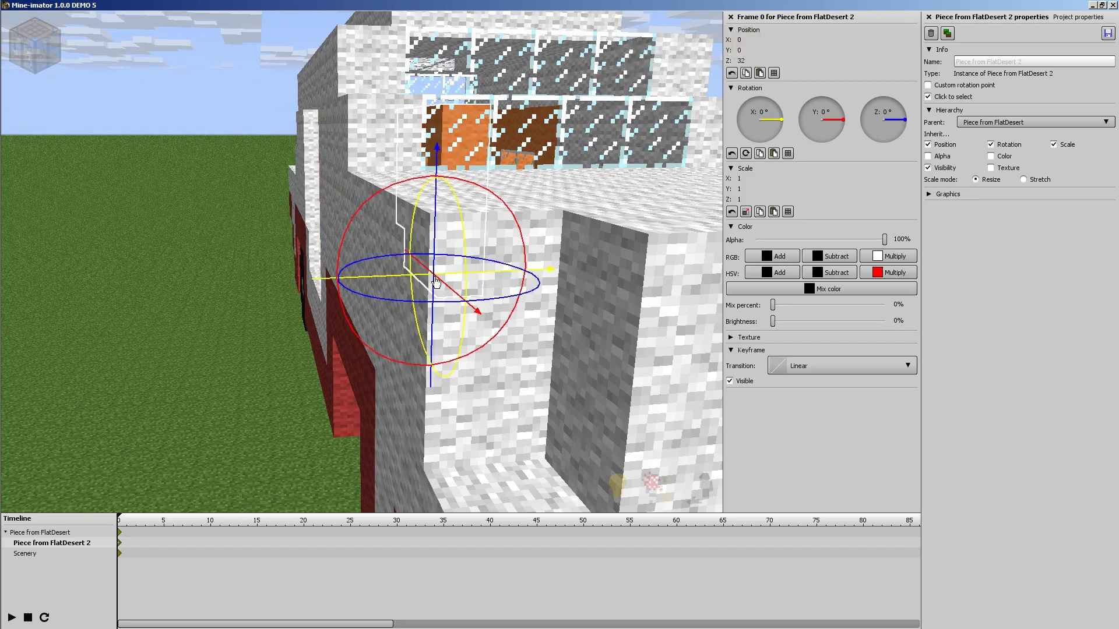
drag(420, 283, 292, 286)
drag(233, 221, 414, 233)
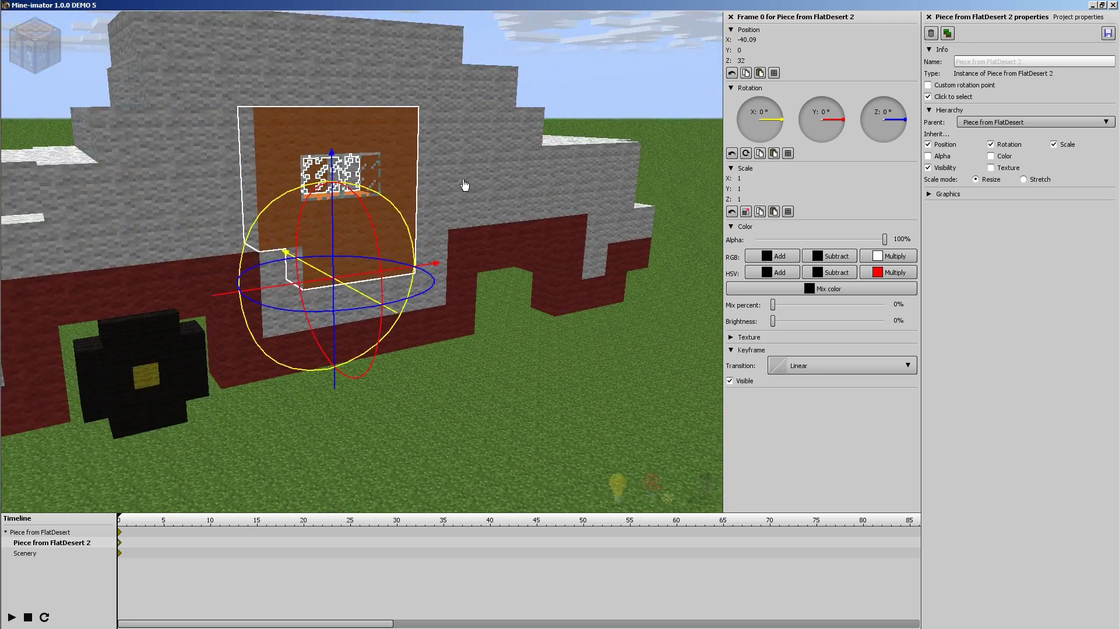
Thin the door to an X scale of 0.50 and move it outward to about X -43.86
middle_drag(460, 182, 429, 174)
drag(429, 174, 481, 282)
mouse_move(747, 200)
mouse_down()
mouse_move(742, 187)
mouse_move(756, 183)
mouse_move(742, 179)
mouse_up()
right_click(743, 200)
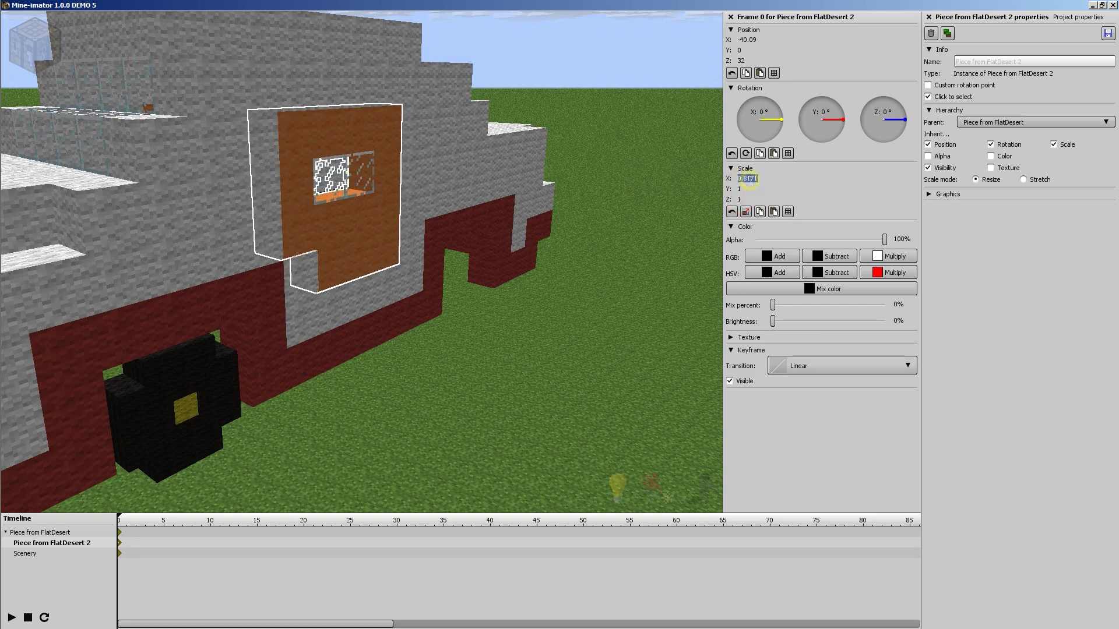
text(0)
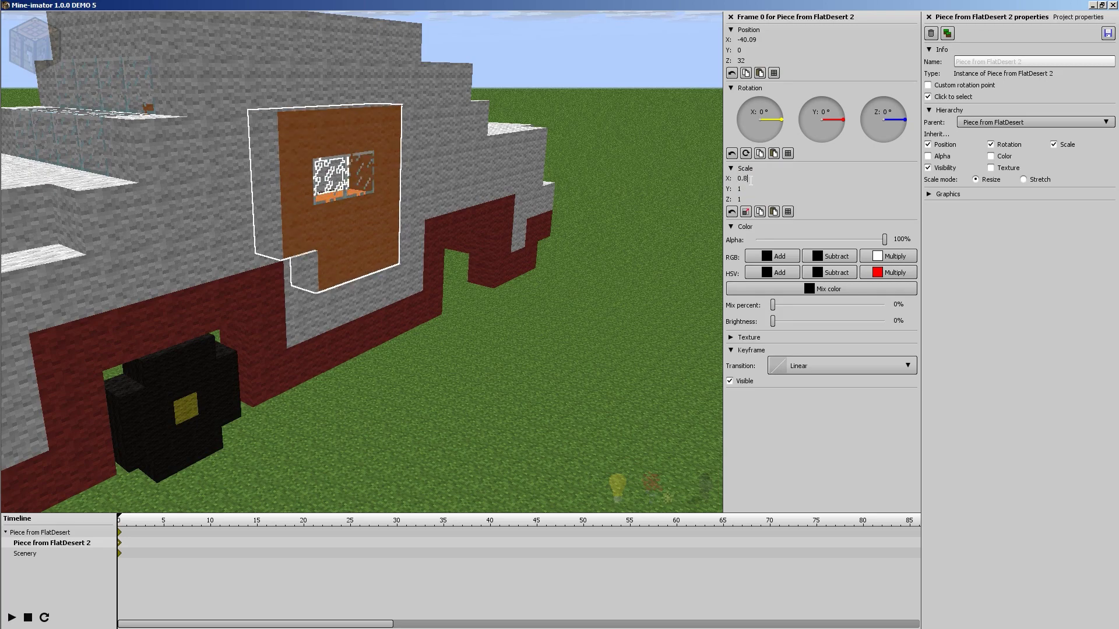
drag(503, 157, 443, 149)
right_drag(503, 156, 504, 156)
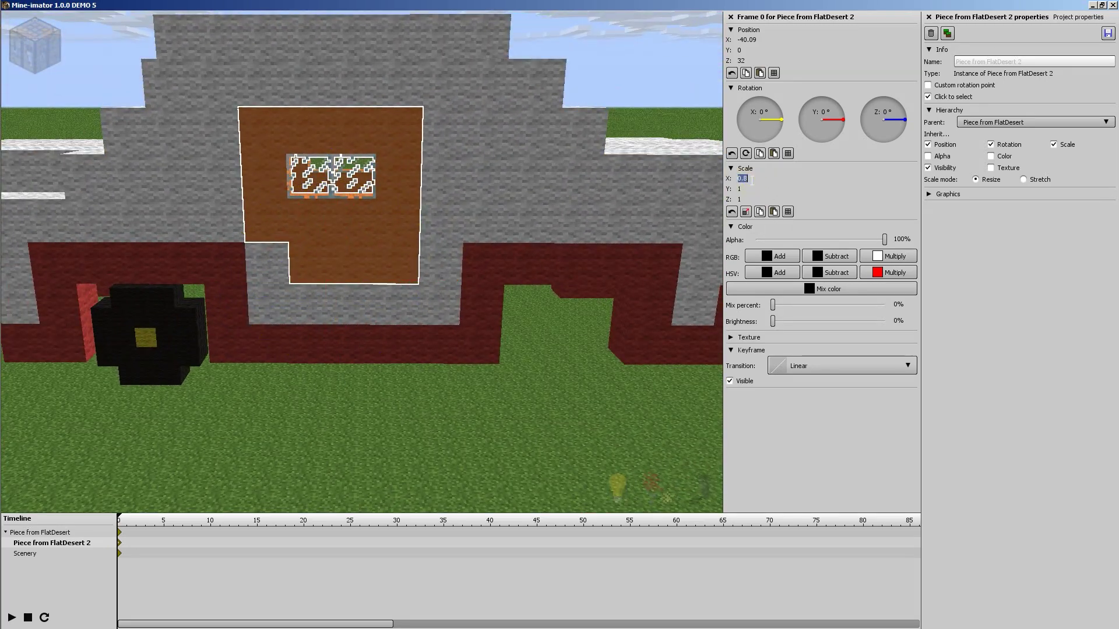
right_drag(523, 155, 523, 154)
mouse_move(361, 273)
mouse_down()
mouse_move(342, 276)
mouse_move(357, 294)
mouse_up()
scroll(365, 274, down, 3)
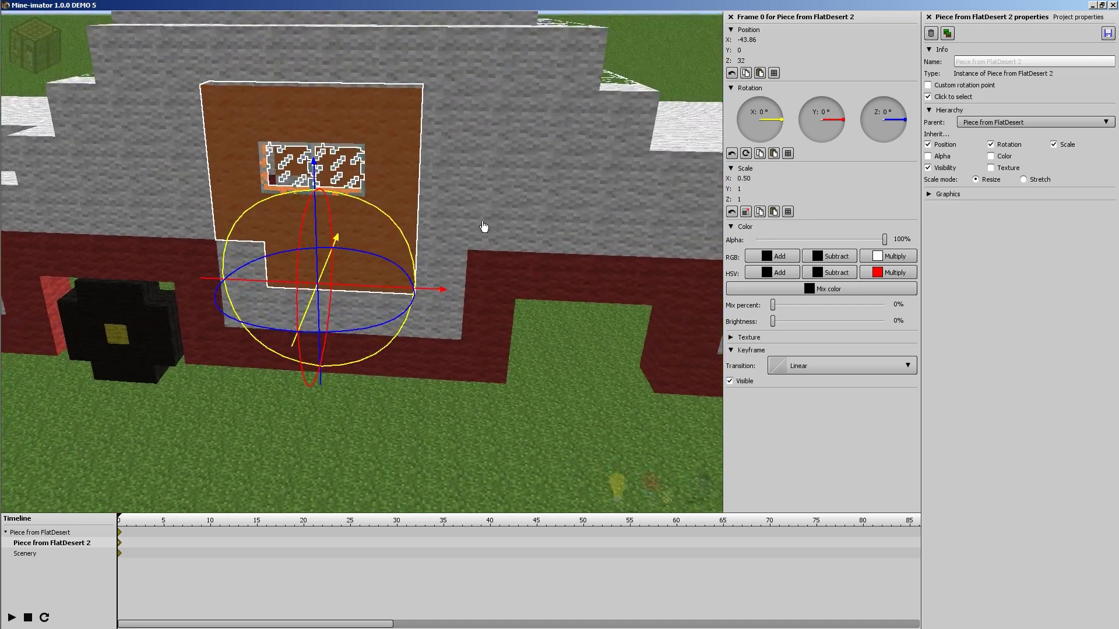
Inspect how the thinned door fits in the car's side from several angles
drag(497, 214, 497, 214)
right_drag(415, 260, 366, 282)
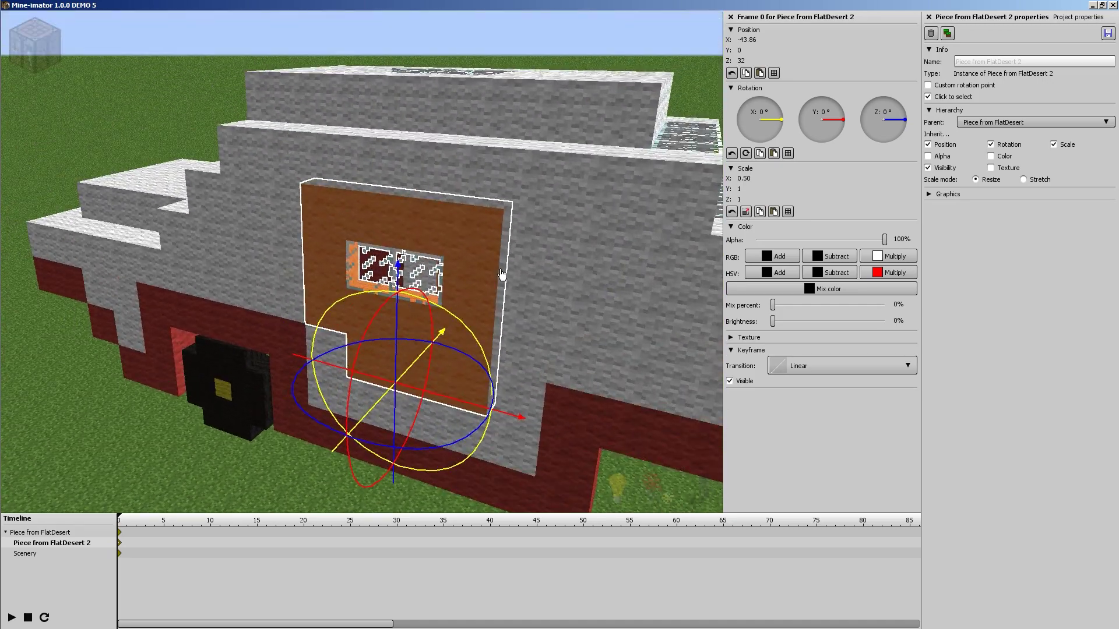
scroll(502, 276, down, 4)
drag(379, 268, 379, 268)
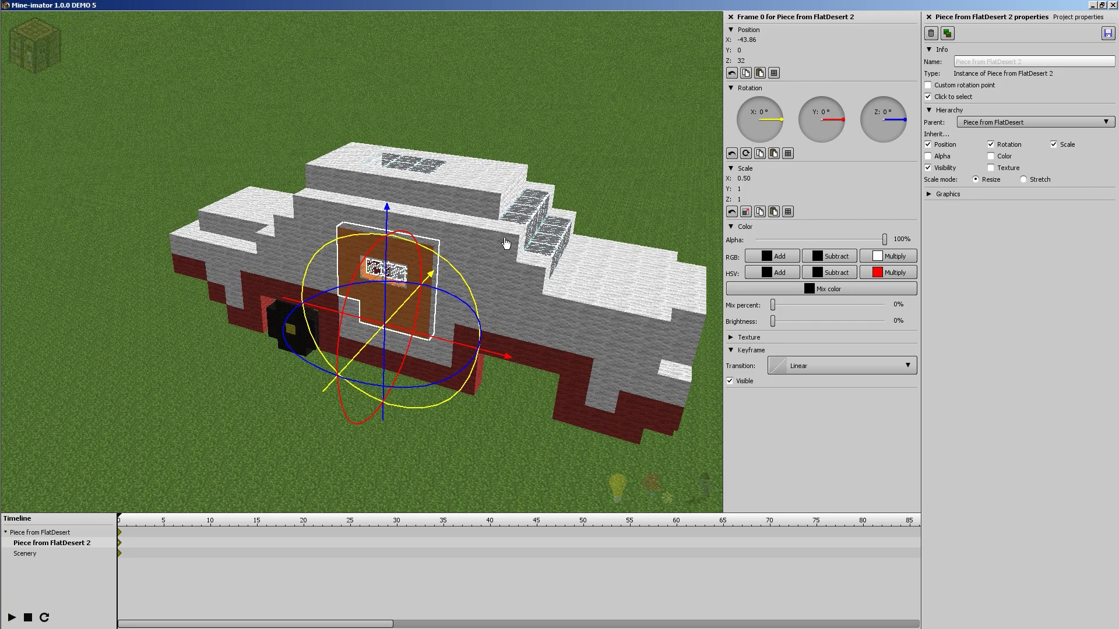
drag(544, 248, 601, 195)
middle_drag(507, 274, 361, 267)
right_drag(534, 229, 365, 267)
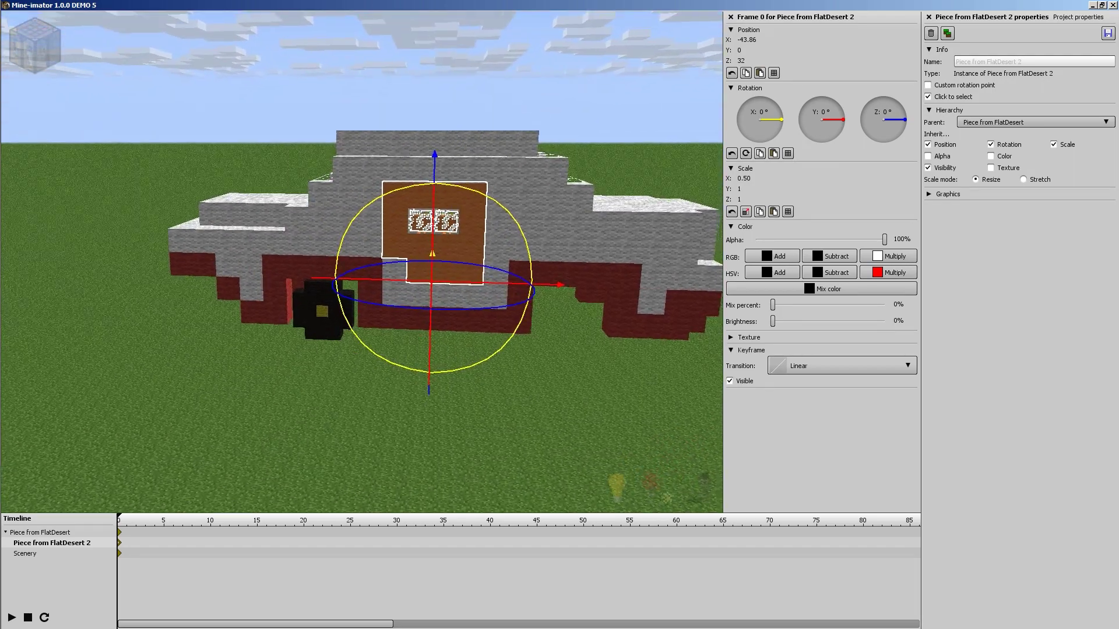
scroll(365, 267, down, 3)
scroll(544, 230, up, 5)
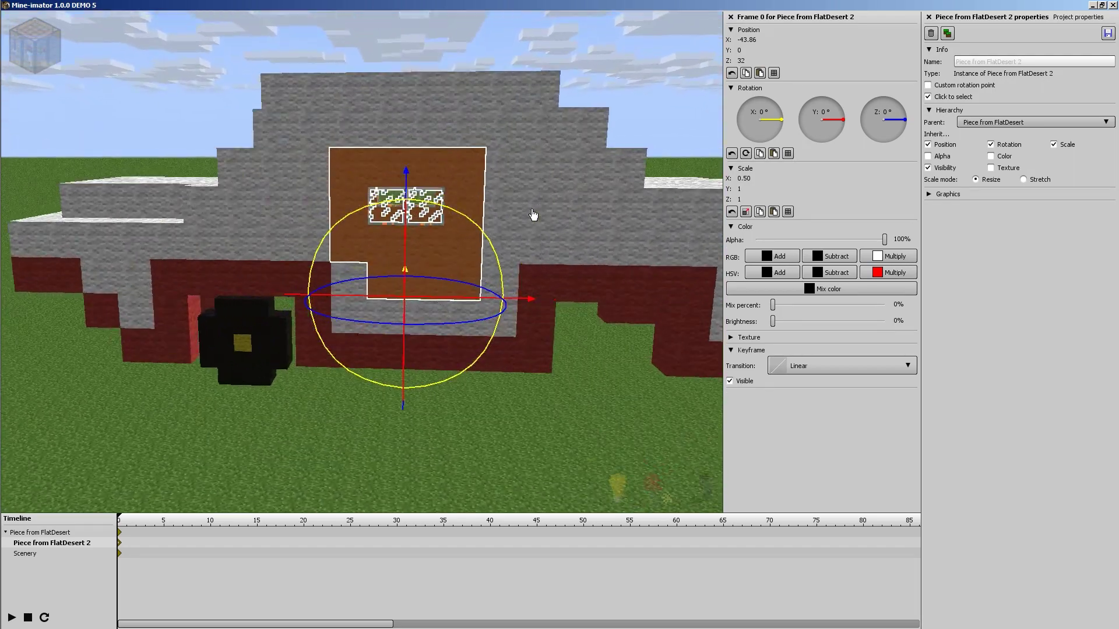
middle_drag(554, 191, 360, 268)
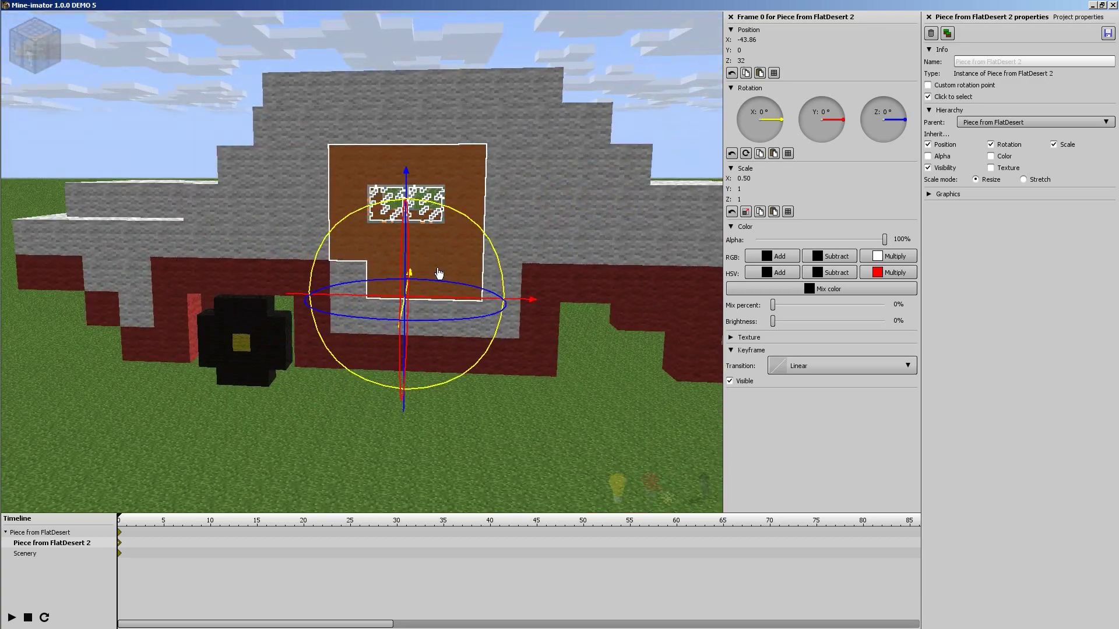
Give the door a custom rotation point and set the point's Y value to 0
click(959, 88)
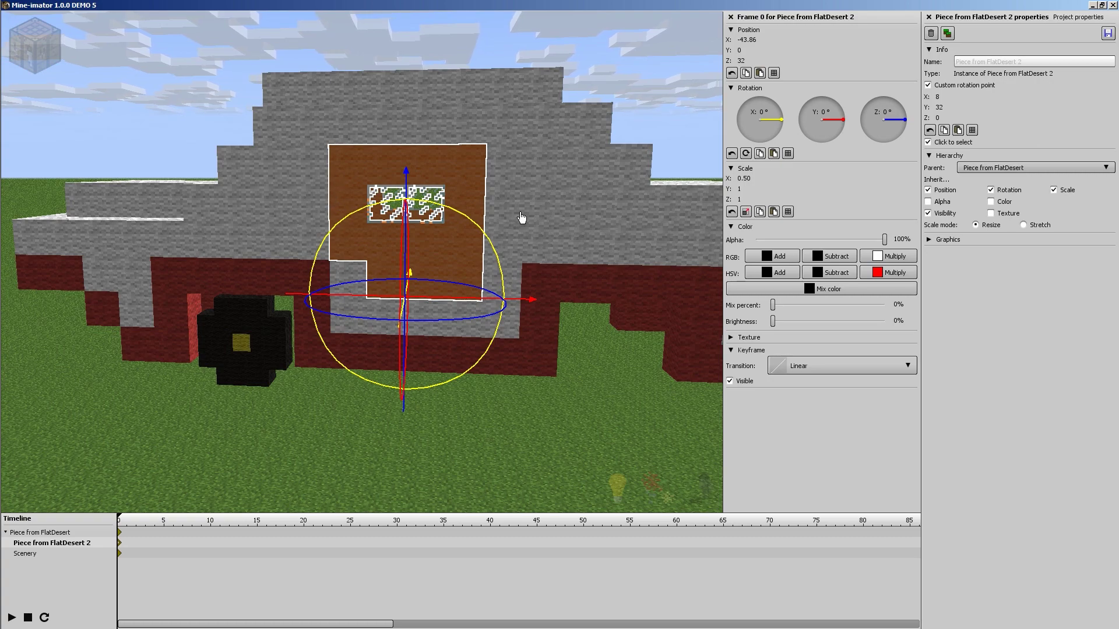
mouse_move(328, 130)
mouse_down()
mouse_move(437, 180)
mouse_move(320, 146)
mouse_up()
right_drag(350, 149, 358, 265)
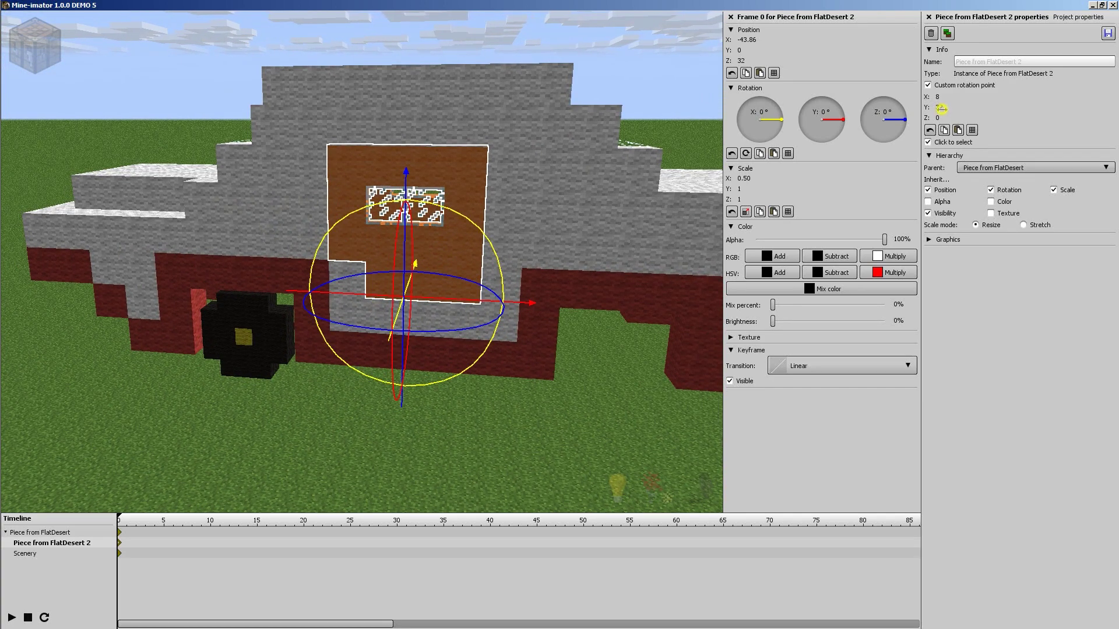
drag(942, 109, 908, 112)
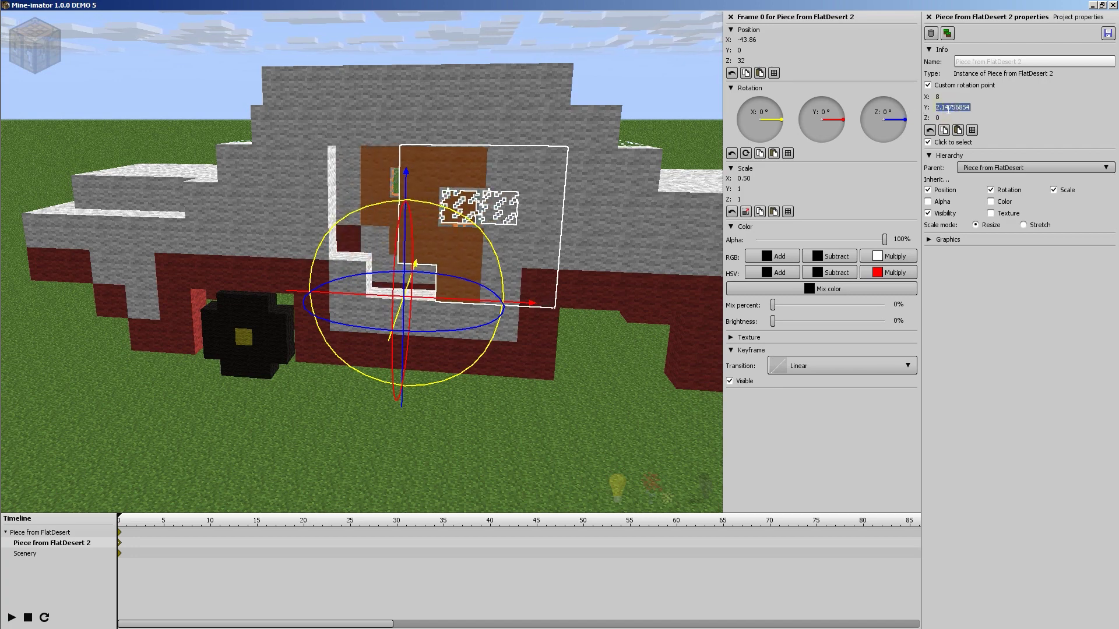
text(0)
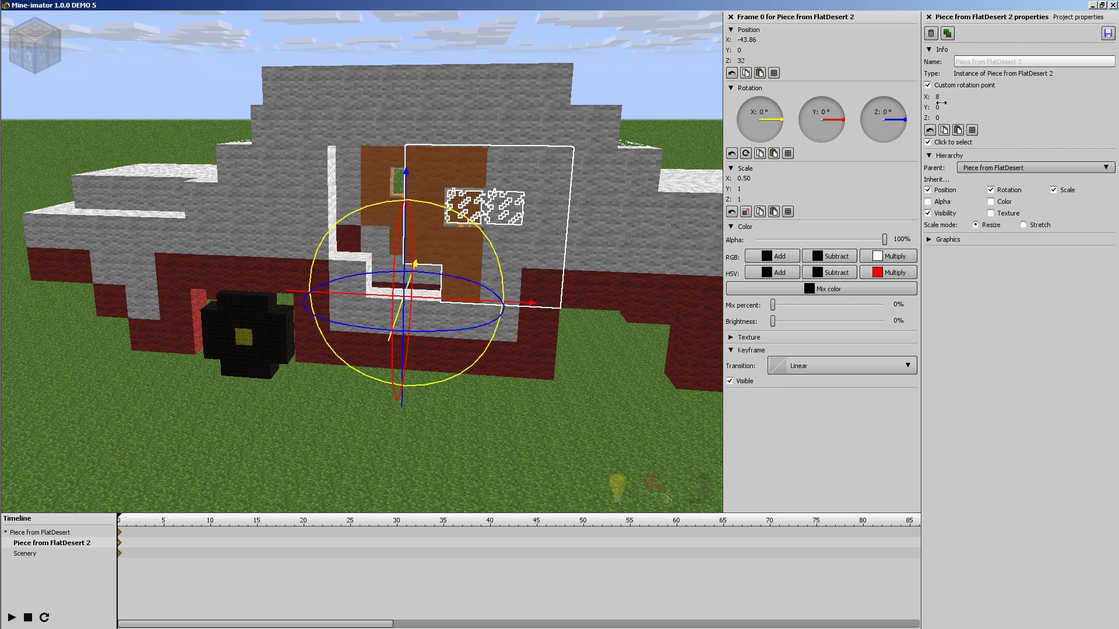
mouse_move(939, 118)
mouse_down()
mouse_move(976, 127)
mouse_move(947, 121)
mouse_up()
right_click(946, 121)
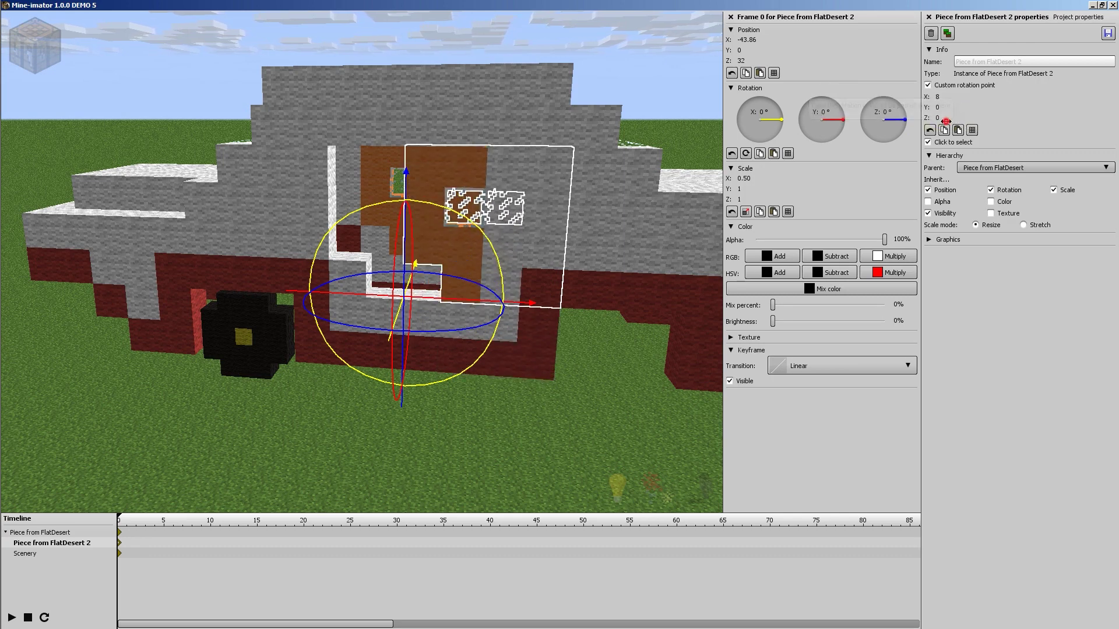
Realign the door with its opening by setting its position to X -43 and Y -32
drag(587, 199, 417, 296)
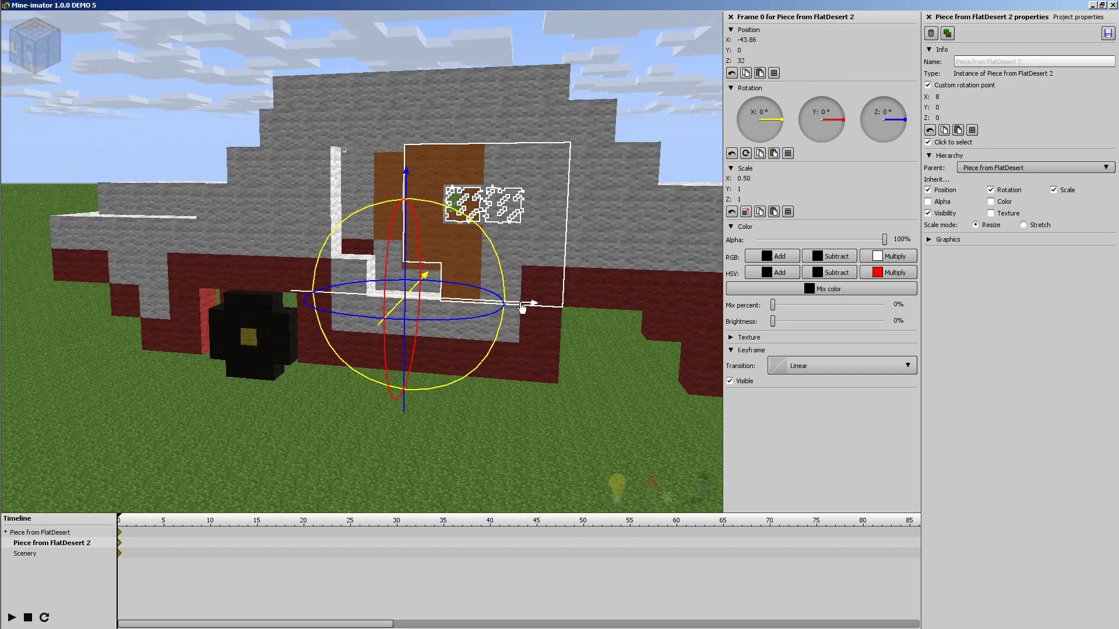
right_click(744, 40)
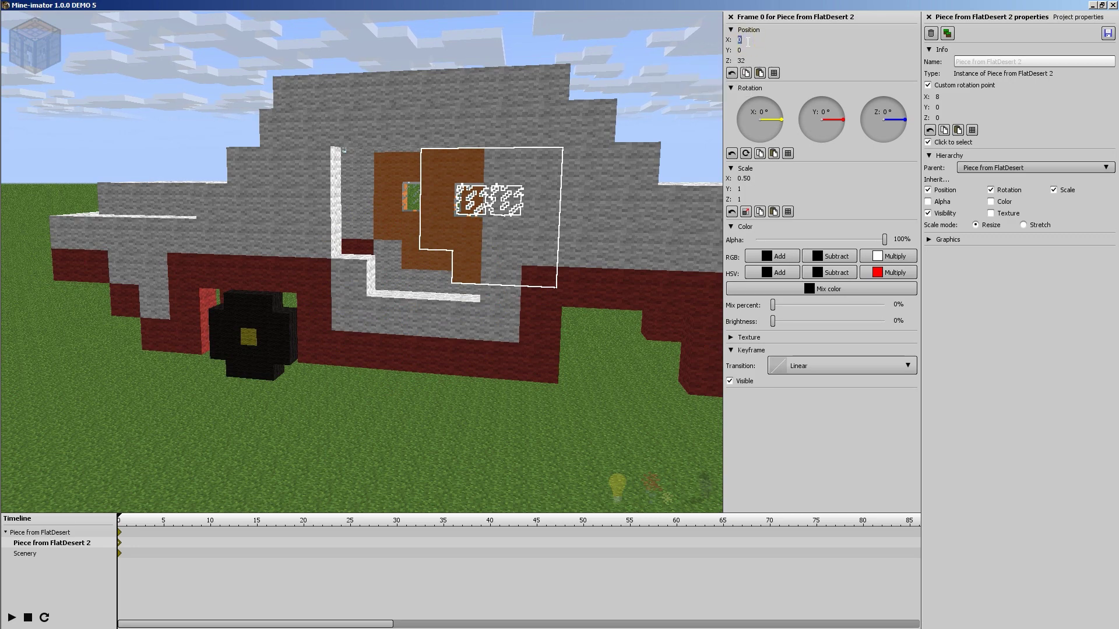
text(-43)
key(Return)
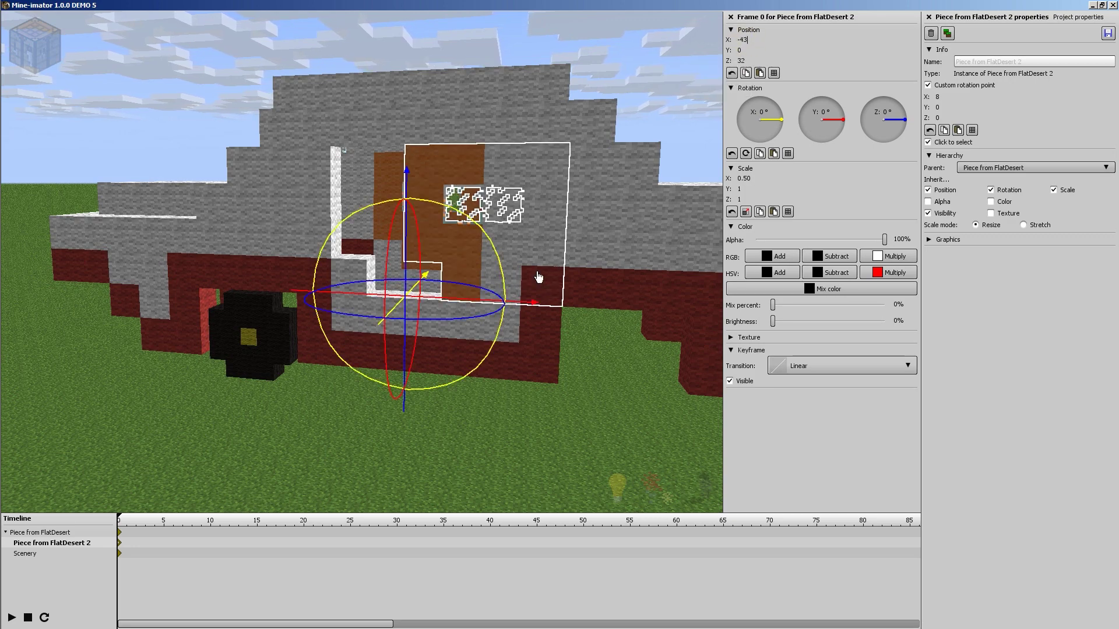
drag(535, 309, 460, 312)
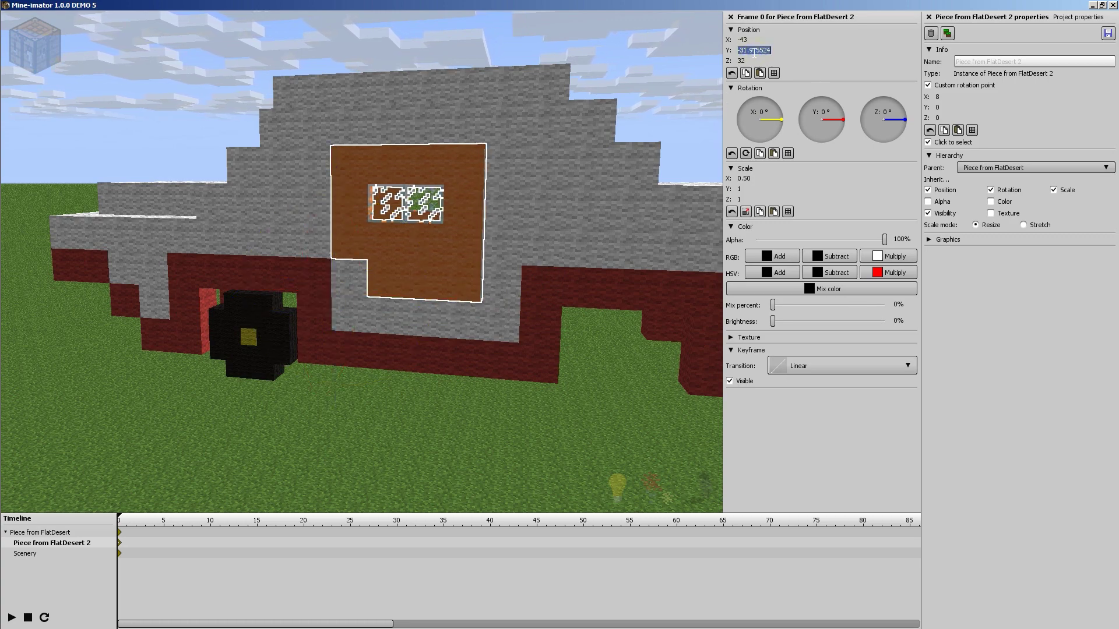
text(-32)
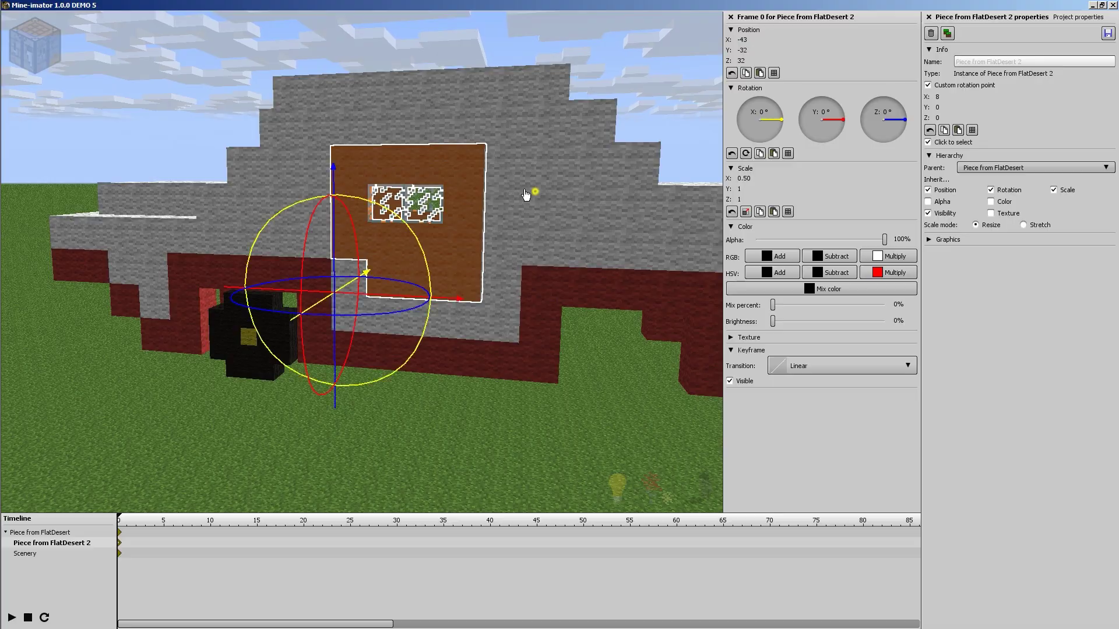
Create a door keyframe at frame 30 and swing the door open around its Z axis
drag(533, 189, 408, 304)
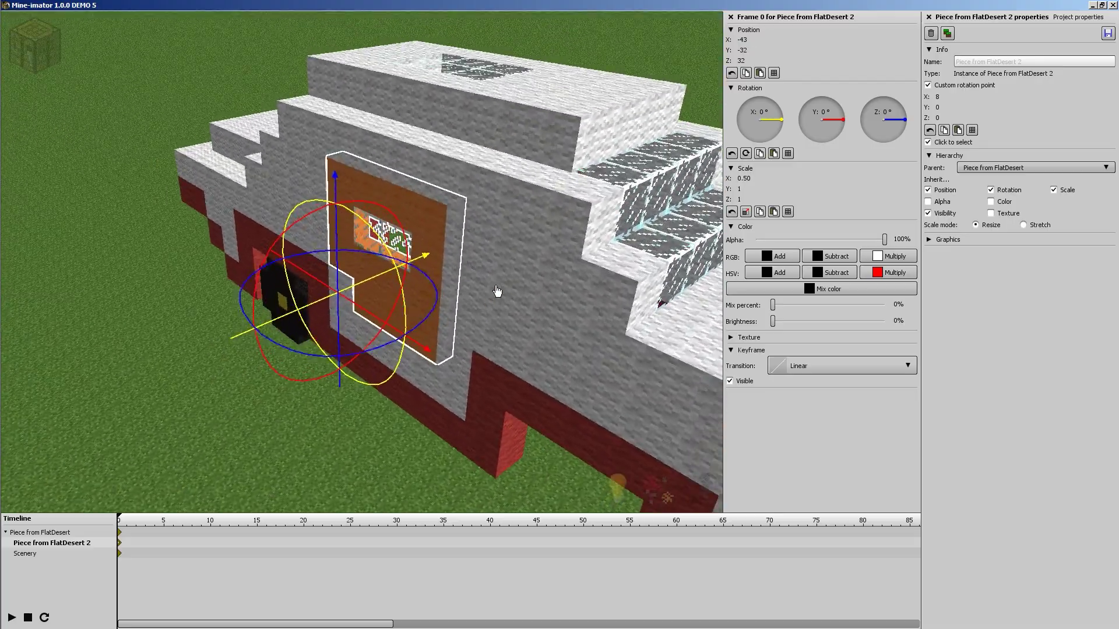
drag(507, 289, 443, 256)
right_drag(313, 387, 312, 387)
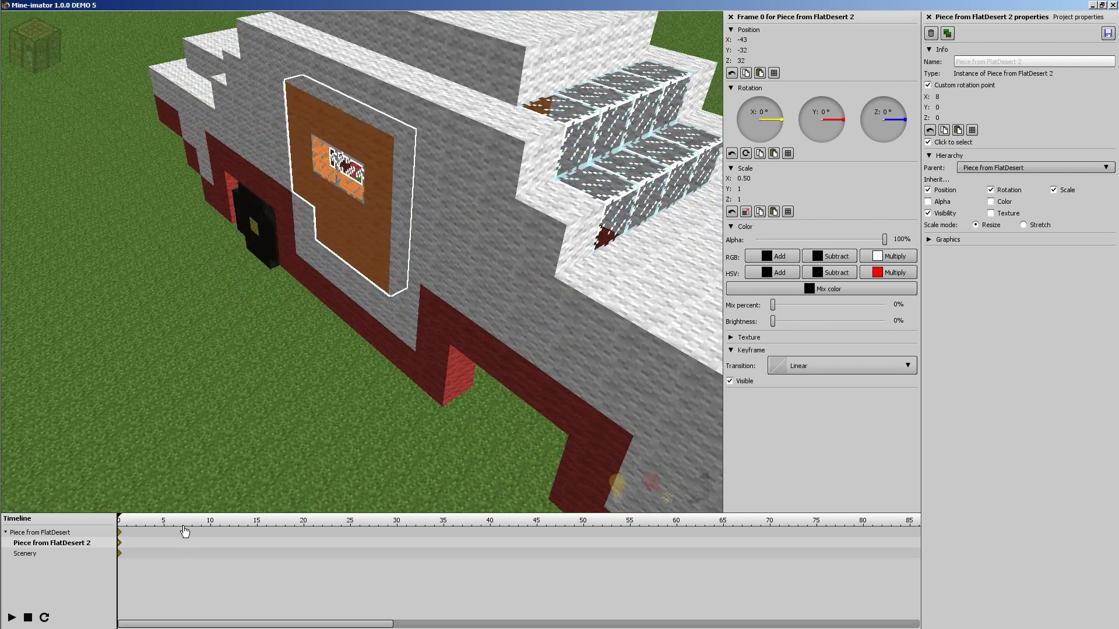
drag(221, 528, 350, 528)
mouse_move(92, 30)
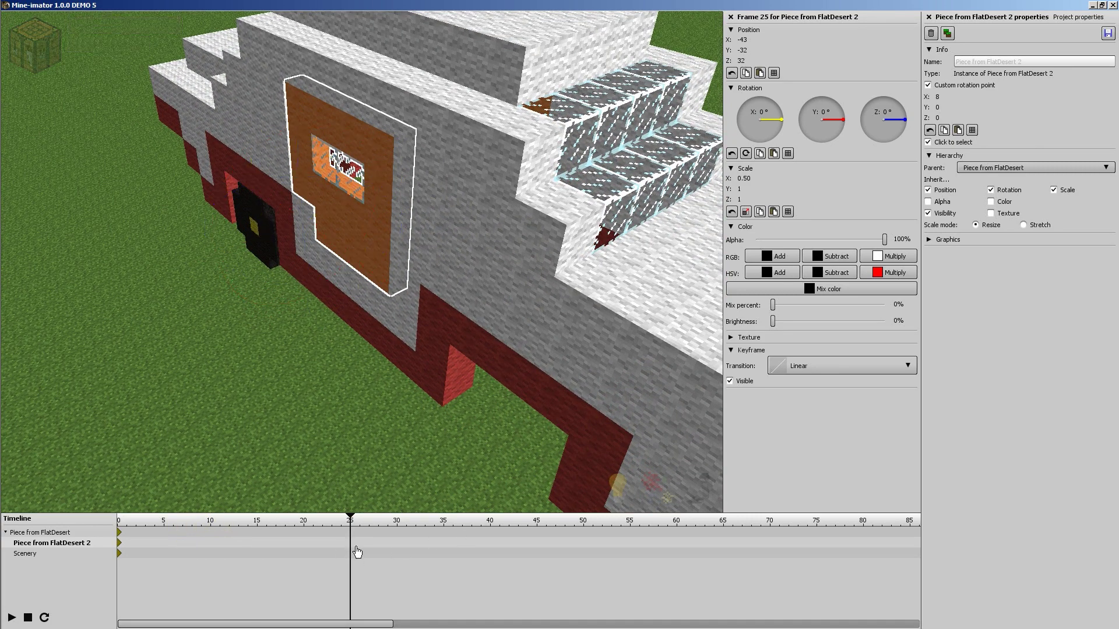
drag(346, 528, 402, 552)
drag(483, 192, 474, 221)
right_drag(474, 271, 360, 267)
right_drag(526, 240, 526, 227)
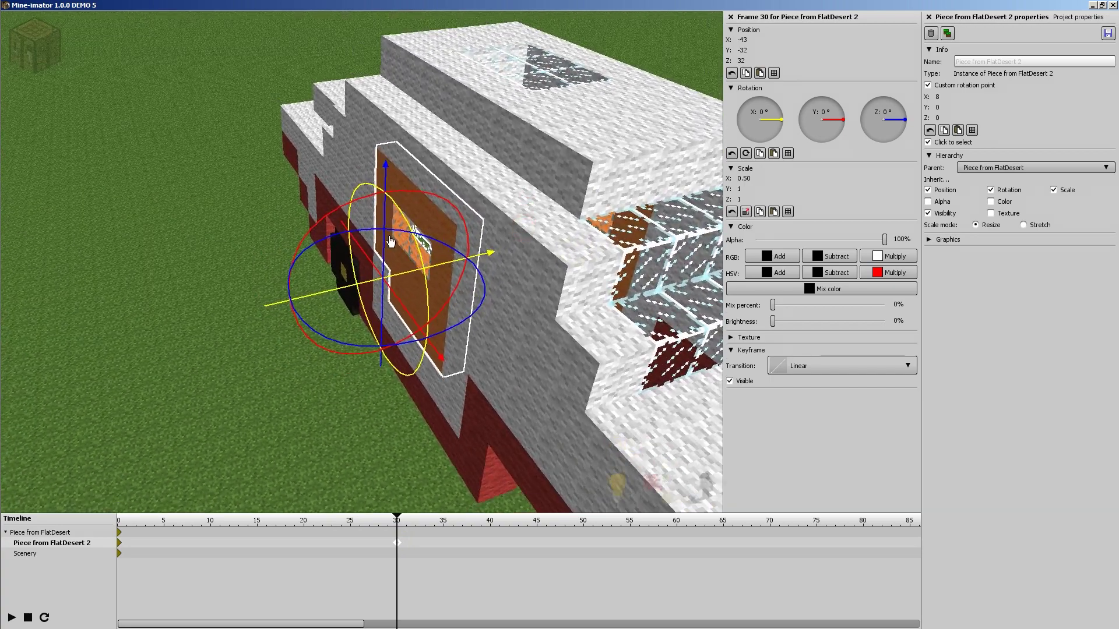
drag(443, 244, 422, 304)
Play the door-opening animation from frame 0 and watch the hinge movement, stopping playback when done
drag(228, 200, 118, 524)
key(space)
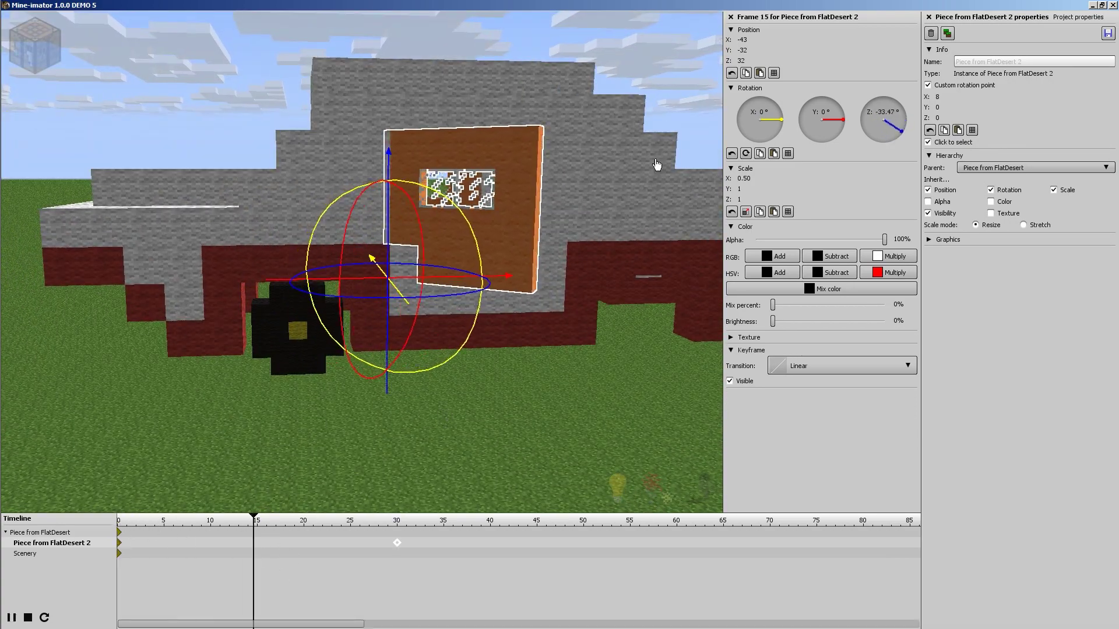
drag(603, 192, 392, 306)
key(space)
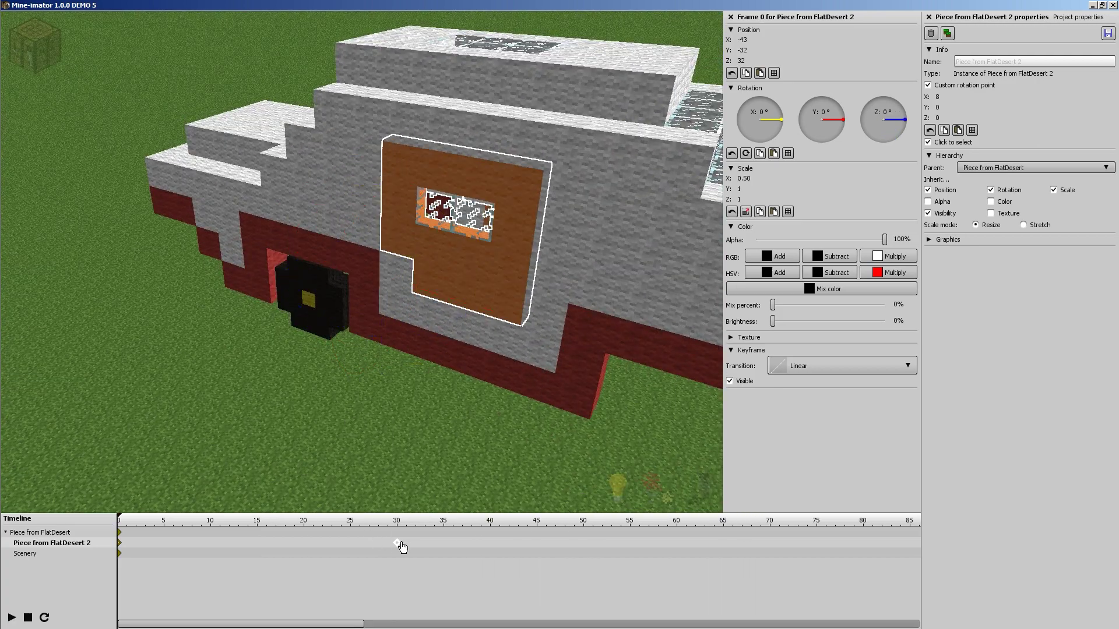
Delete the door's keyframe at frame 30 and return the timeline to frame 0
click(397, 547)
key(Delete)
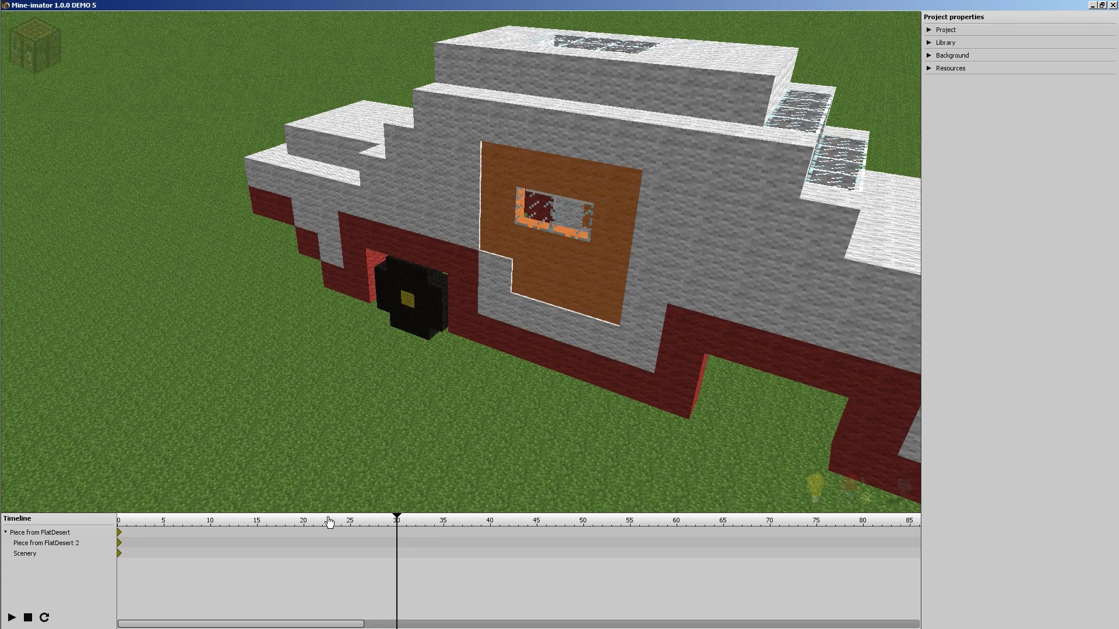
drag(328, 518, 89, 533)
drag(485, 255, 539, 265)
scroll(557, 260, down, 3)
right_drag(539, 266, 551, 244)
mouse_move(140, 36)
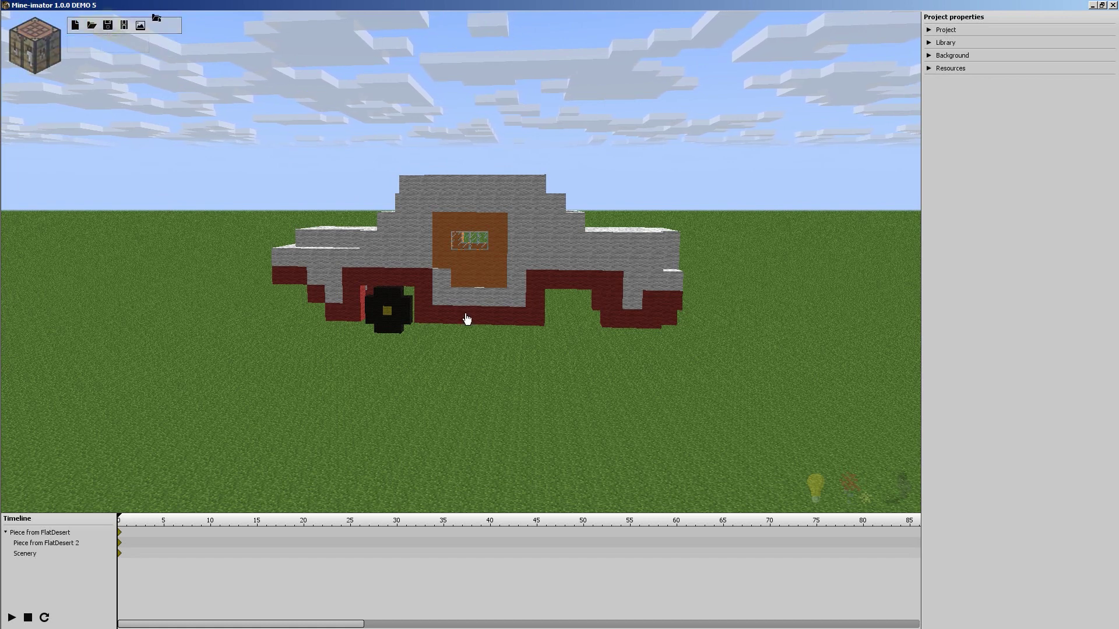
Rename the Scenery object to Wheel and the door piece to Door
click(42, 551)
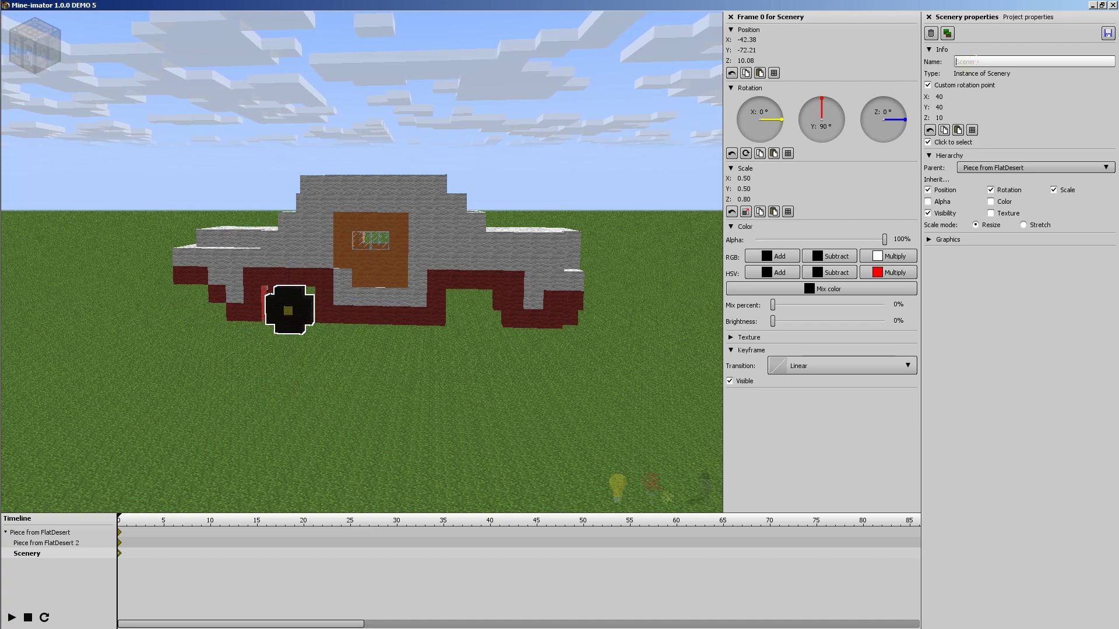
text(Wheel)
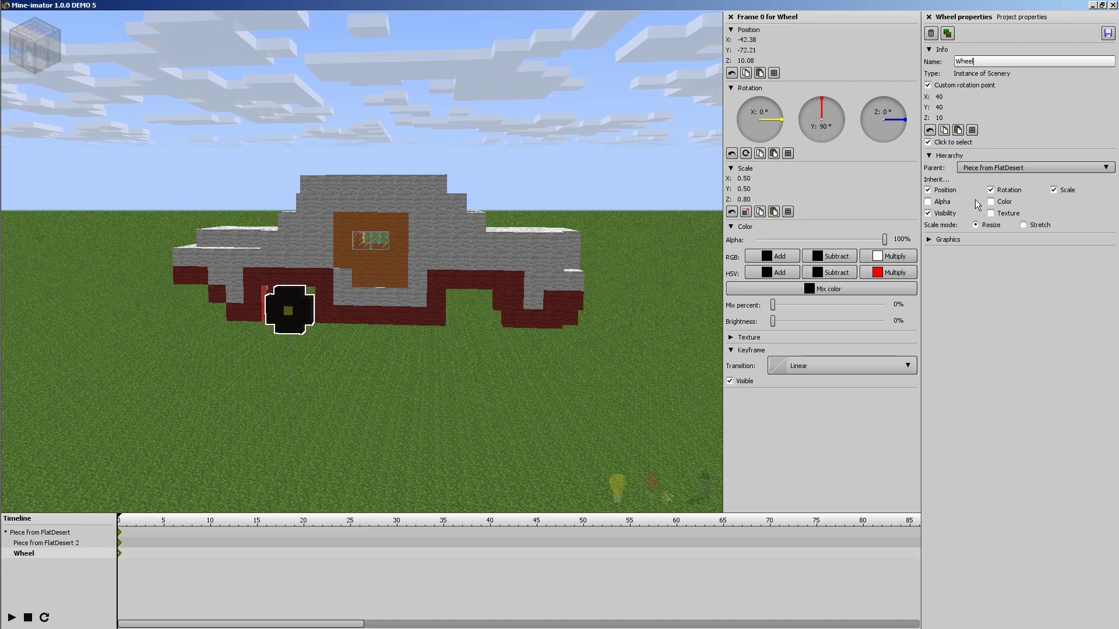
click(52, 543)
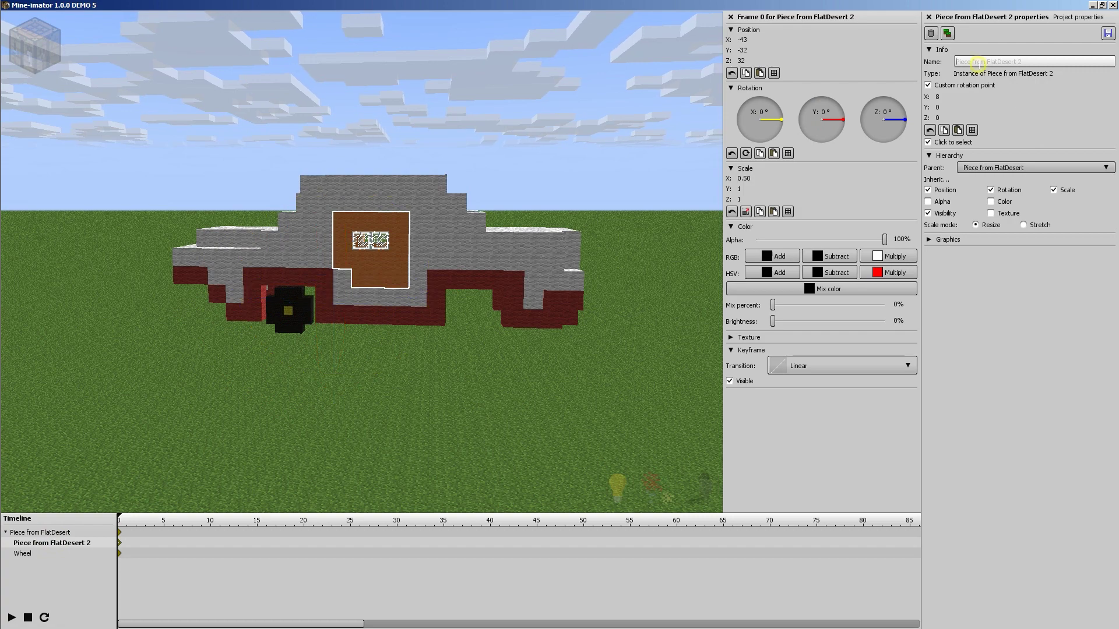
text(Door)
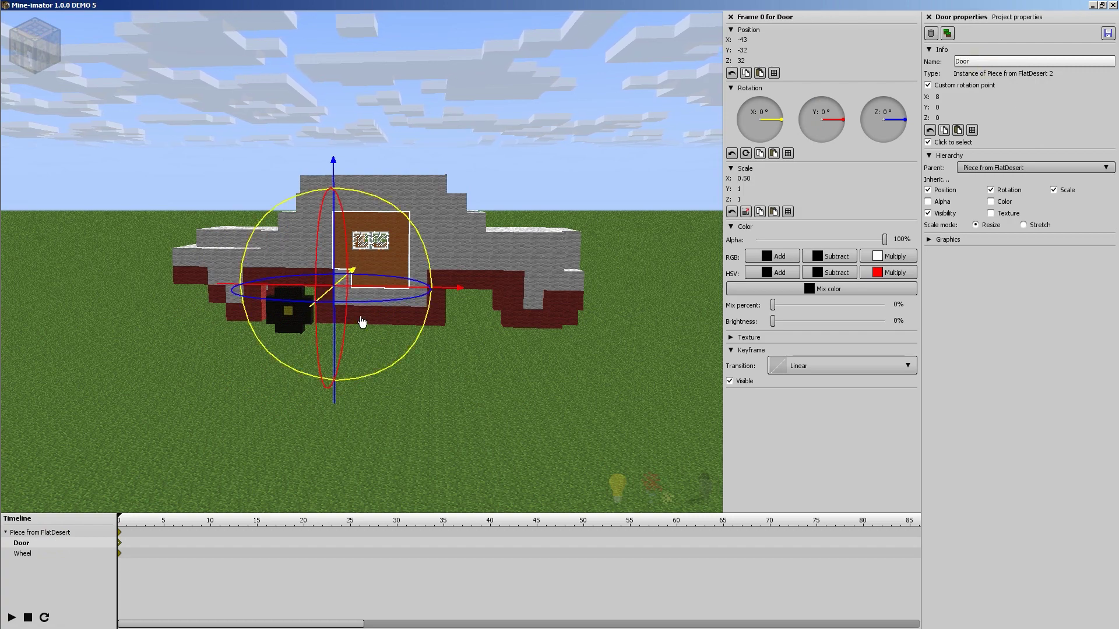
Rename the parent car piece to Car body and select the wheel
click(62, 535)
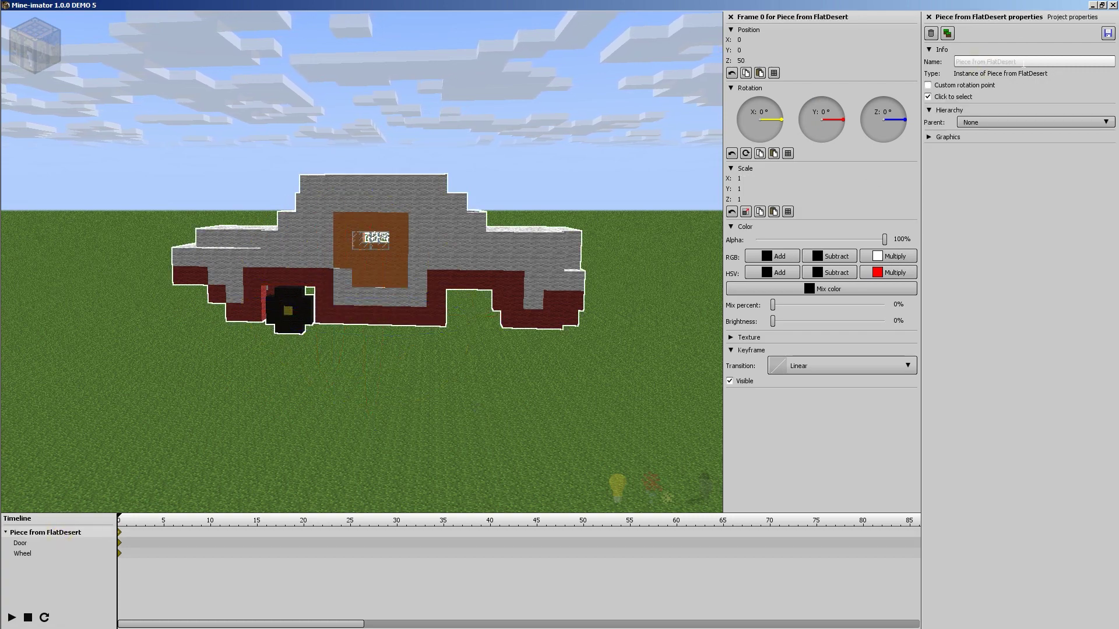
text(Car)
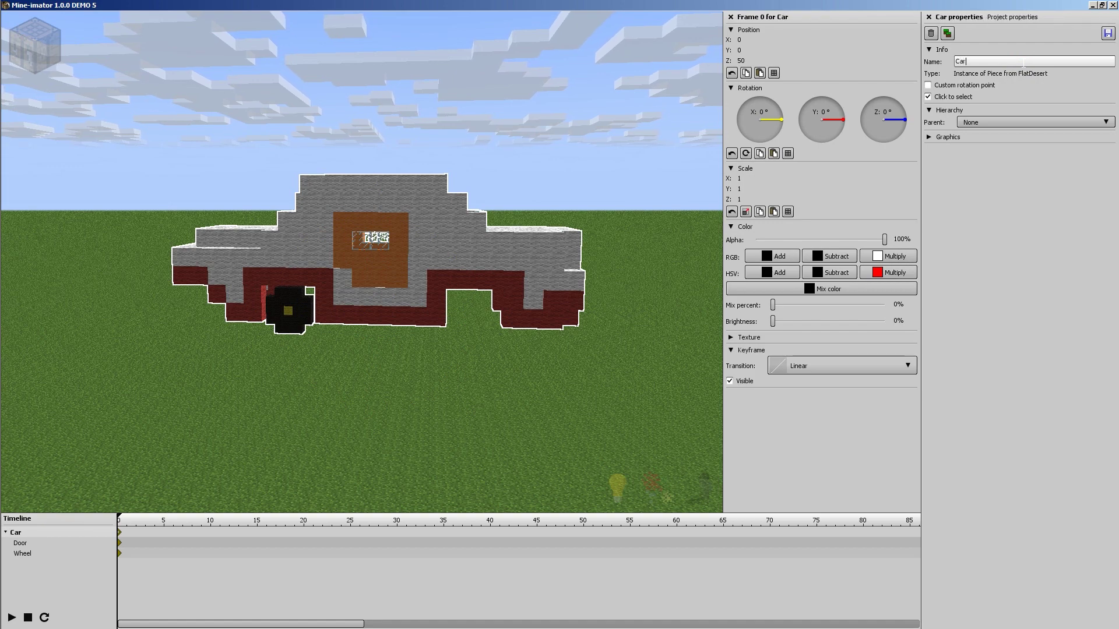
text( body)
key(Return)
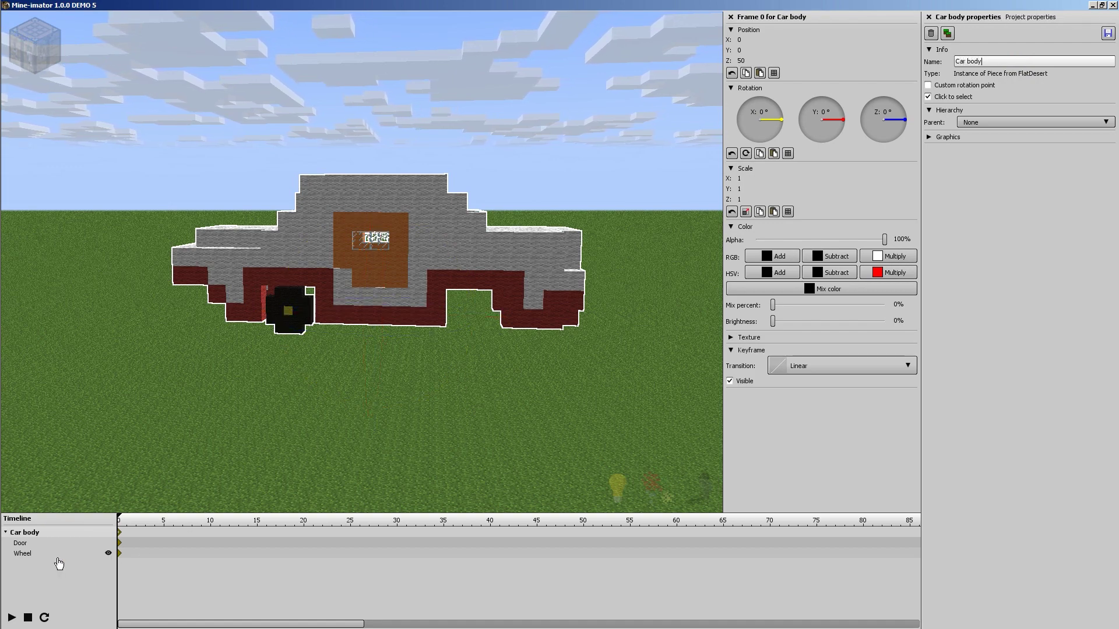
click(56, 558)
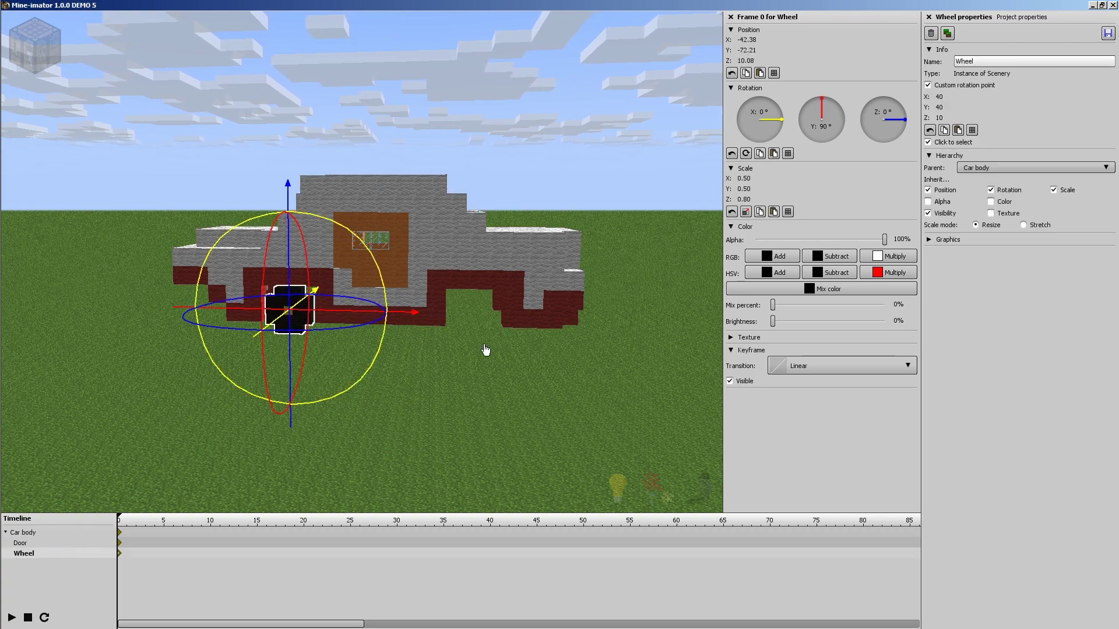
Duplicate the wheel and move the copy along the car into the other wheel arch on the same side, at Y about 87.88
click(948, 33)
drag(325, 317, 516, 310)
drag(600, 277, 362, 284)
scroll(362, 284, up, 3)
scroll(362, 284, up, 3)
drag(624, 212, 696, 214)
drag(358, 331, 391, 335)
drag(509, 317, 509, 317)
Duplicate Wheel #2 and move the copy across the car to the opposite side, at X about 40.15
drag(610, 212, 287, 283)
scroll(288, 284, down, 4)
right_drag(287, 284, 326, 292)
drag(352, 265, 288, 222)
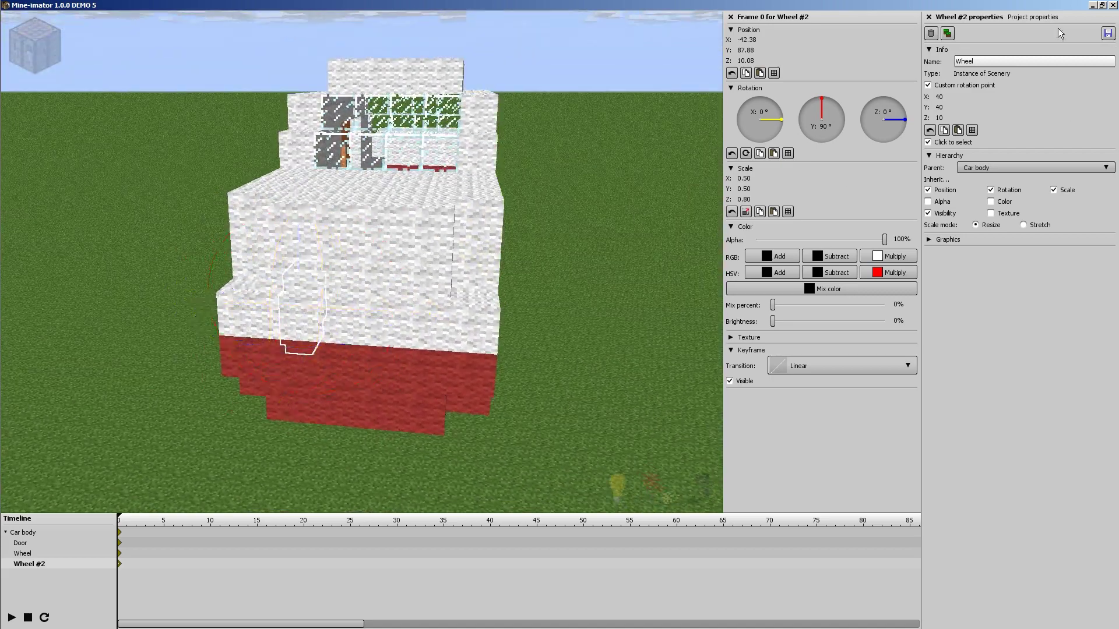
click(947, 33)
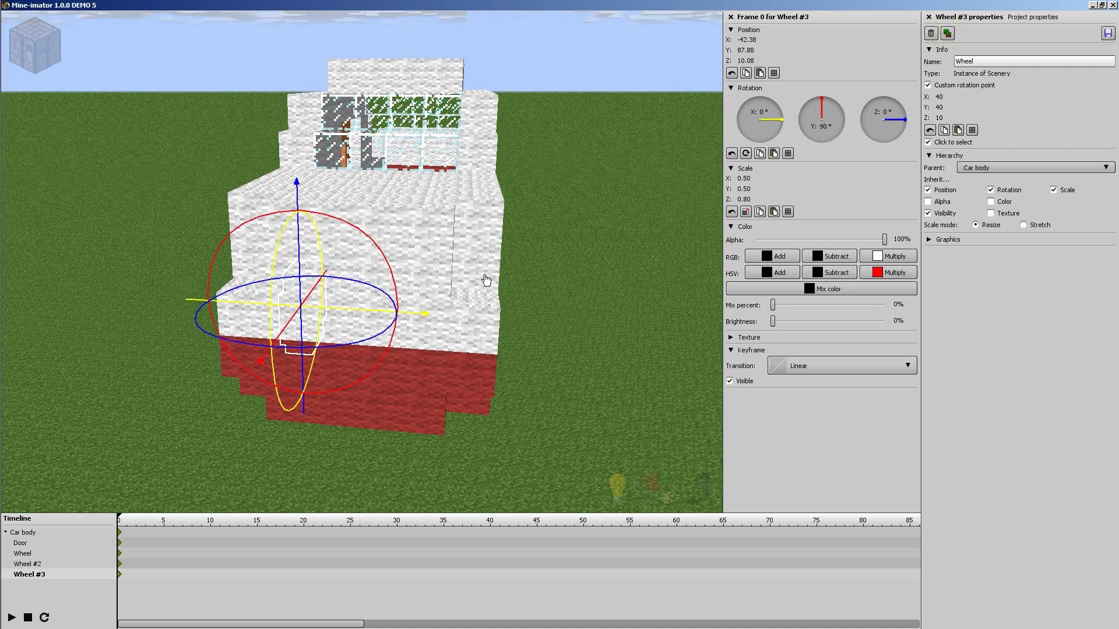
drag(353, 317, 352, 315)
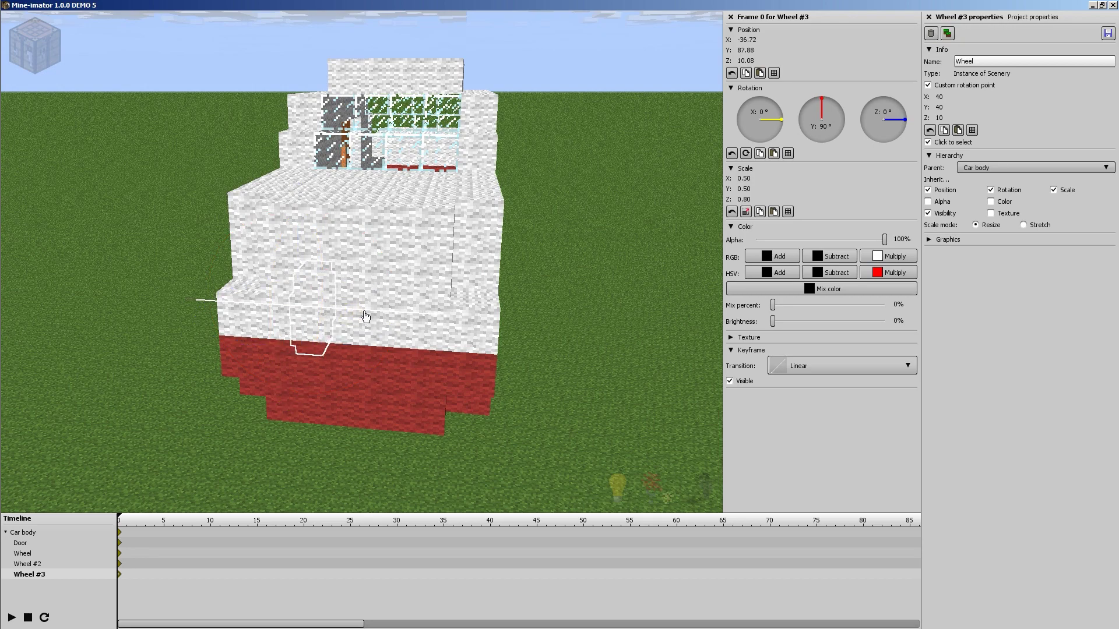
drag(583, 267, 387, 275)
scroll(387, 274, up, 5)
drag(629, 211, 493, 233)
drag(145, 245, 357, 266)
scroll(313, 264, down, 4)
right_drag(357, 267, 333, 324)
click(332, 324)
right_drag(558, 215, 484, 346)
click(485, 345)
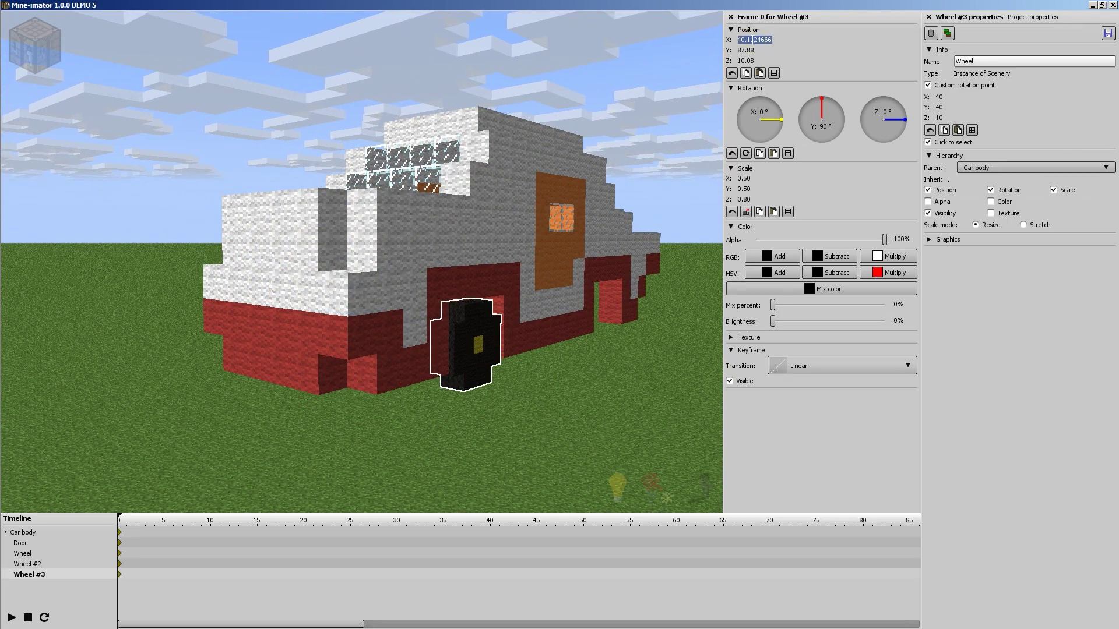
Nudge Wheel #3 inward so it sits in its wheel arch, at X about 38.83
drag(583, 240, 552, 382)
scroll(554, 295, up, 4)
drag(554, 295, 609, 277)
right_drag(609, 278, 612, 344)
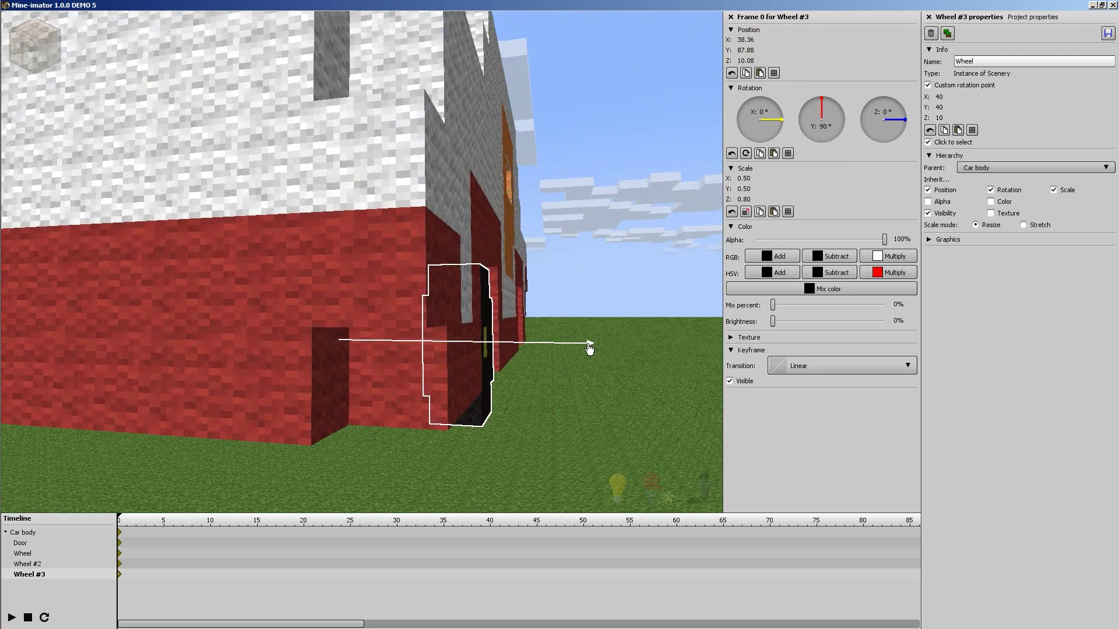
drag(589, 345, 592, 345)
Duplicate the original wheel and move the copy across the car into the remaining wheel arch on the opposite side
drag(591, 234, 537, 223)
scroll(537, 222, down, 5)
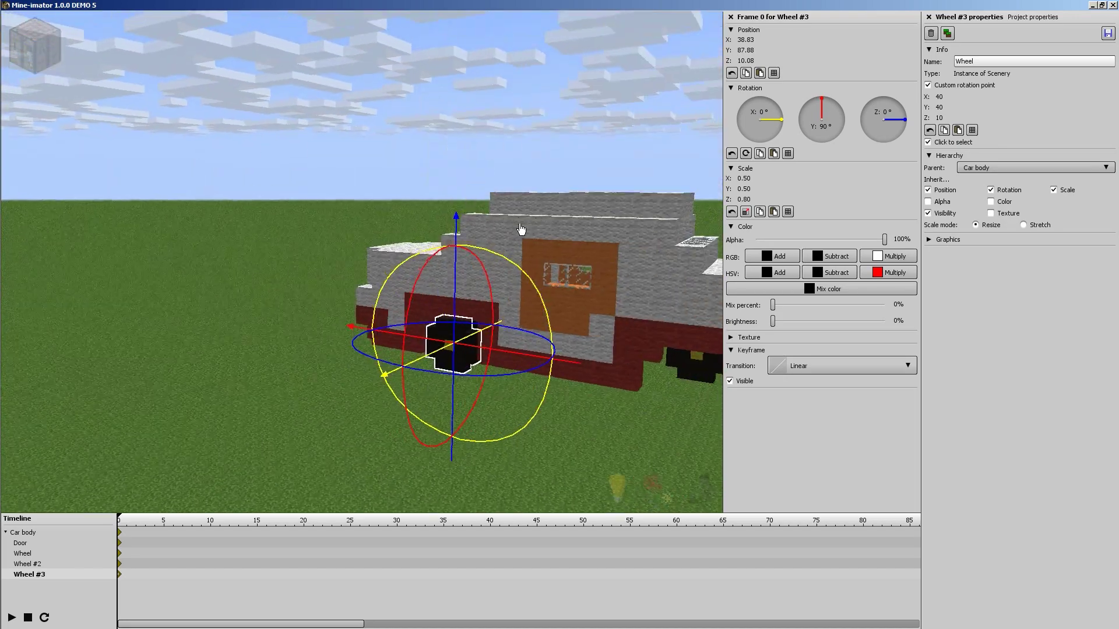
right_drag(538, 226, 473, 228)
right_drag(598, 331, 383, 273)
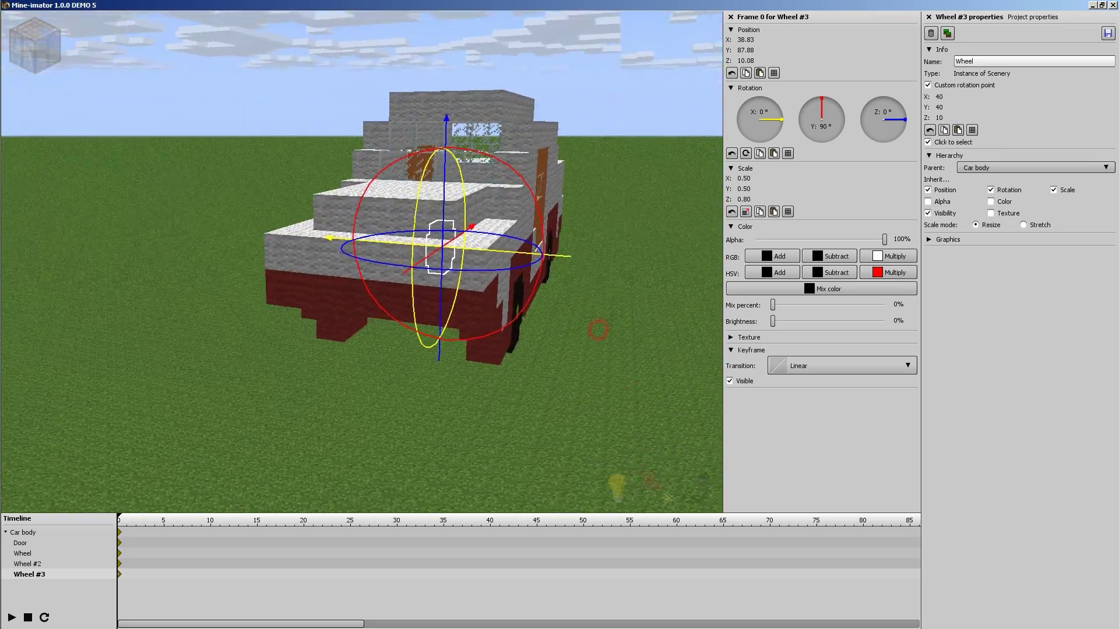
right_drag(573, 350, 607, 243)
click(454, 291)
click(947, 34)
drag(553, 284, 394, 297)
drag(260, 196, 340, 264)
drag(255, 240, 225, 287)
Copy the X position of Wheel #3 to Wheel #4, setting it to 38.8258936
click(136, 271)
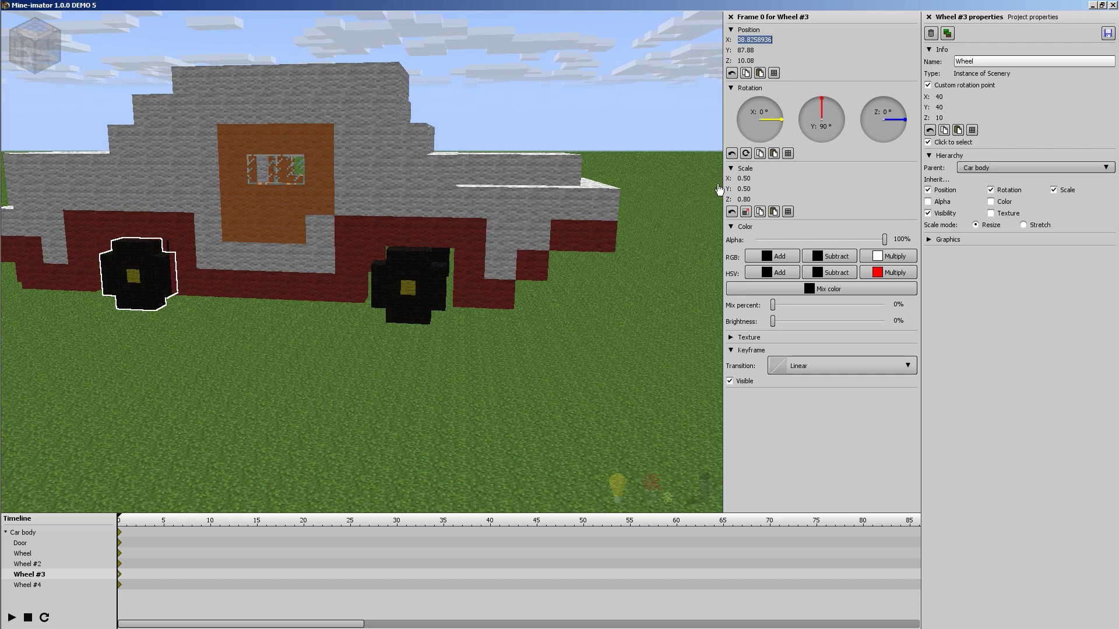
click(409, 285)
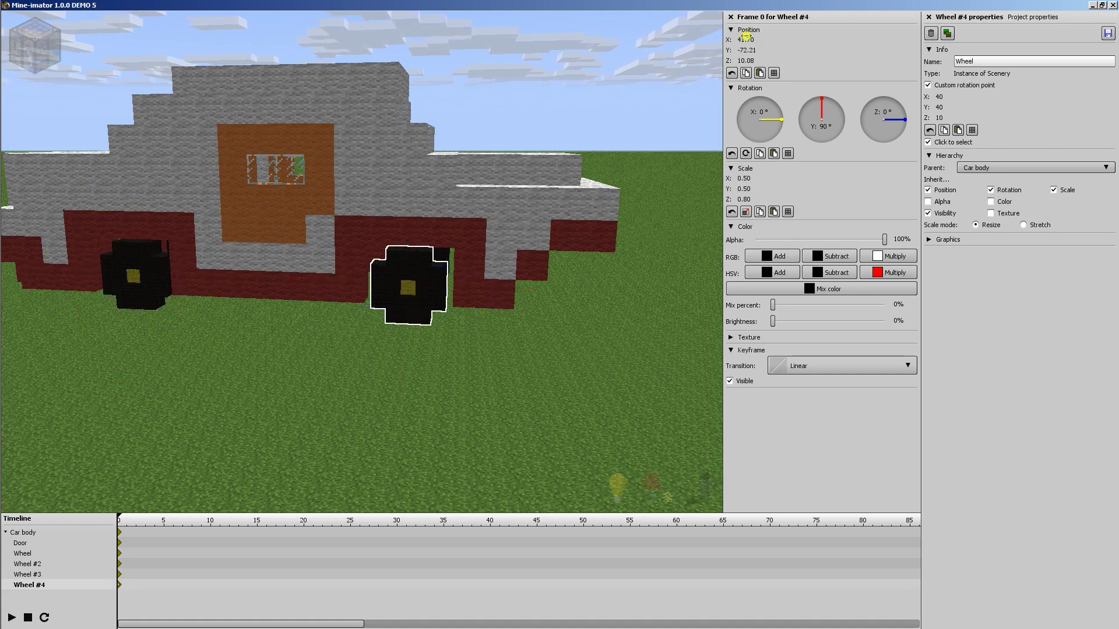
text(38.8258936)
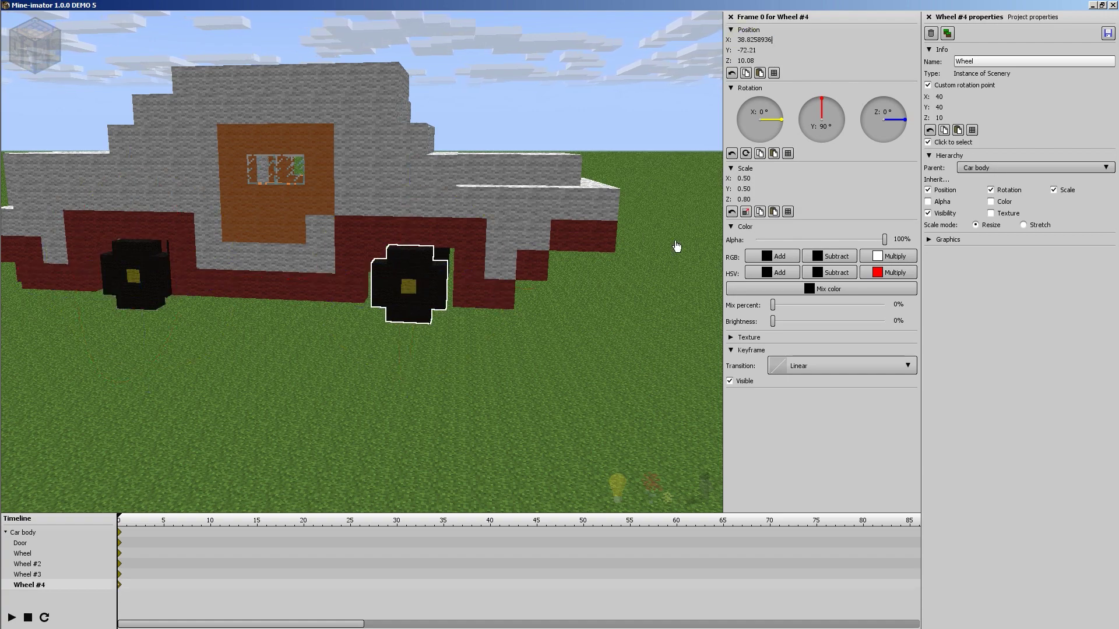
Inspect the placement of all four wheels from around the car, close up and at a distance
drag(538, 201, 437, 169)
drag(536, 306, 462, 310)
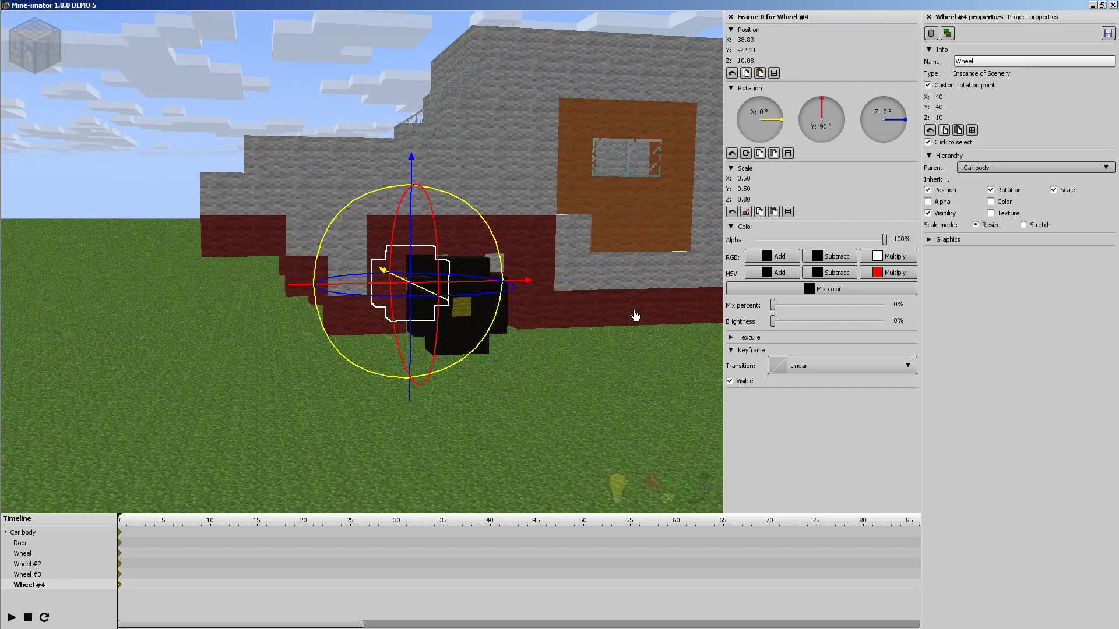
drag(629, 311, 705, 362)
middle_drag(554, 315, 350, 314)
drag(251, 256, 266, 256)
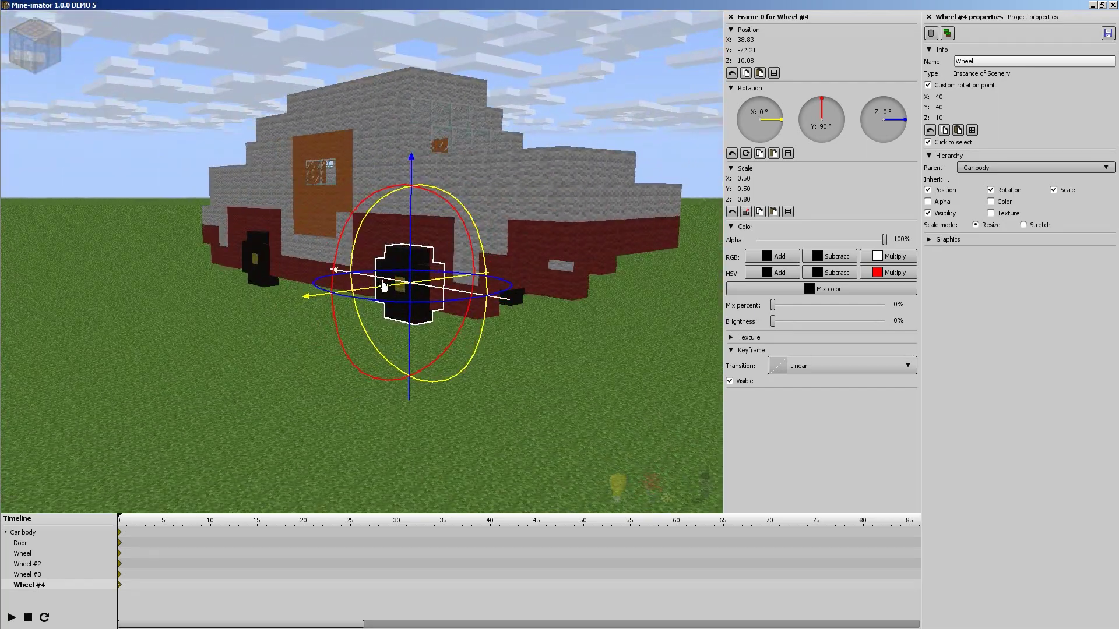
drag(523, 161, 501, 178)
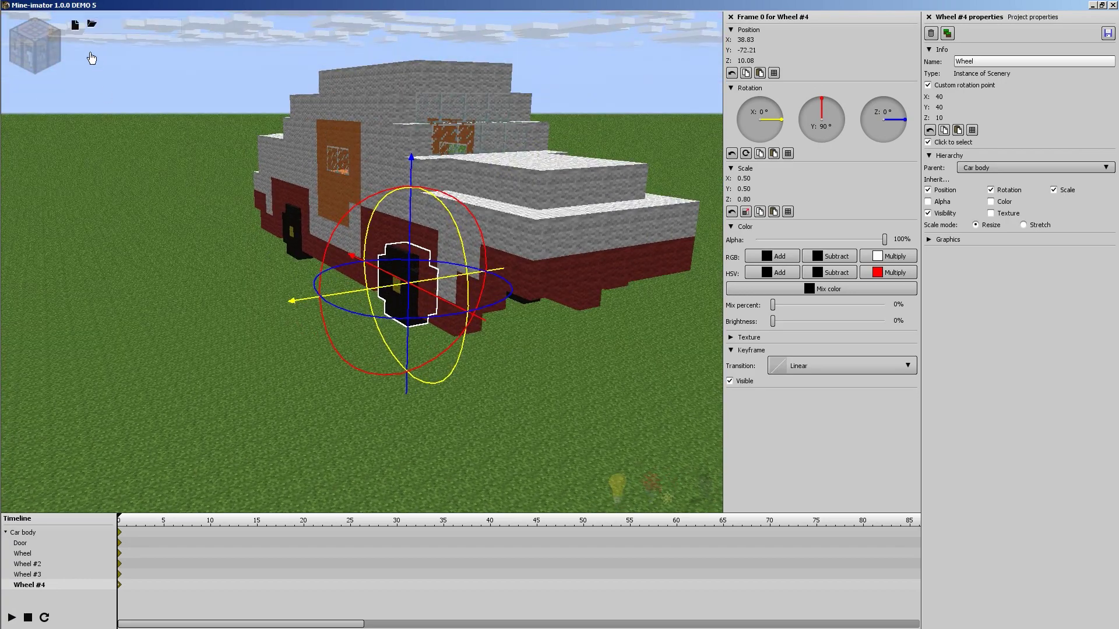
drag(569, 175, 568, 175)
drag(313, 186, 312, 191)
scroll(313, 191, down, 5)
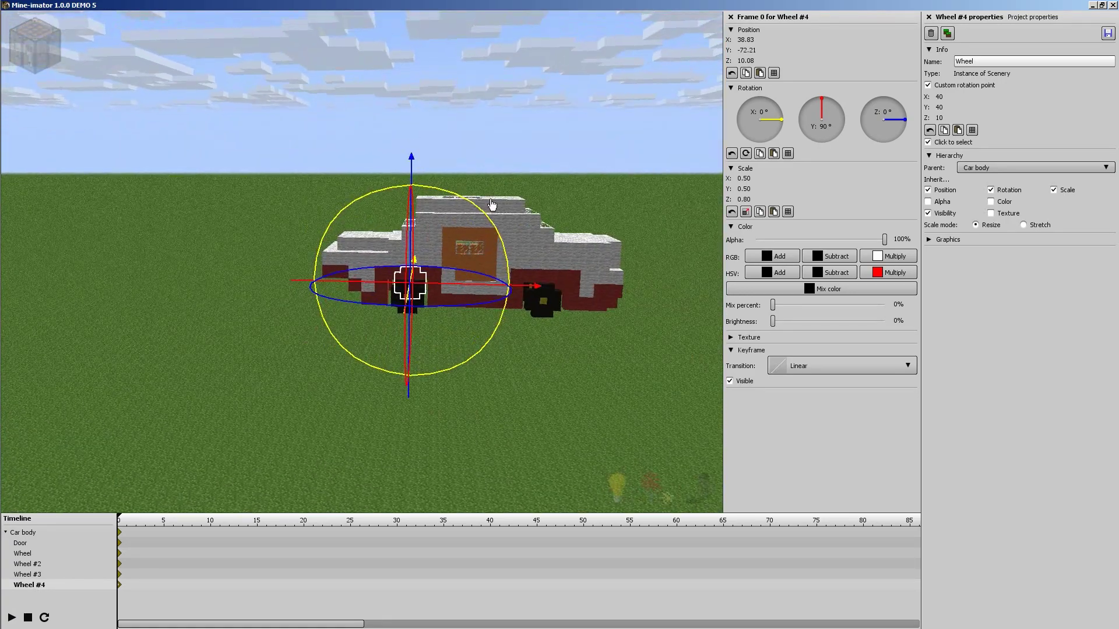
mouse_move(376, 280)
right_down()
mouse_move(386, 284)
mouse_move(377, 280)
right_up()
middle_drag(377, 279, 382, 280)
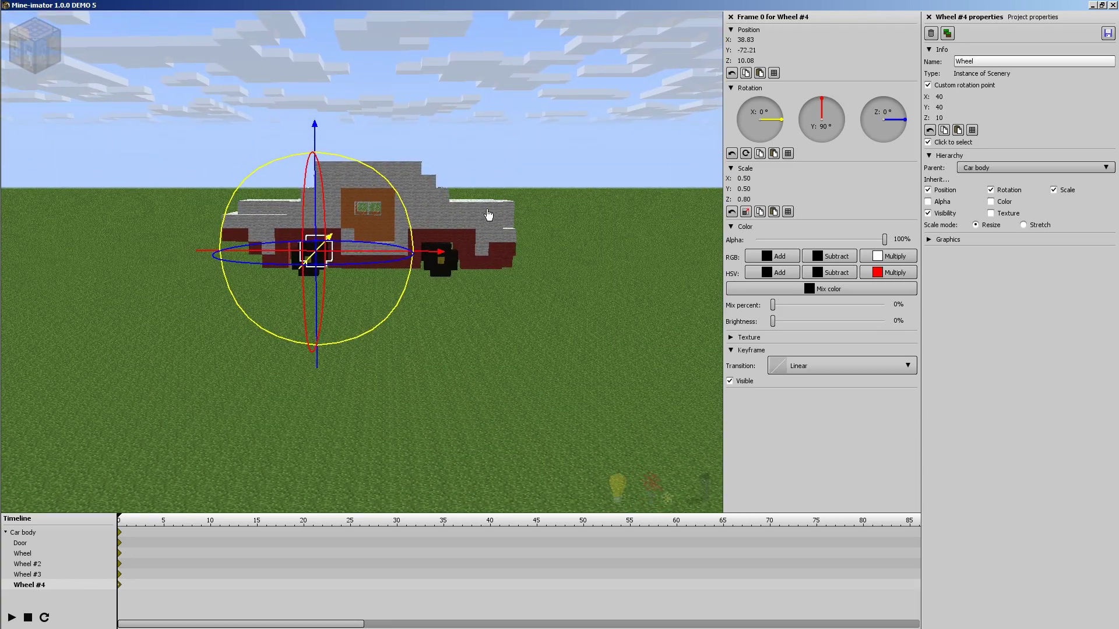
middle_drag(514, 178, 393, 269)
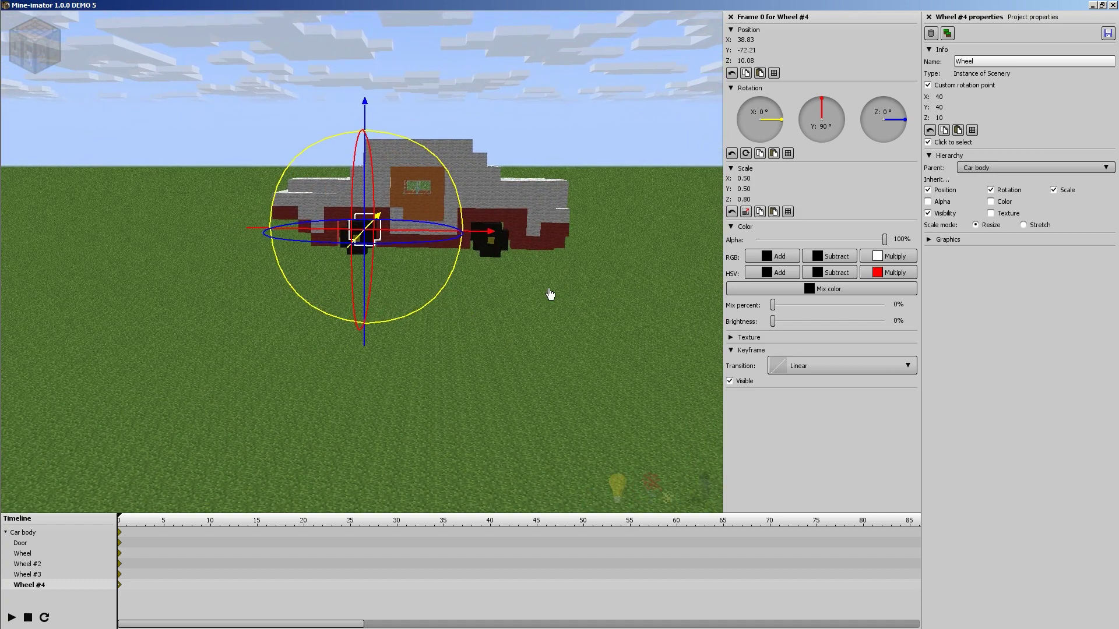
Reset the Car body's Z position to 0, then raise it to about 9.95 so the wheels rest on the ground
click(47, 533)
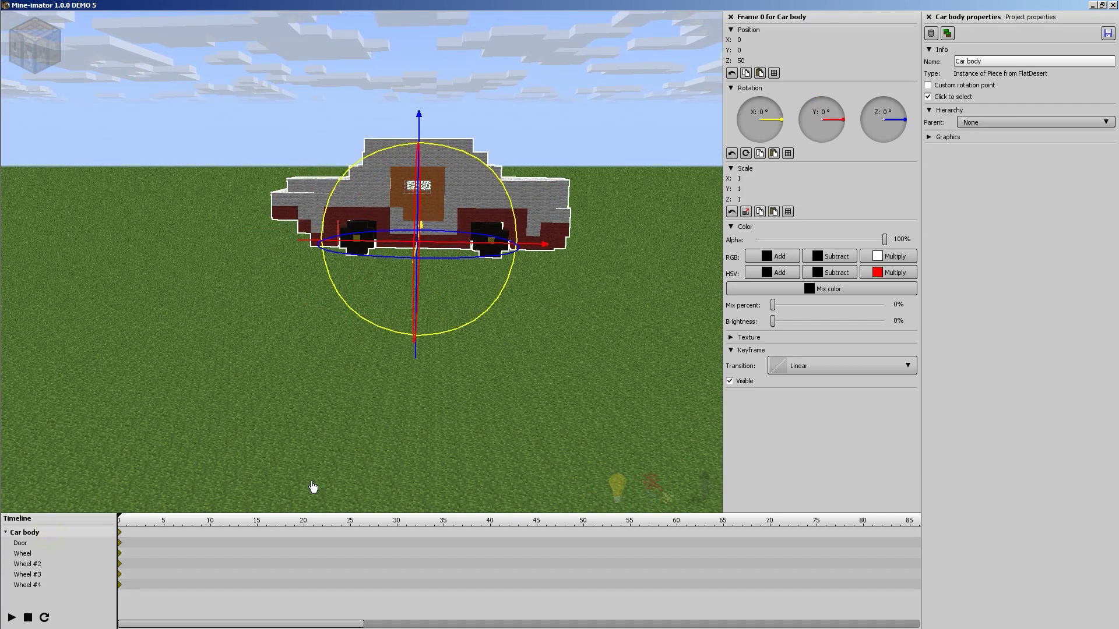
right_click(750, 58)
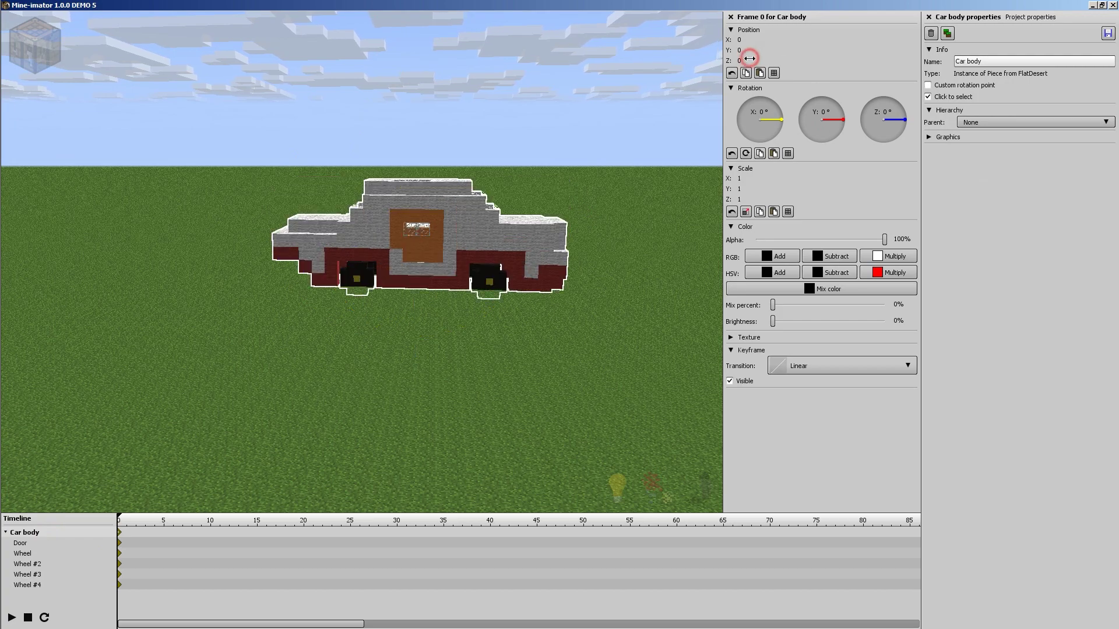
drag(555, 280, 555, 280)
scroll(368, 302, up, 5)
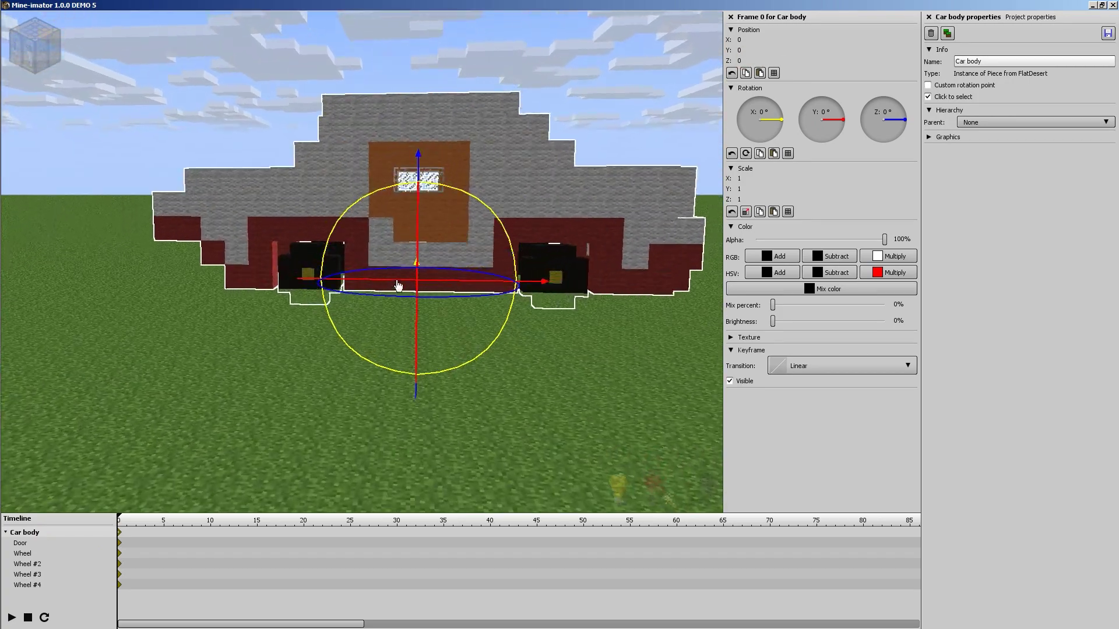
drag(420, 165, 424, 152)
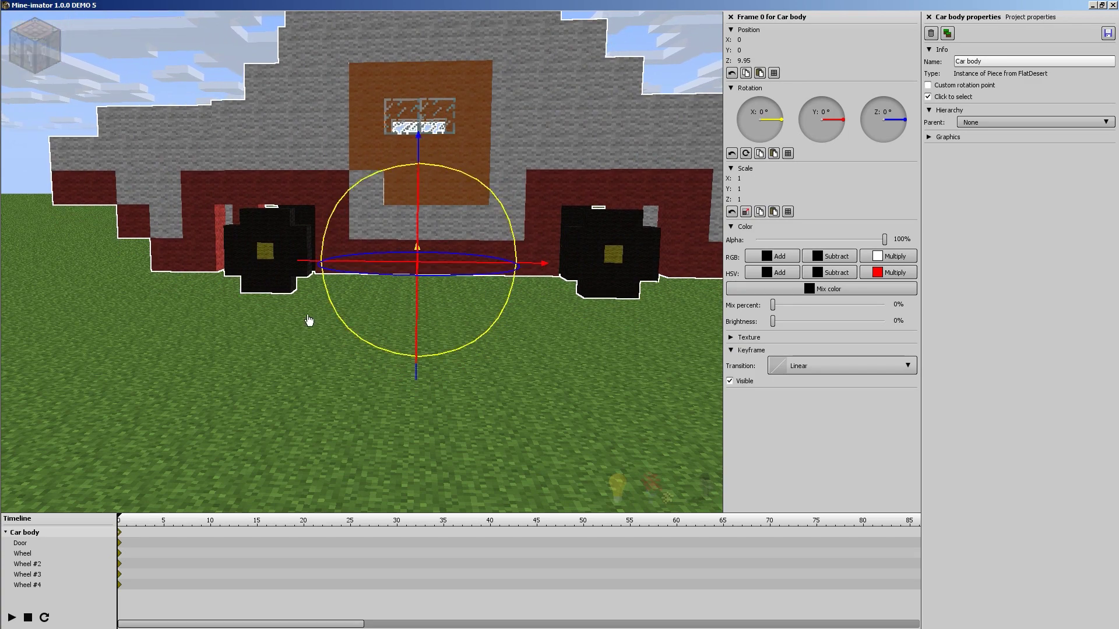
drag(281, 121, 357, 275)
scroll(396, 277, down, 5)
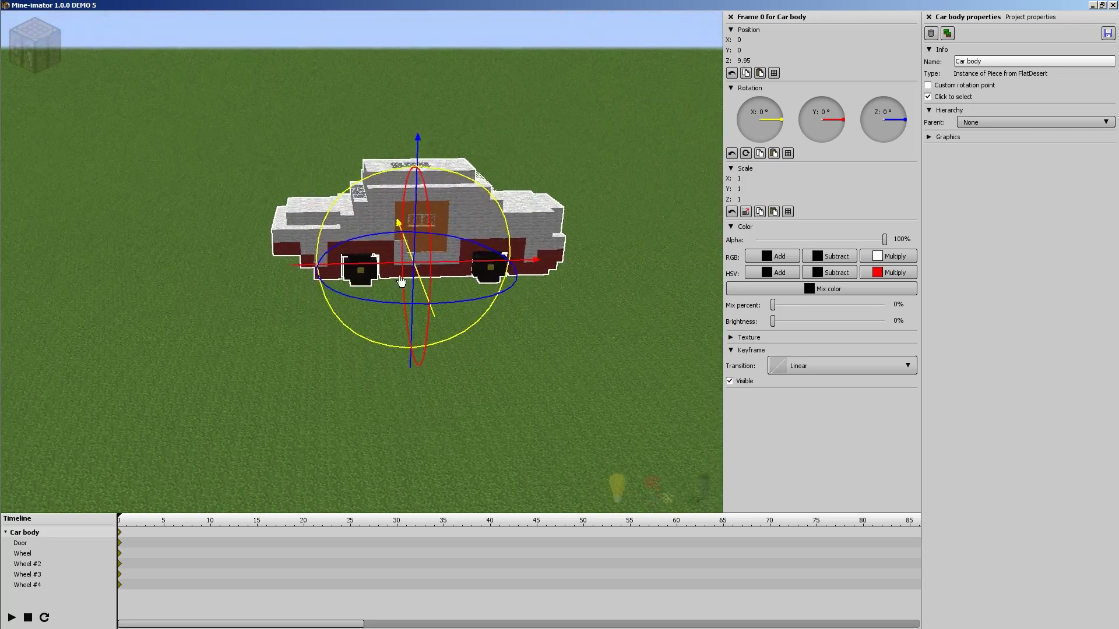
Select all four wheels together with their keyframes at frame 0 in the timeline
right_drag(583, 281, 574, 273)
right_drag(501, 262, 517, 276)
drag(603, 304, 599, 259)
right_drag(602, 300, 602, 299)
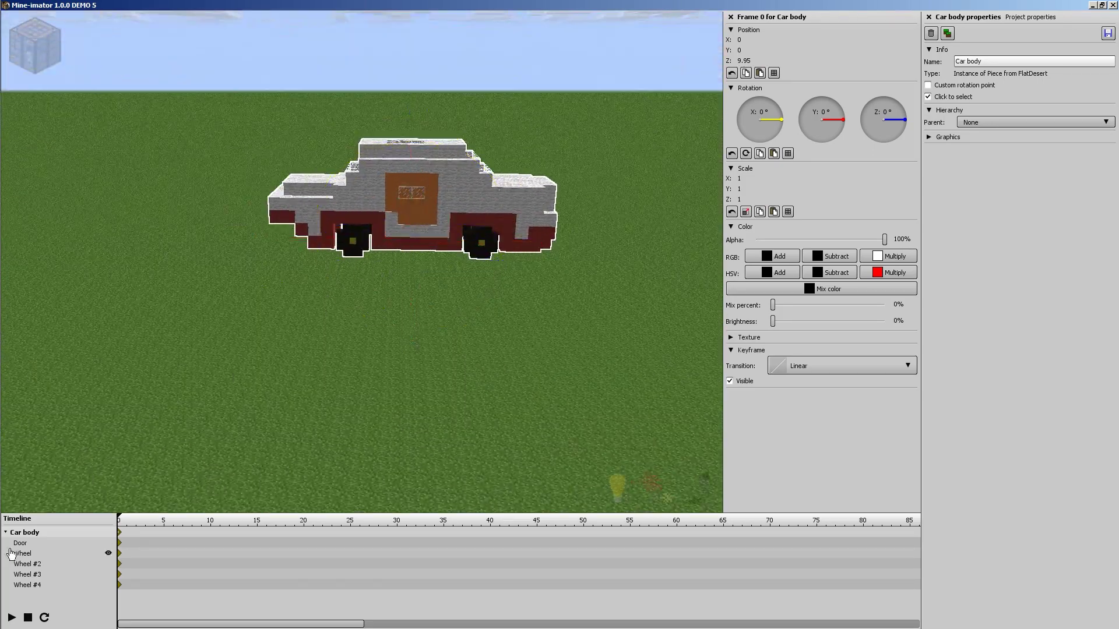
click(48, 554)
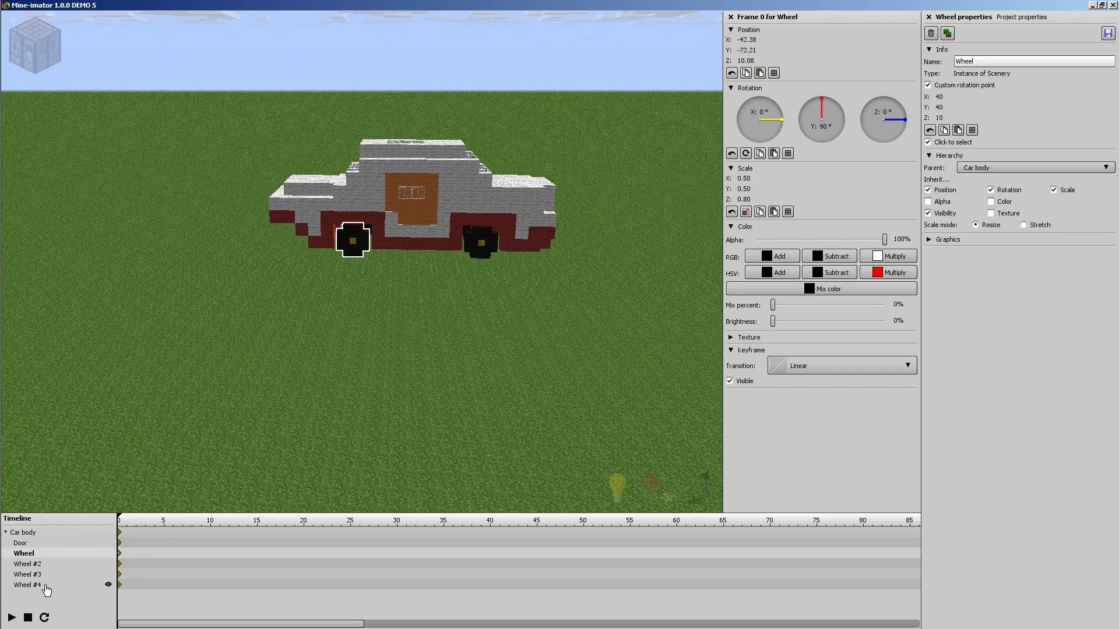
shift+click(45, 587)
click(49, 554)
drag(138, 555, 121, 594)
Move the timeline marker to frame 280 with the four wheels selected
mouse_move(133, 521)
mouse_down()
mouse_move(456, 527)
mouse_move(675, 549)
mouse_up()
scroll(668, 549, down, 3)
scroll(668, 549, down, 3)
scroll(464, 540, down, 2)
drag(530, 525, 561, 526)
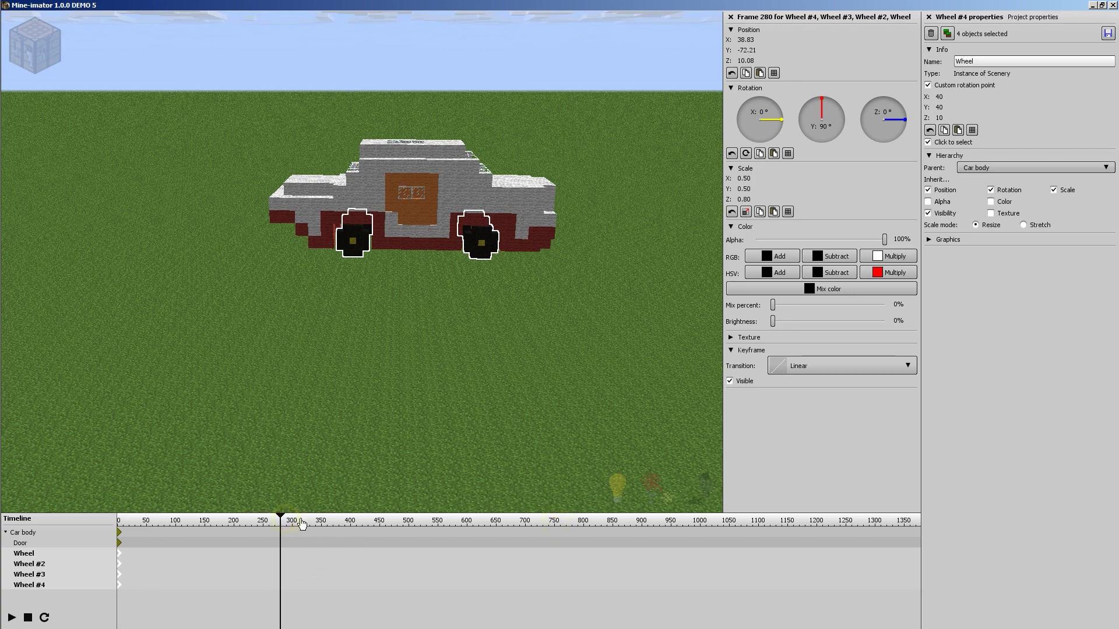
scroll(303, 523, up, 1)
scroll(425, 540, up, 1)
scroll(622, 536, up, 2)
scroll(622, 537, down, 3)
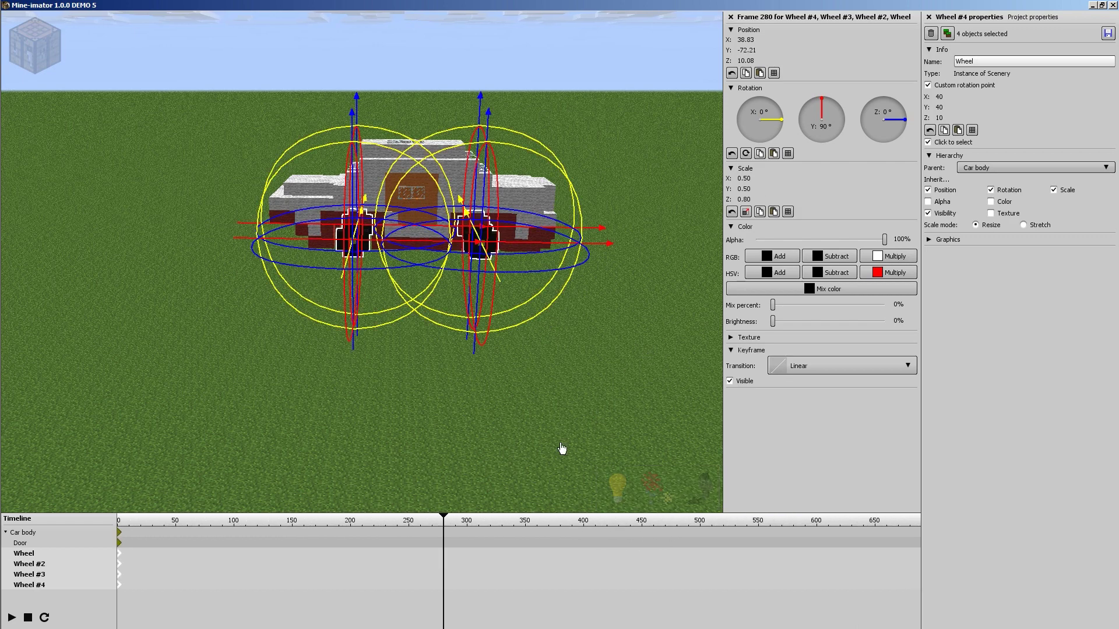
Reselect Wheel, Wheel #2, Wheel #3 and Wheel #4 by adding them one at a time to the selection
click(35, 555)
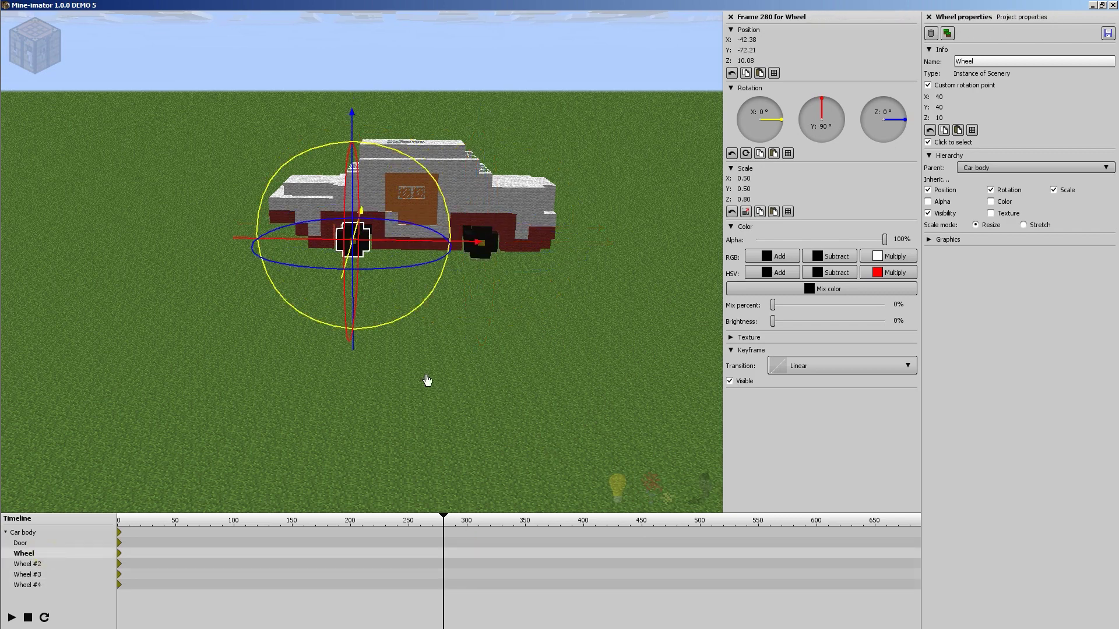
ctrl+click(46, 566)
ctrl+click(33, 576)
ctrl+click(30, 585)
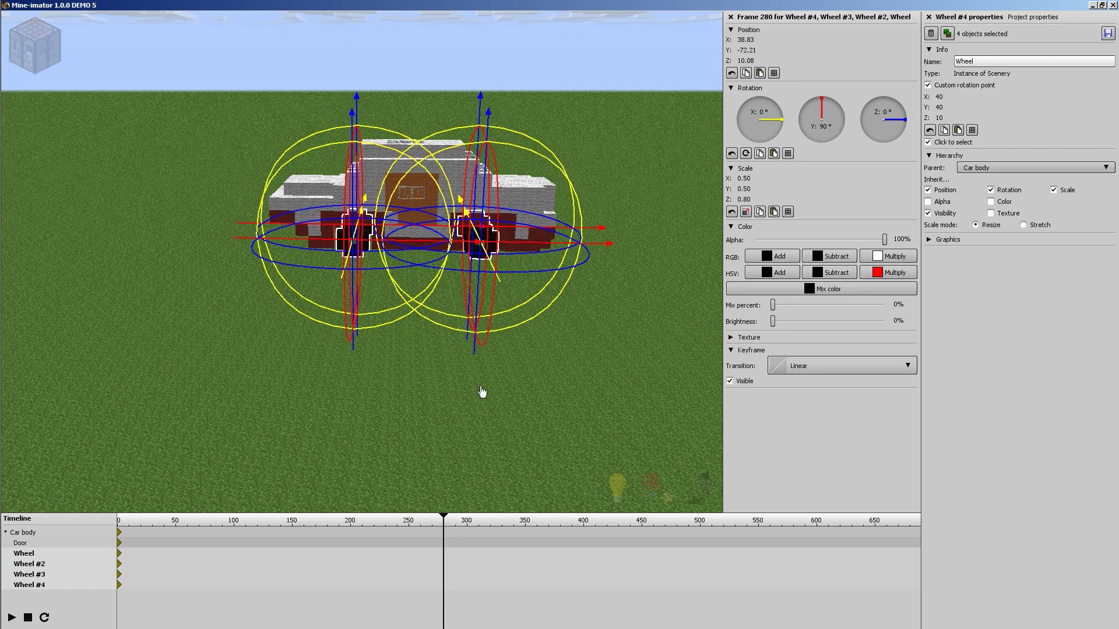
Select the wheels from Wheel through Wheel #4 again and place the timeline marker at frame 280
click(40, 555)
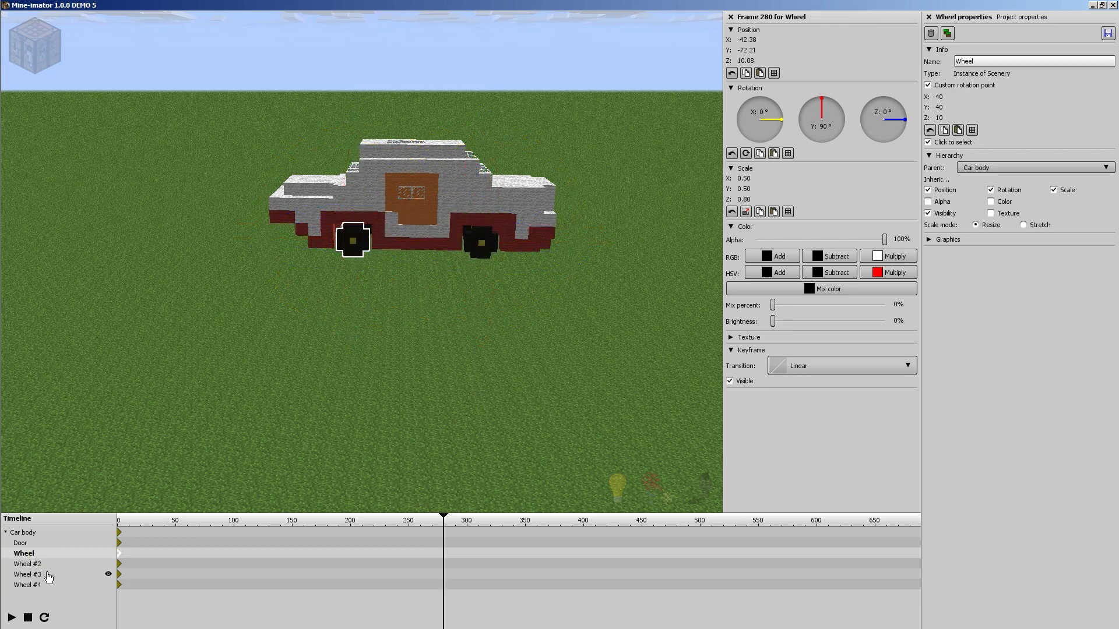
shift+click(36, 564)
shift+click(36, 575)
shift+click(44, 588)
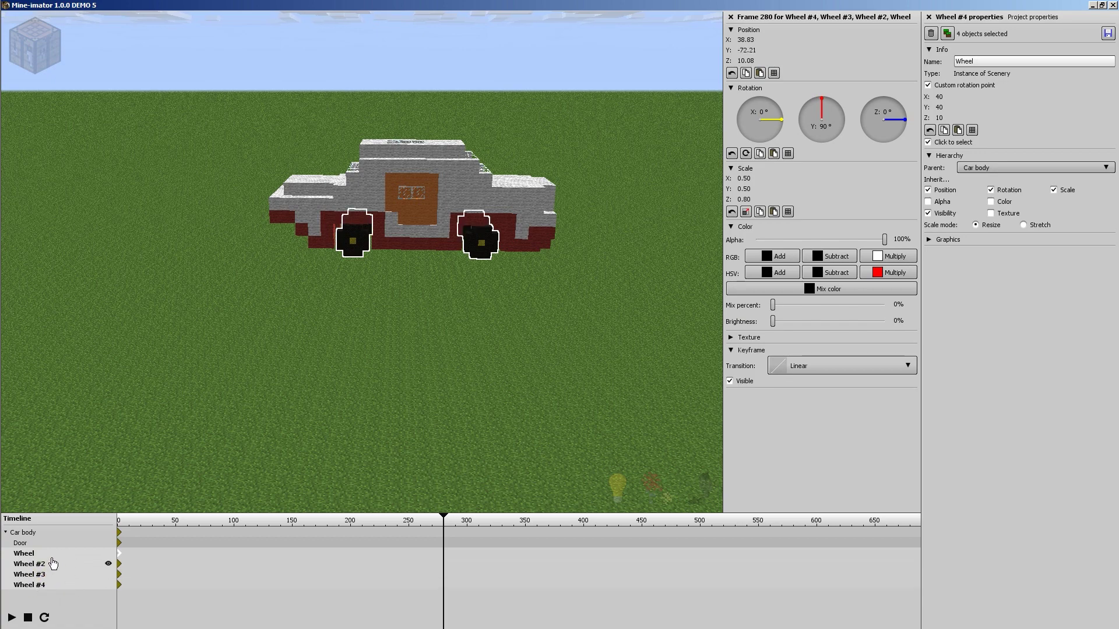
shift+click(120, 554)
shift+click(52, 553)
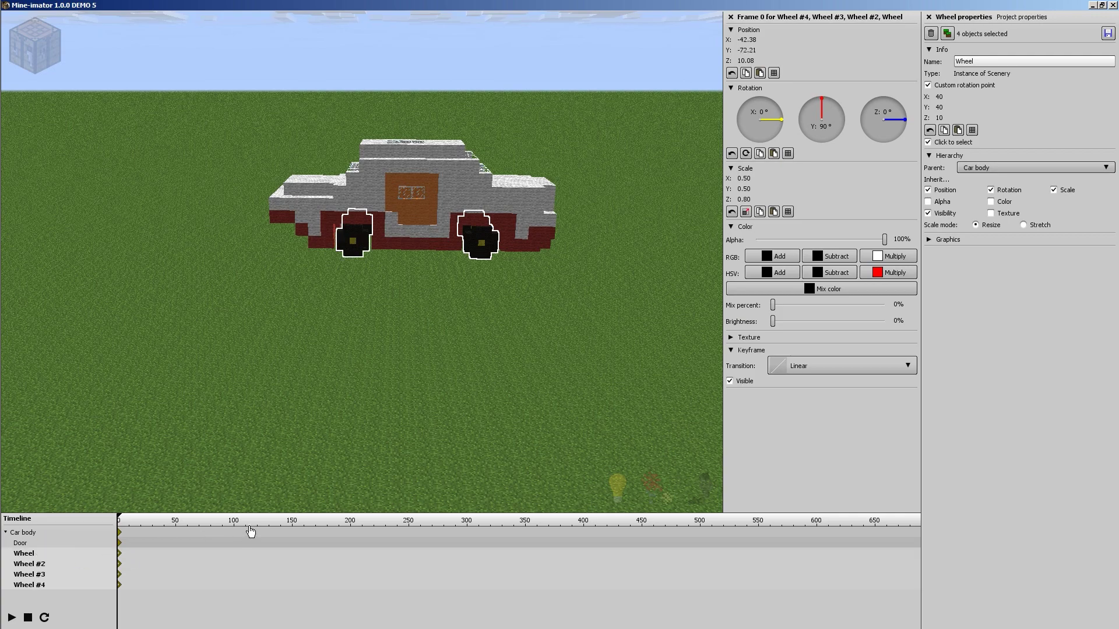
click(443, 520)
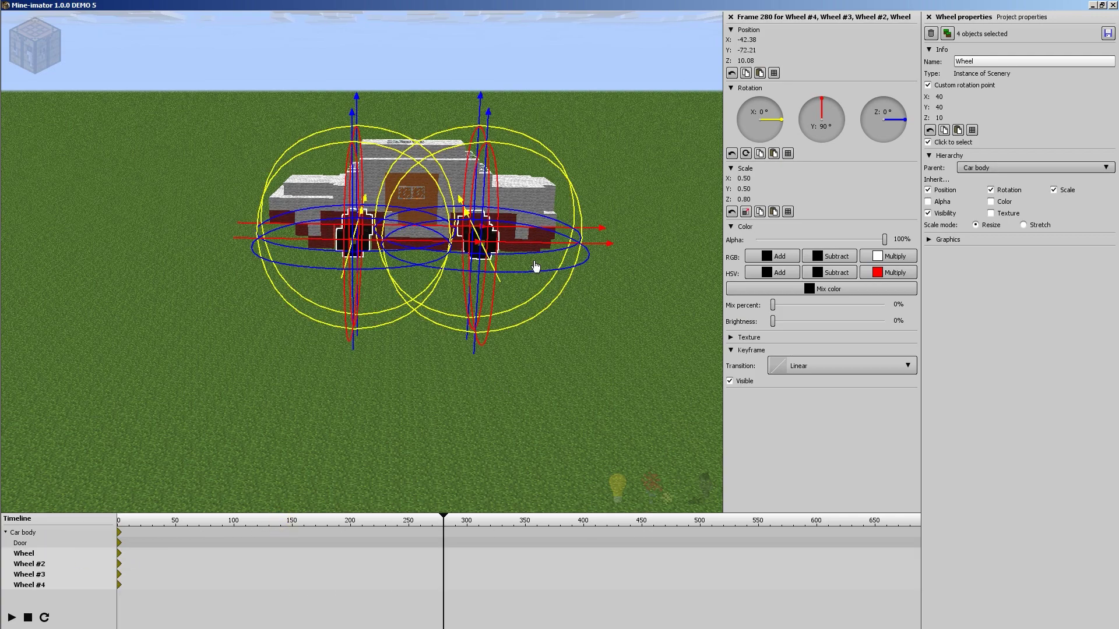
Set the X rotation of all four wheels to -1000° at frame 280 and return the timeline to frame 0
drag(599, 341, 598, 338)
scroll(358, 257, up, 5)
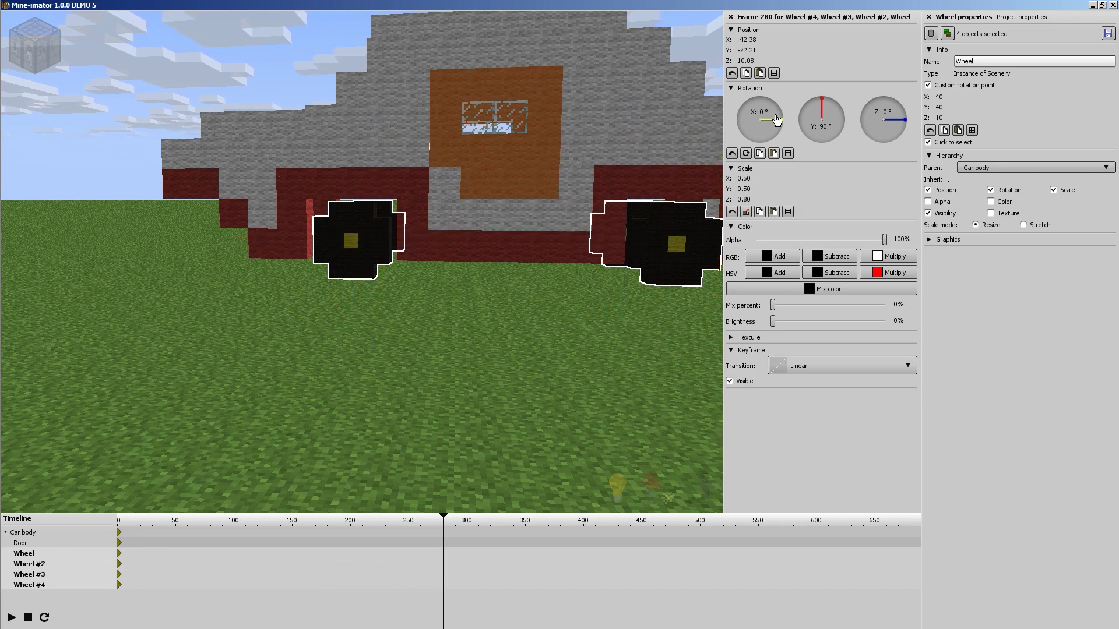
mouse_move(776, 119)
mouse_down()
mouse_move(745, 97)
mouse_move(770, 105)
mouse_move(778, 130)
mouse_up()
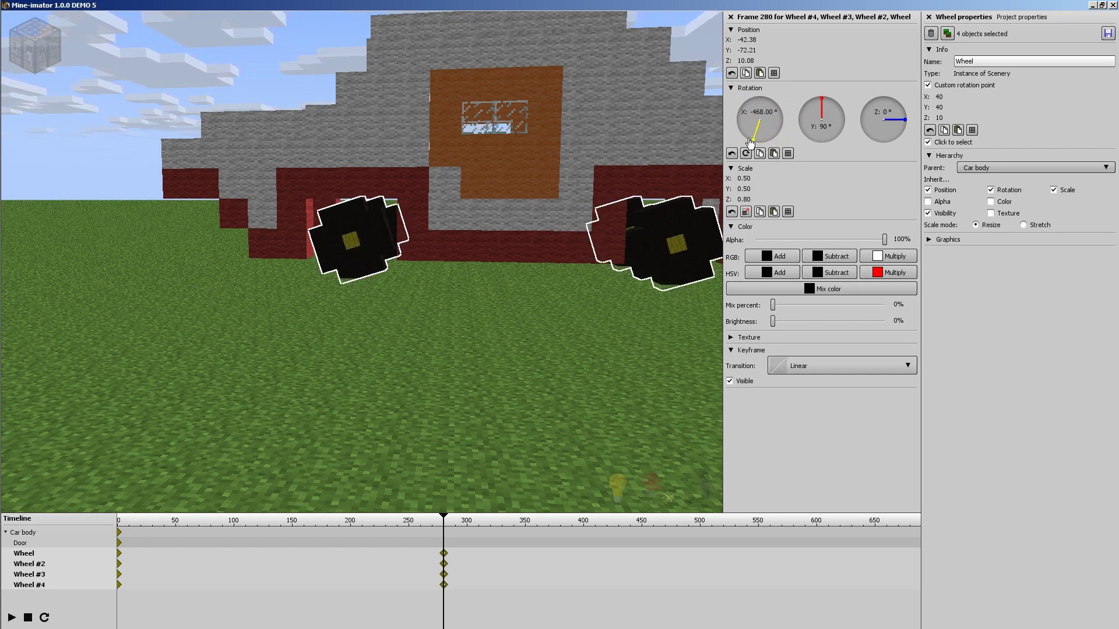
drag(744, 122, 769, 117)
right_click(766, 127)
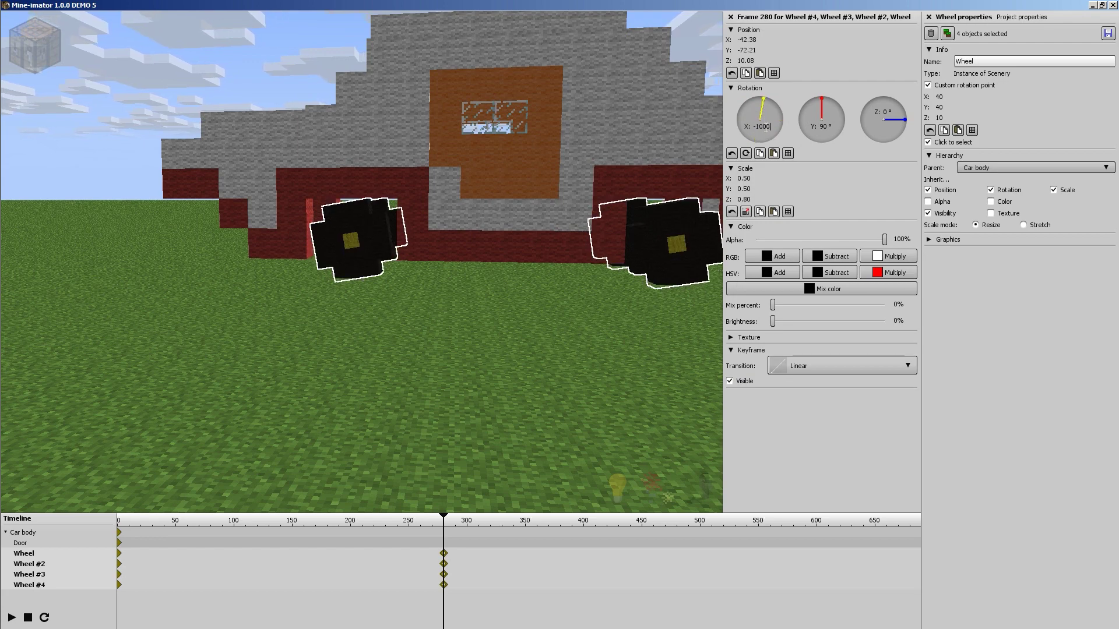
drag(263, 520, 115, 529)
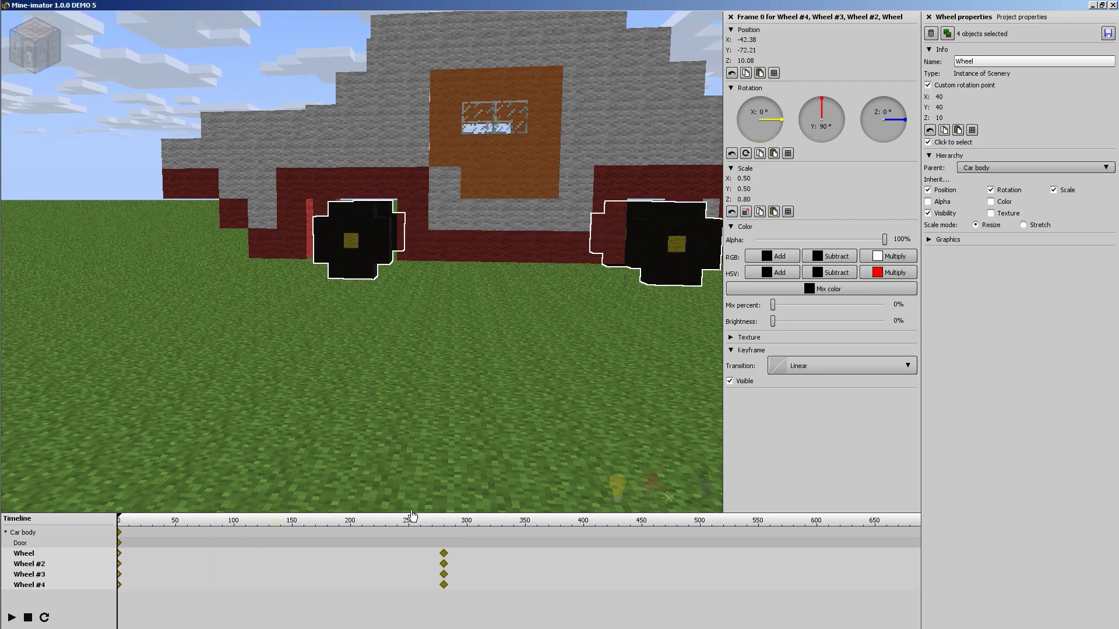
Set the X rotation of all four wheels to -5000° at frame 280 and play the animation from frame 0
key(space)
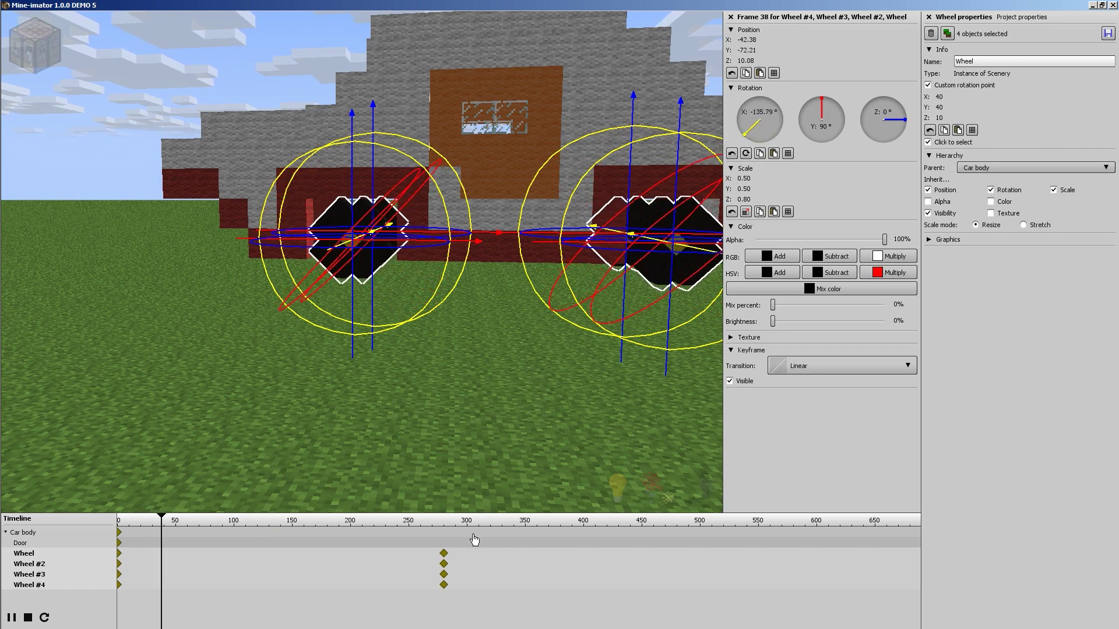
key(space)
click(444, 524)
drag(467, 549, 430, 597)
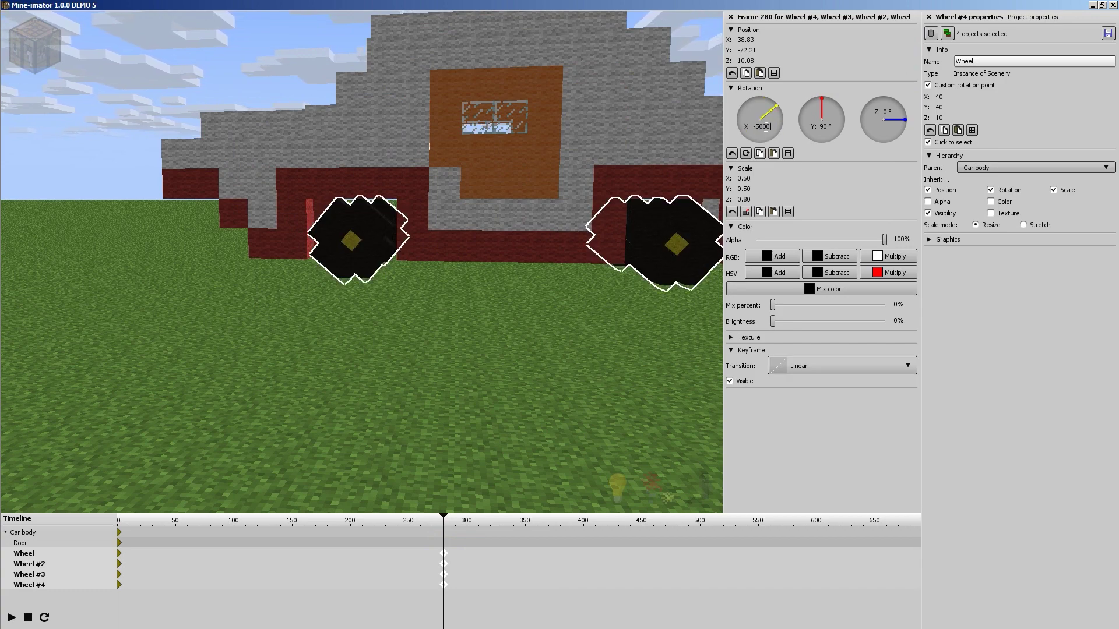
key(Return)
click(120, 520)
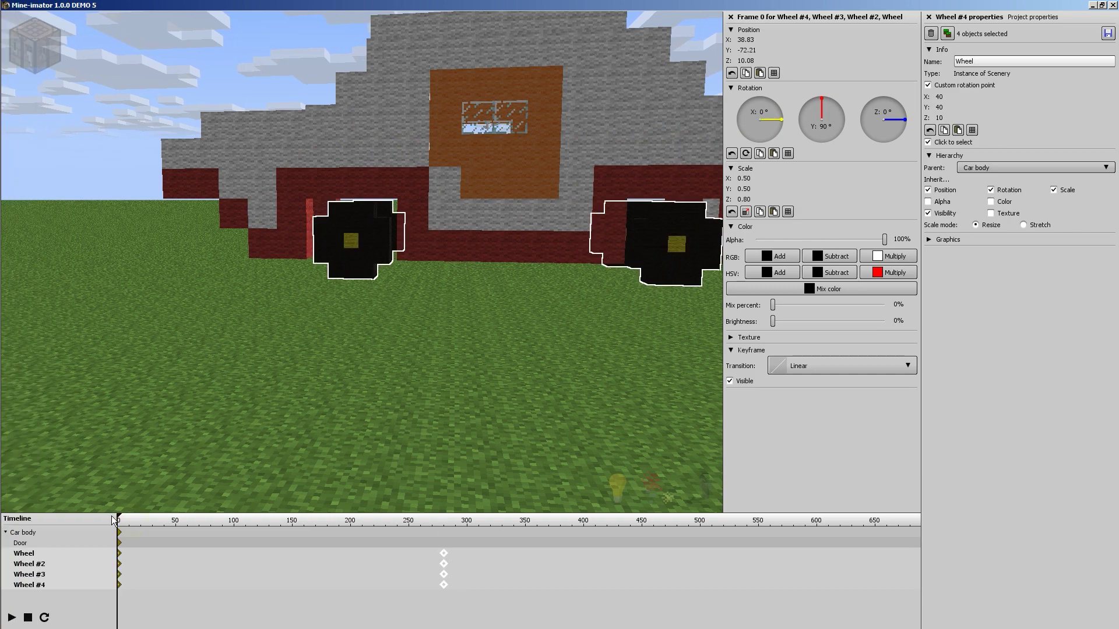
key(space)
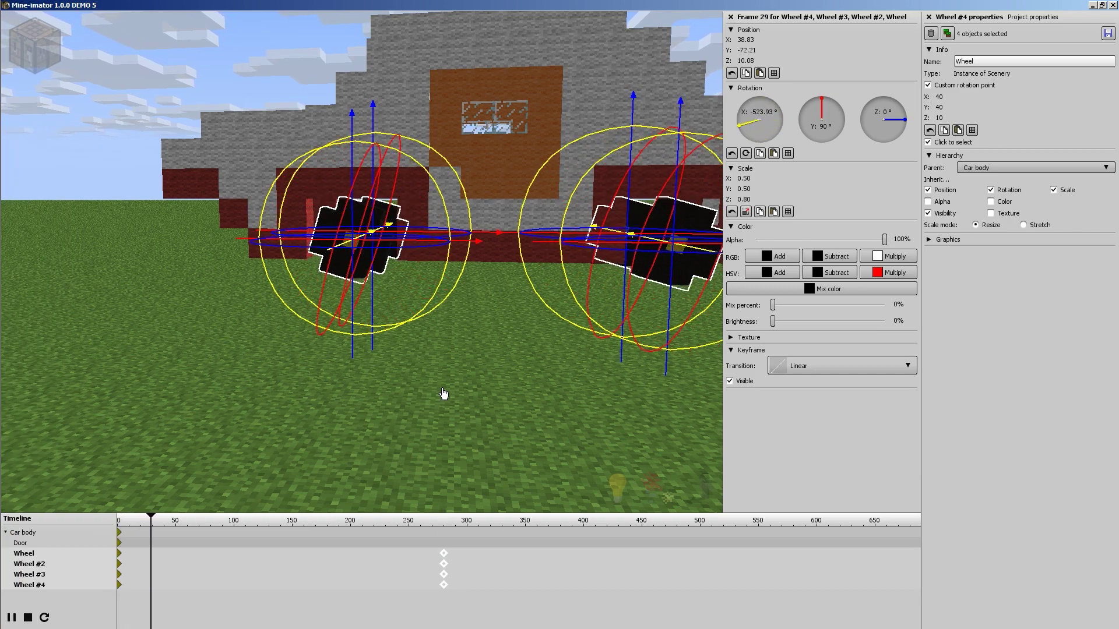
Make the four wheels' negative X rotation at frame 280 larger and replay the animation from frame 0
click(444, 522)
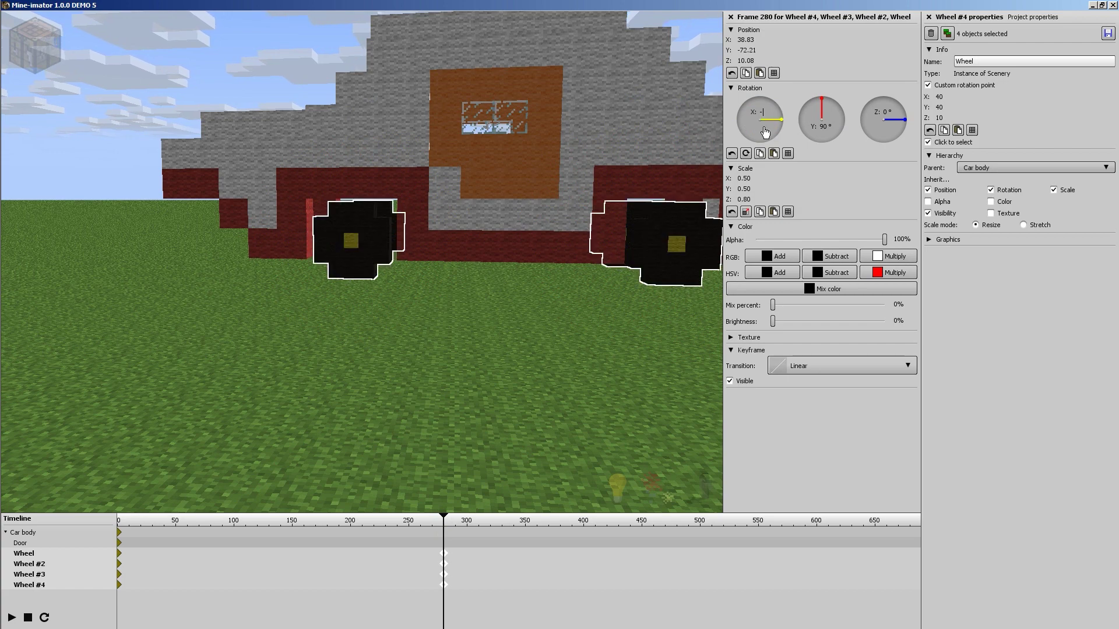
key(Return)
drag(168, 521, 118, 522)
key(space)
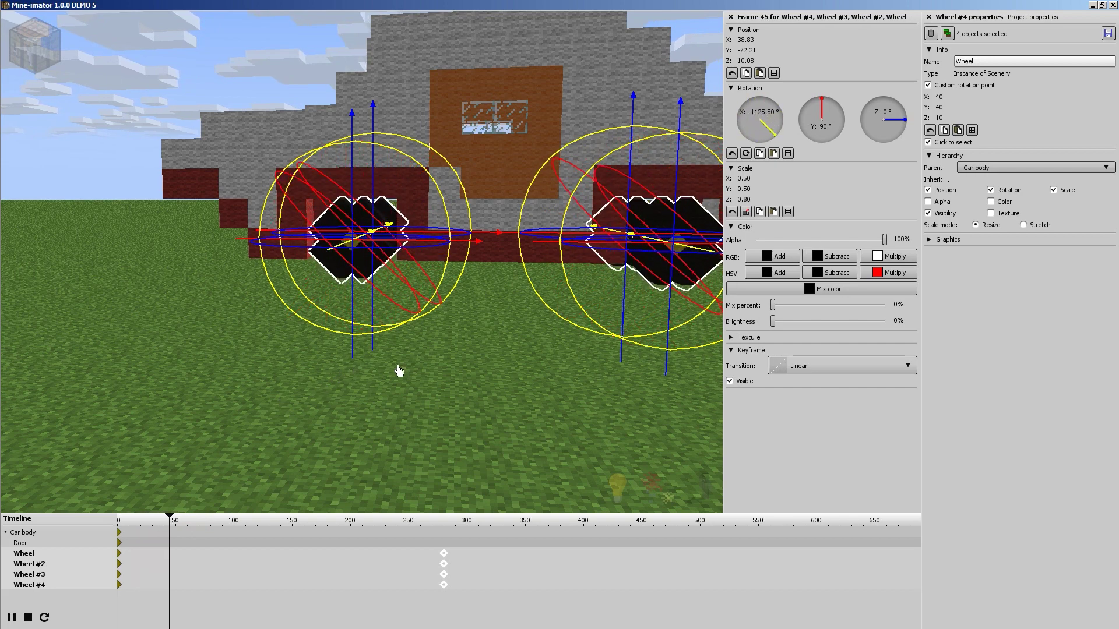
Select Car body in the timeline with the marker placed exactly at frame 280
click(446, 533)
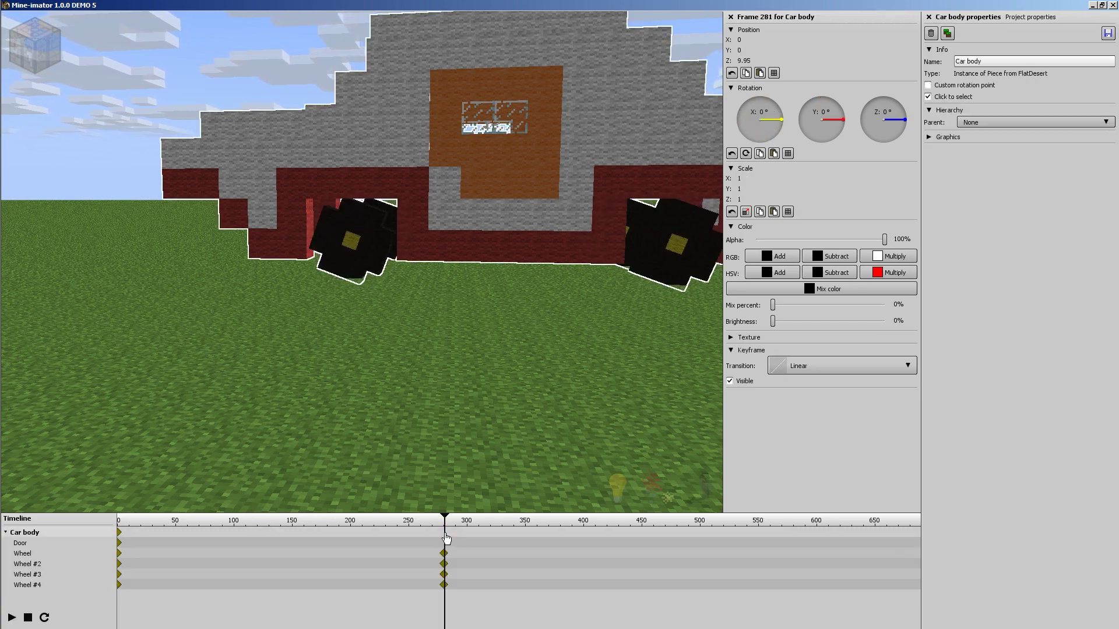
drag(445, 536, 641, 536)
scroll(443, 536, up, 4)
click(640, 536)
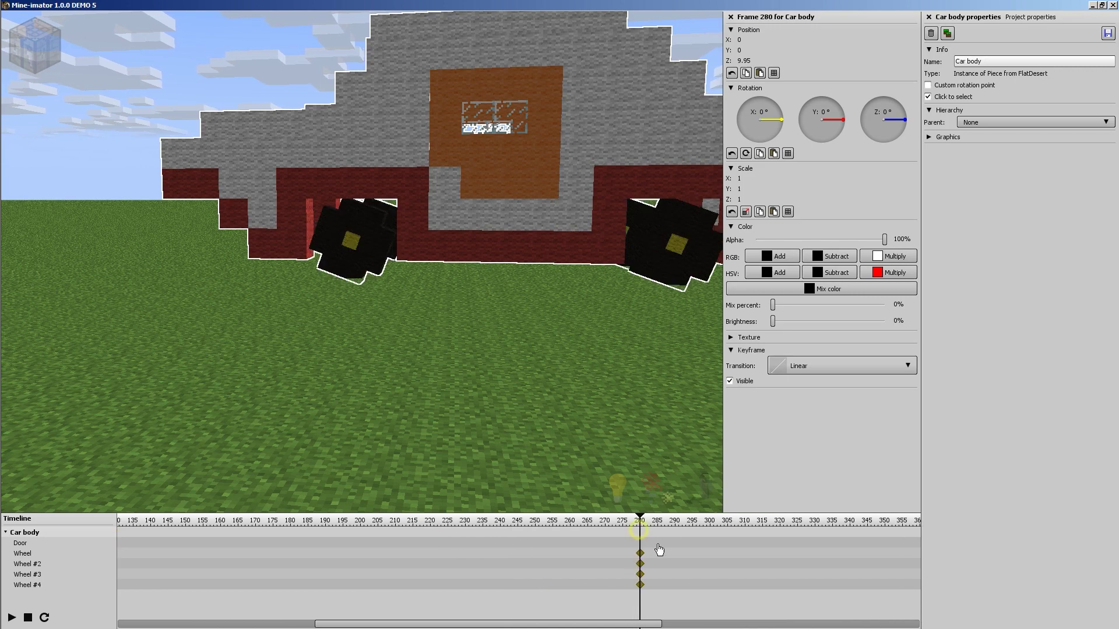
scroll(577, 548, up, 3)
click(543, 531)
Set the Car body's Y position to -2000 at frame 280
scroll(502, 398, down, 7)
drag(323, 295, 324, 312)
scroll(323, 295, down, 10)
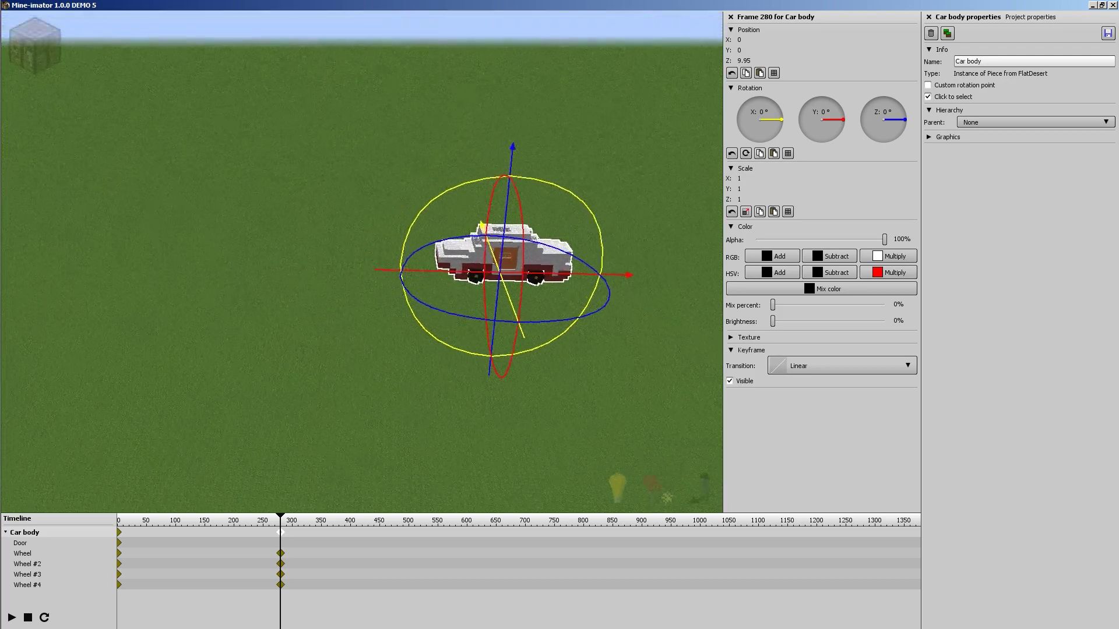
mouse_move(368, 267)
mouse_down()
mouse_move(350, 265)
mouse_move(335, 291)
mouse_move(384, 267)
mouse_up()
scroll(382, 286, down, 7)
scroll(349, 297, up, 6)
drag(515, 284, 96, 256)
drag(416, 233, 396, 228)
drag(398, 275, 267, 254)
click(752, 50)
text(-2000)
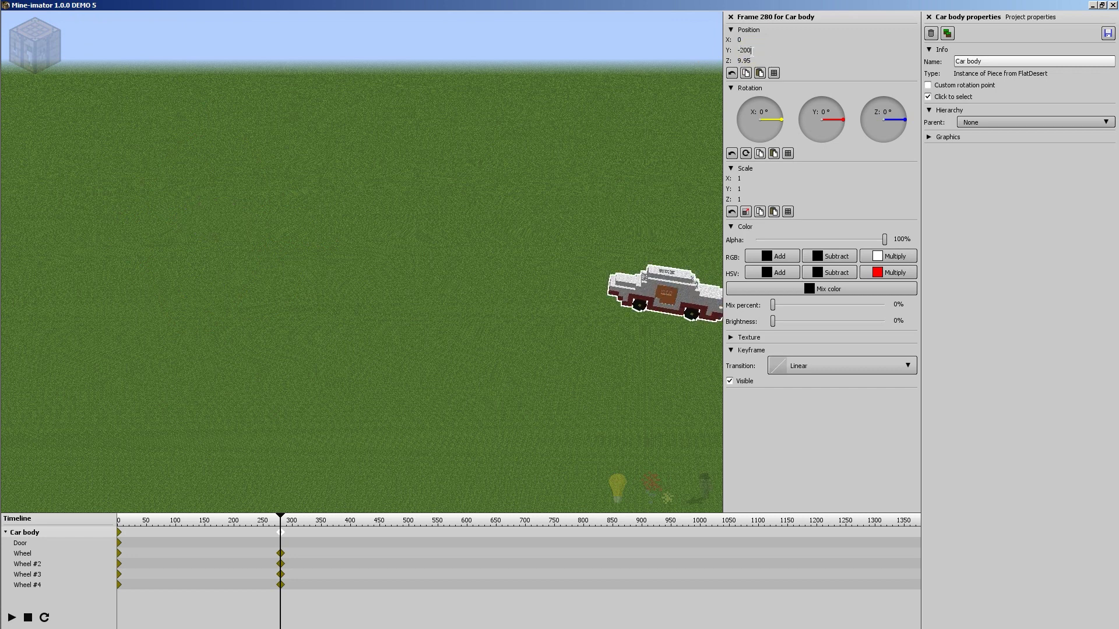
key(Return)
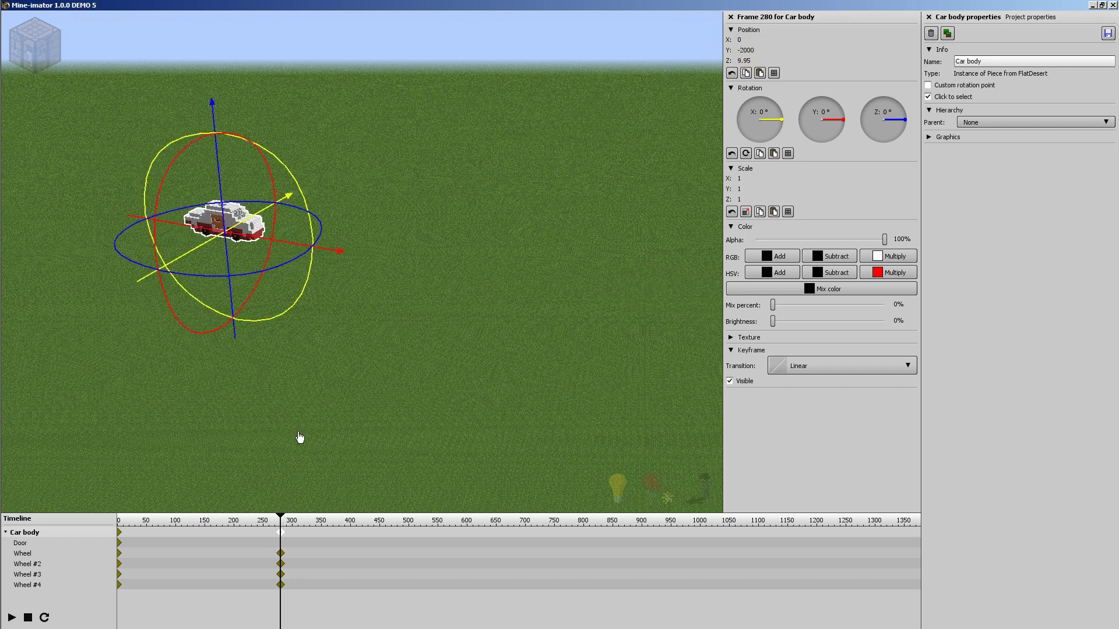
Play the driving animation from frame 0 and examine the moving car and its wheels up close
drag(214, 520, 93, 524)
key(space)
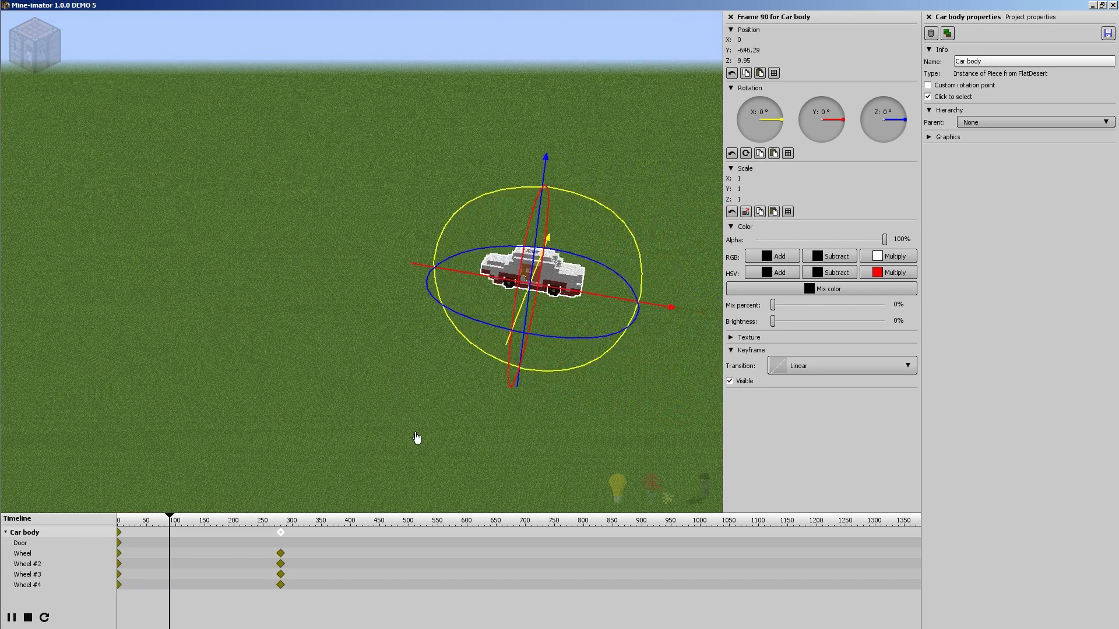
scroll(333, 352, up, 2)
scroll(334, 353, down, 1)
drag(309, 354, 307, 344)
right_drag(350, 278, 343, 276)
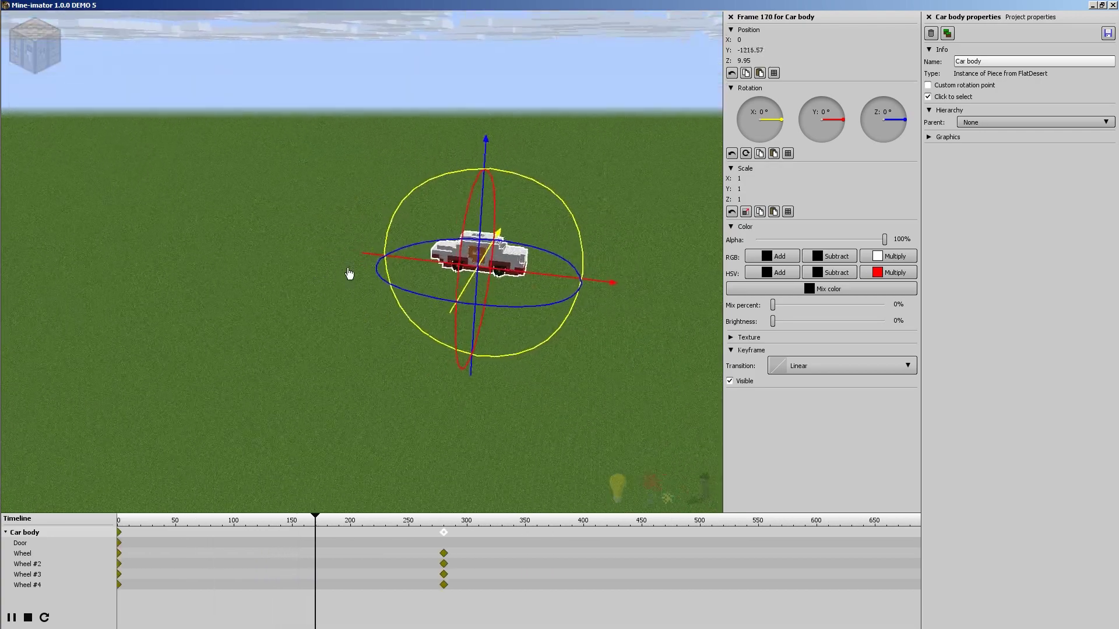
mouse_move(287, 280)
right_down()
mouse_move(295, 292)
mouse_move(300, 278)
right_up()
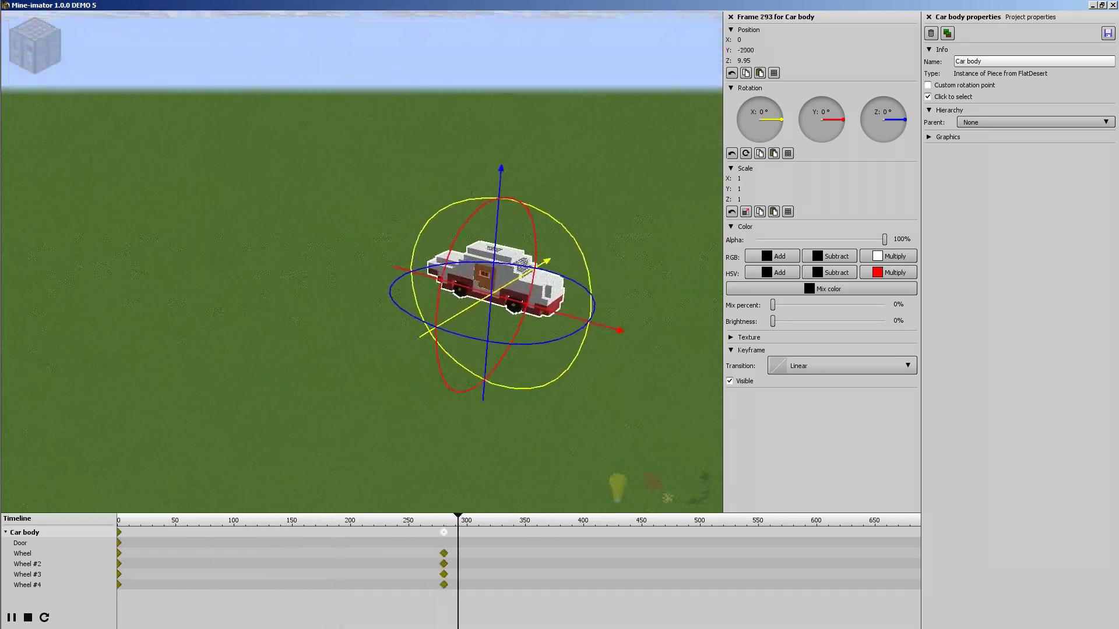
key(w)
key(space)
Create a camera and select it in the timeline at frame 0
click(36, 45)
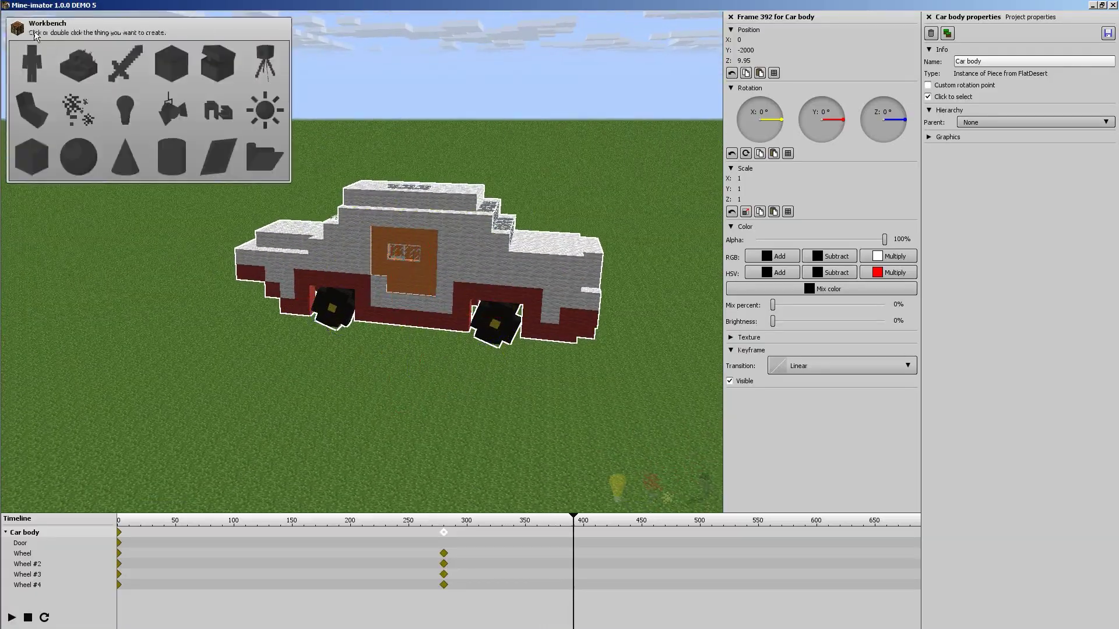
click(259, 68)
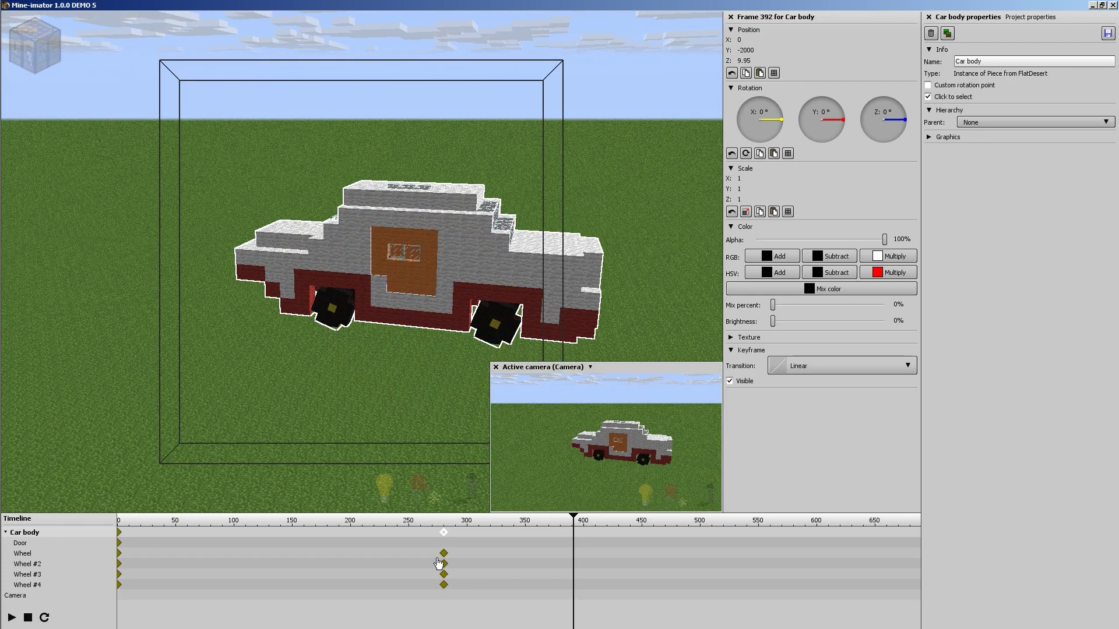
click(151, 598)
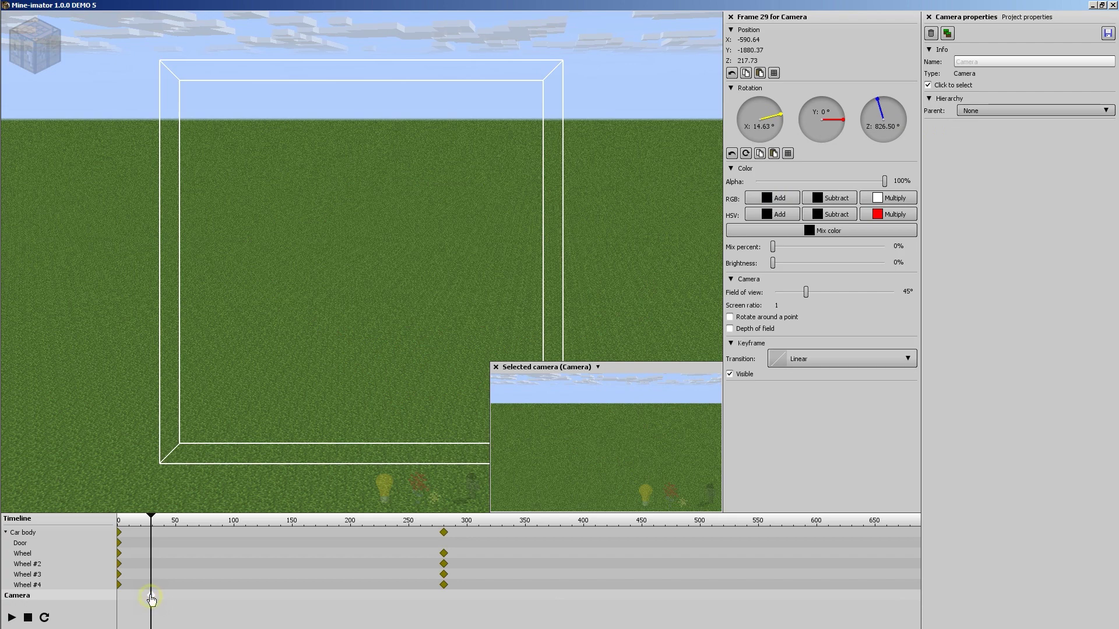
drag(151, 598, 98, 606)
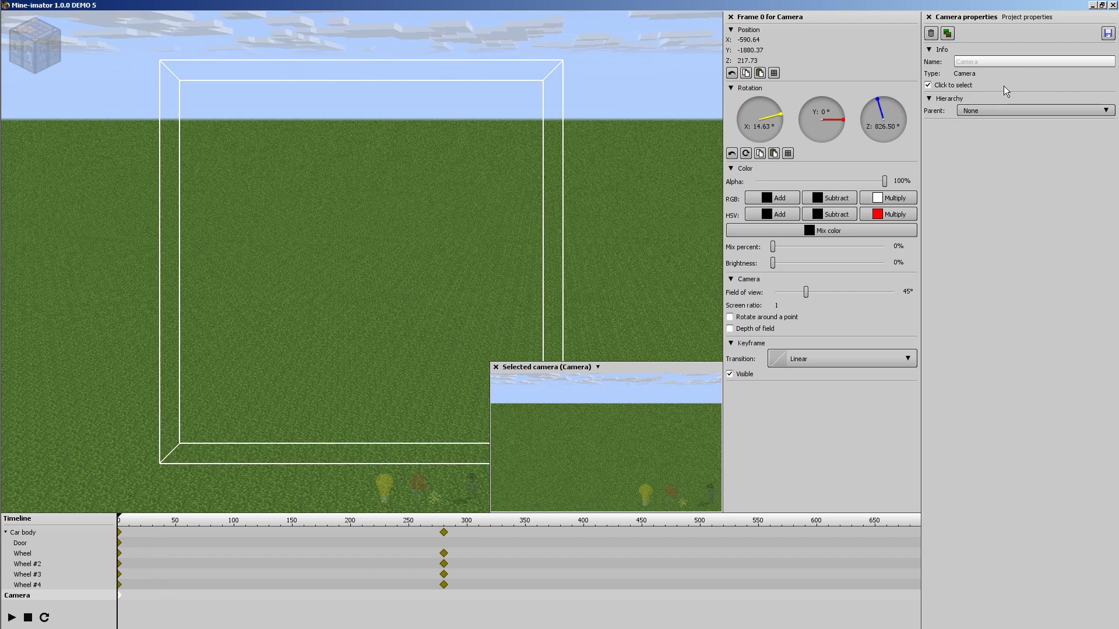
Parent the camera to Car body and reset its X, Y and Z position to 0
click(991, 105)
click(993, 136)
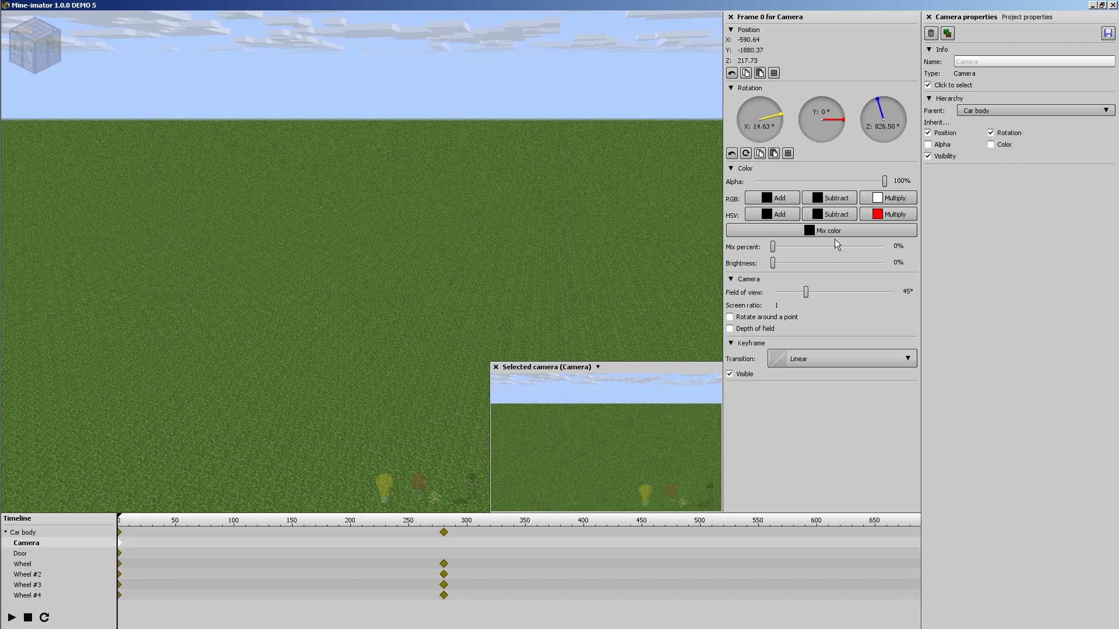
right_click(751, 63)
right_click(750, 51)
right_click(747, 41)
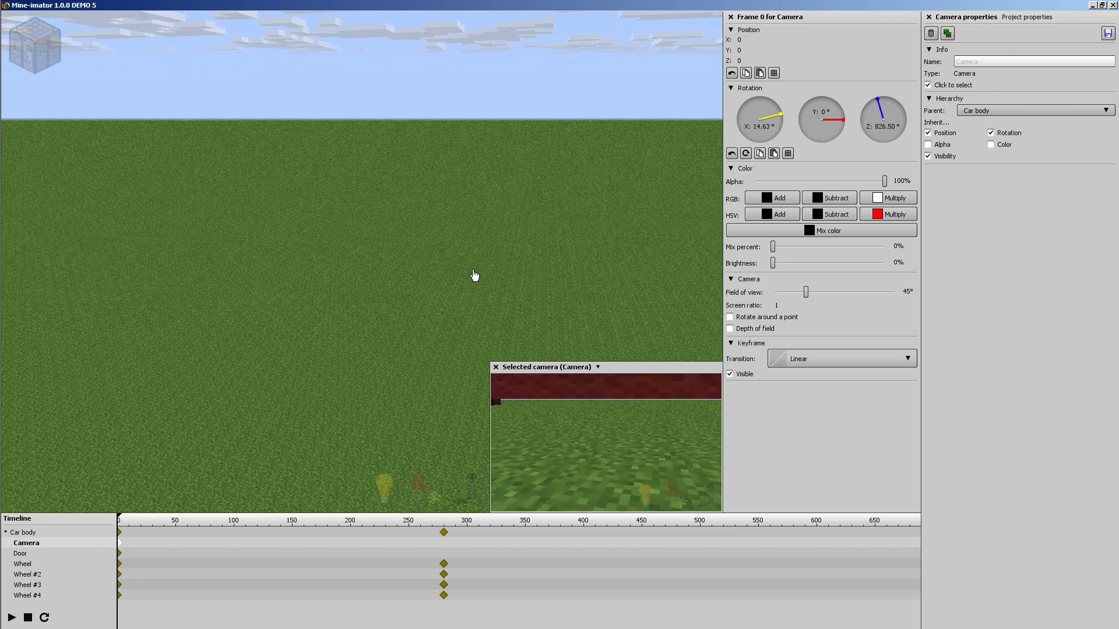
Raise the camera to about Z 73 and move it out beside the car to about X -277
right_drag(472, 272, 401, 217)
key(w)
drag(402, 216, 402, 125)
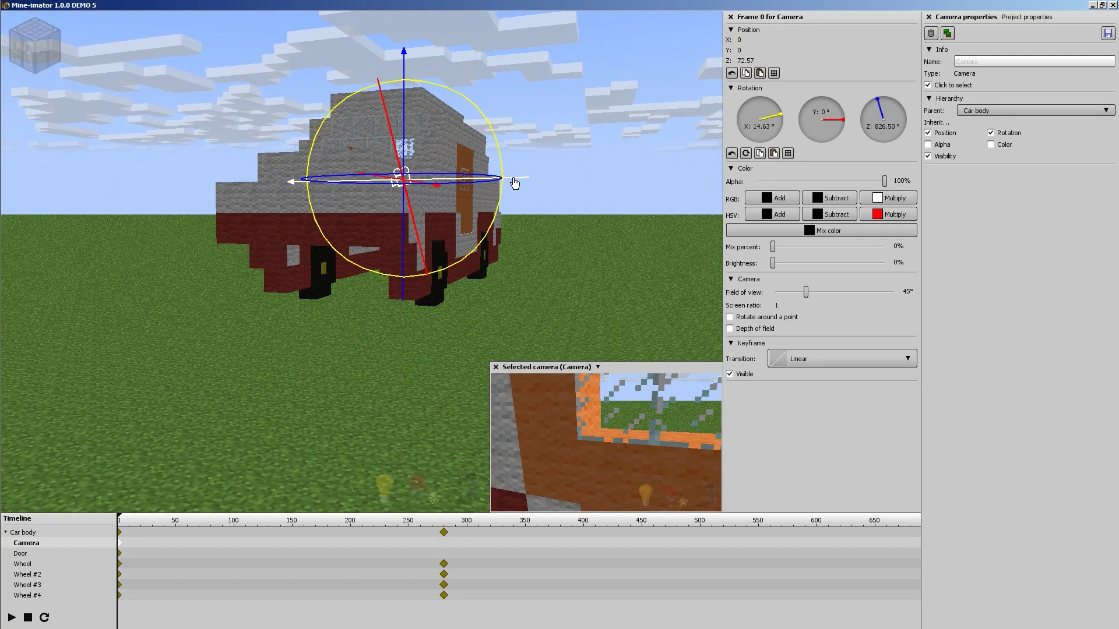
drag(512, 179, 722, 189)
key(s)
right_drag(404, 166, 336, 237)
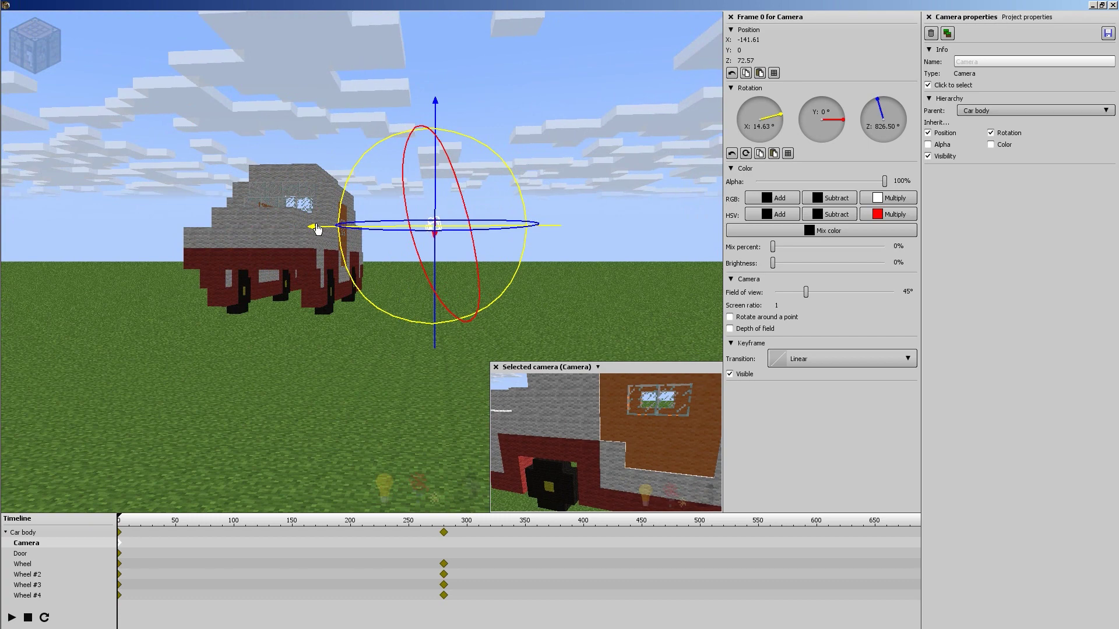
drag(360, 236, 537, 266)
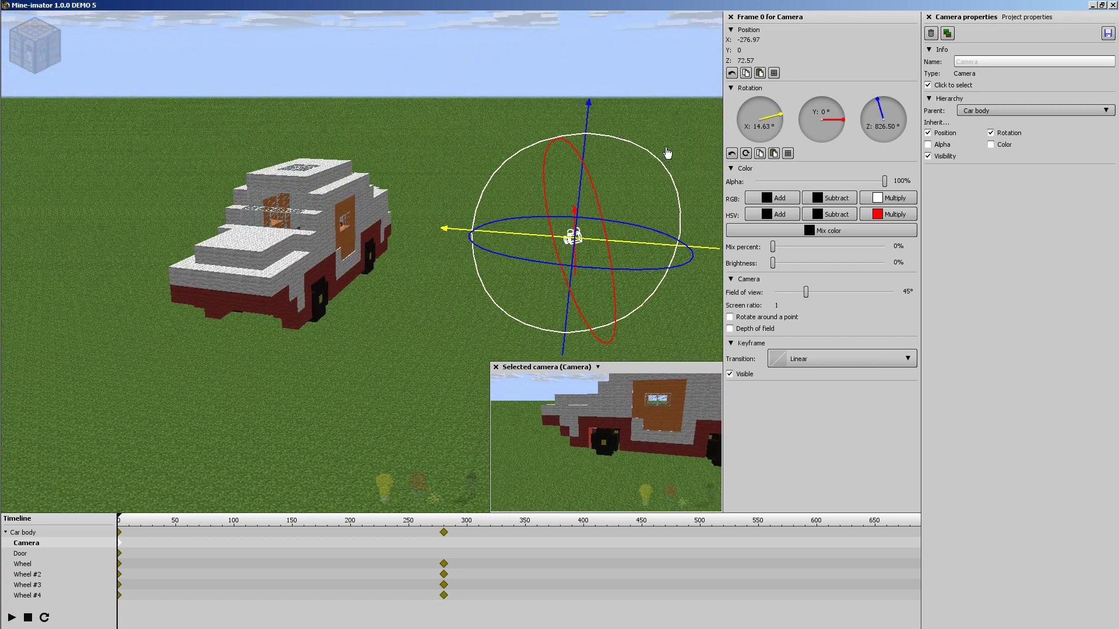
Aim the camera at the side of the car, with about 7° X rotation and 815° Z rotation
right_drag(655, 403, 720, 356)
right_drag(606, 443, 596, 450)
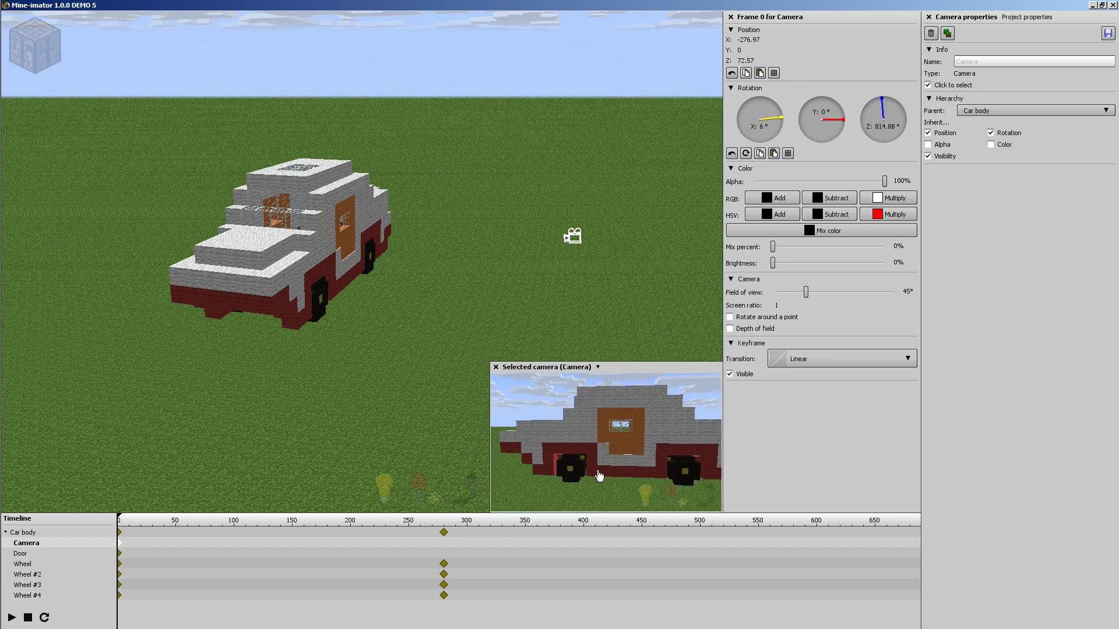
right_drag(582, 468, 582, 468)
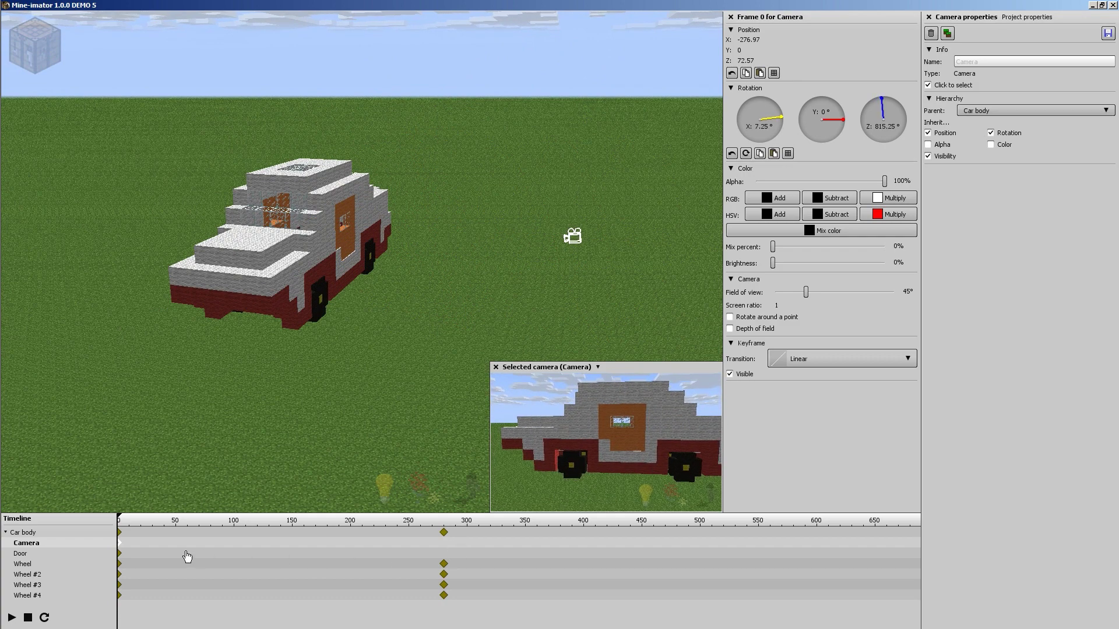
Enlarge the camera preview and play the animation from frame 0 to check how the camera follows the car
key(space)
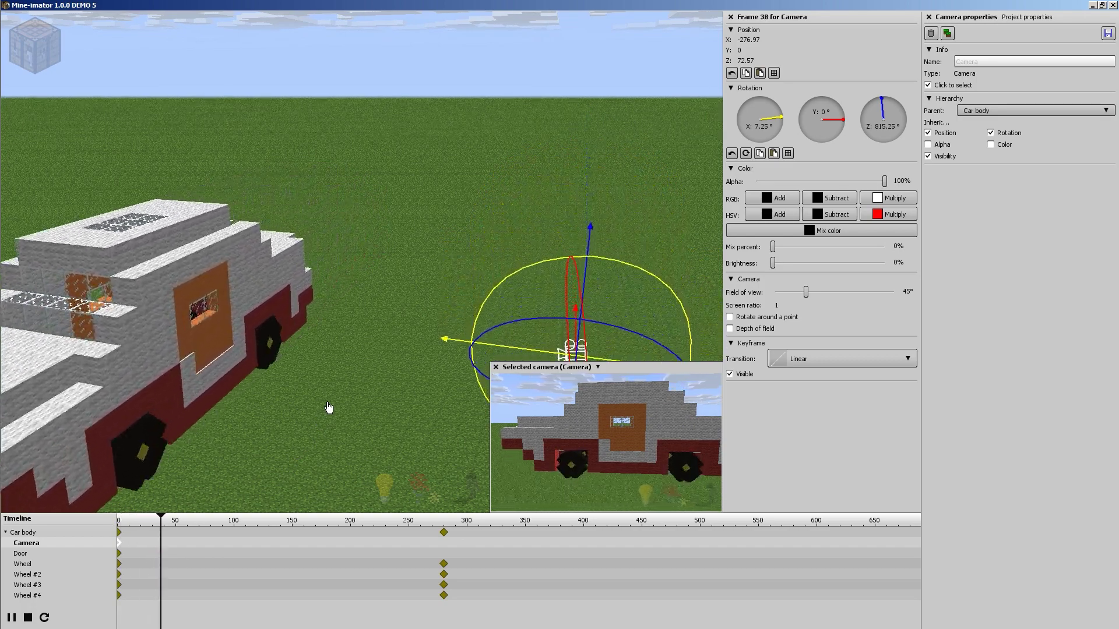
key(space)
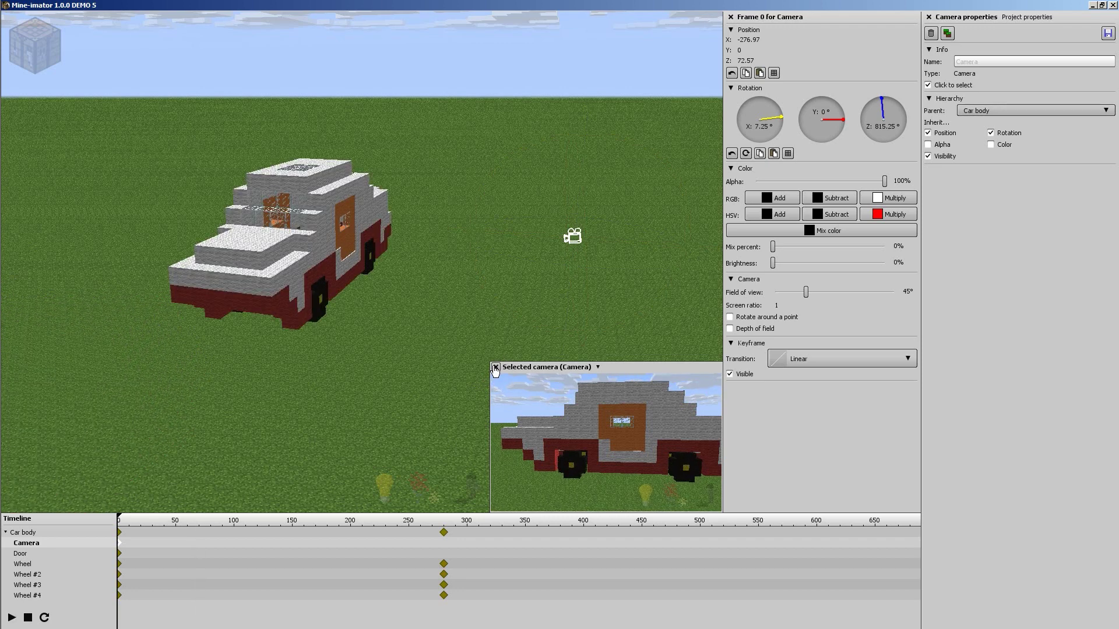
drag(487, 360, 86, 99)
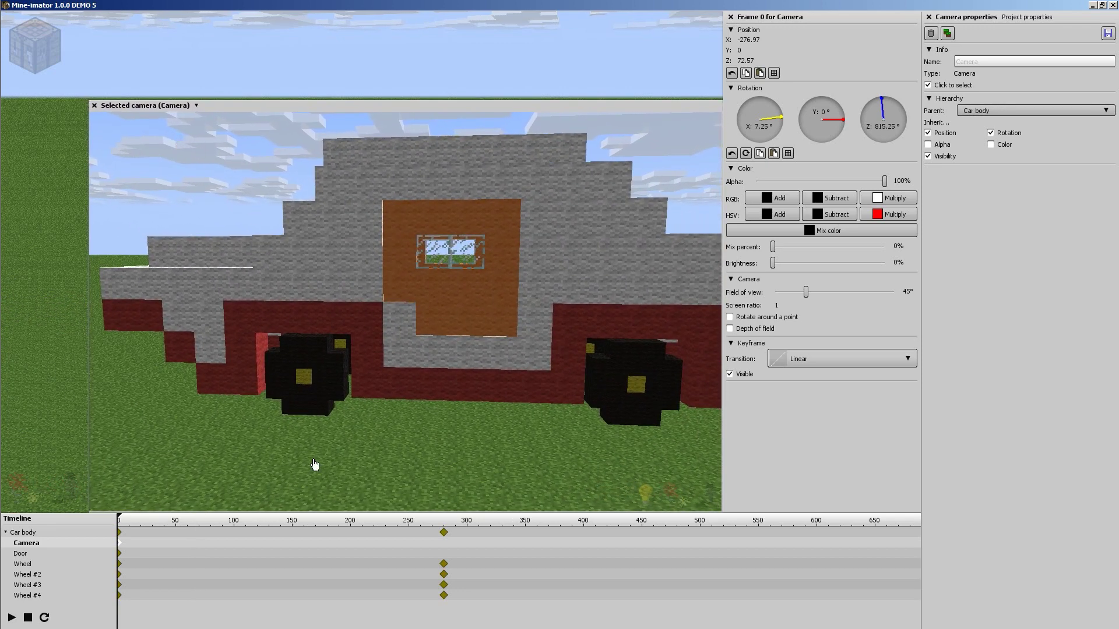
click(124, 521)
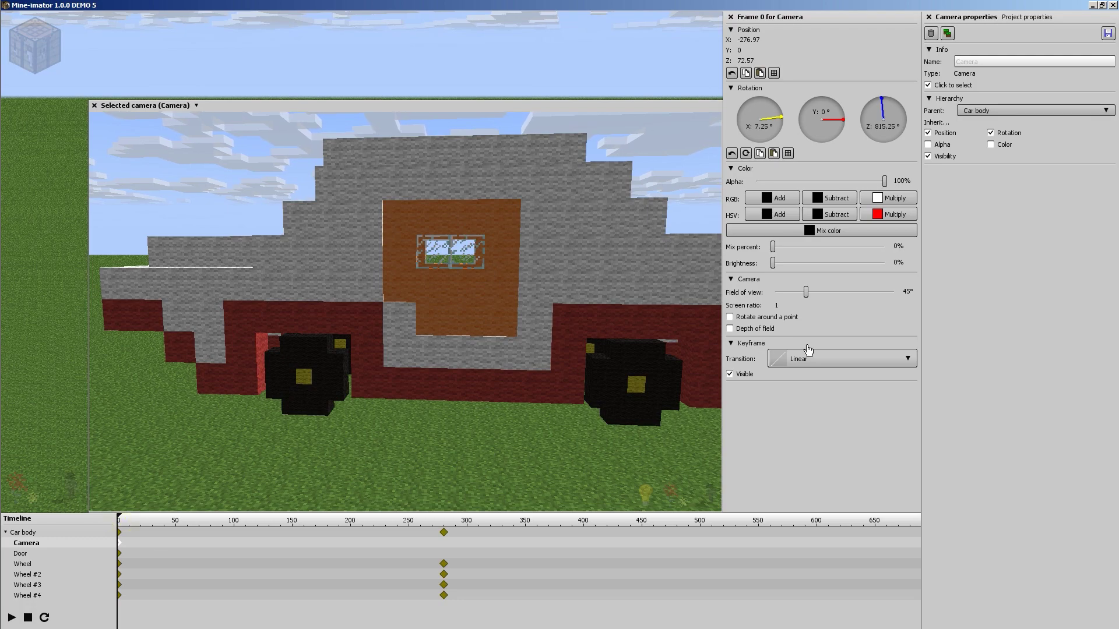
key(space)
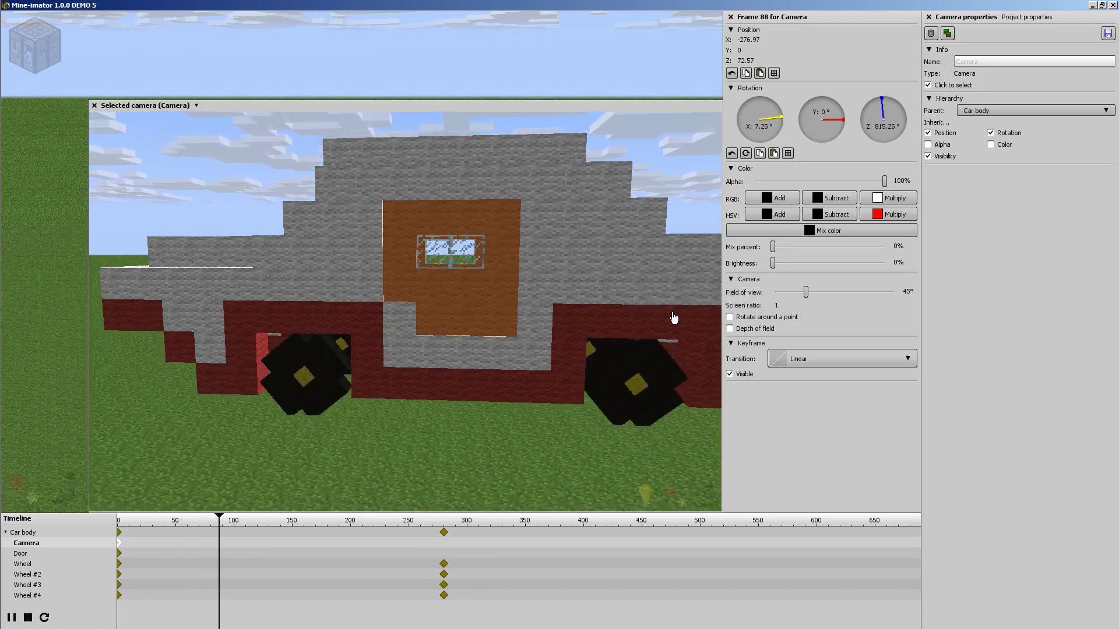
Keyframe the camera at frame 280 at about X -273, Y 164, Z 160, rotated about 23° in X and 846° in Z, and play from frame 0
click(448, 610)
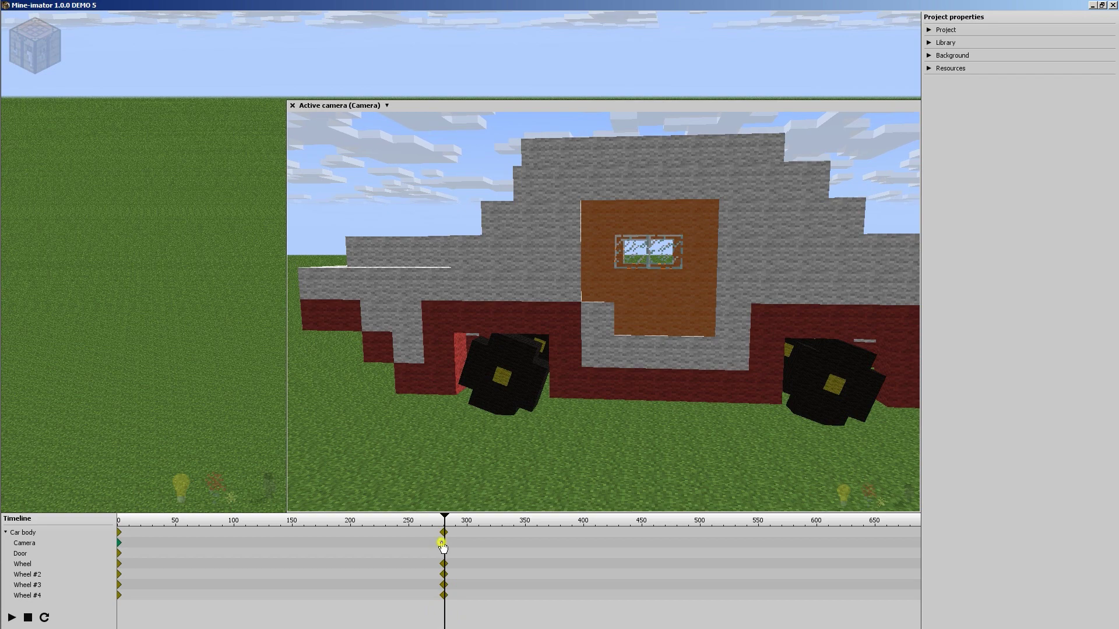
click(443, 543)
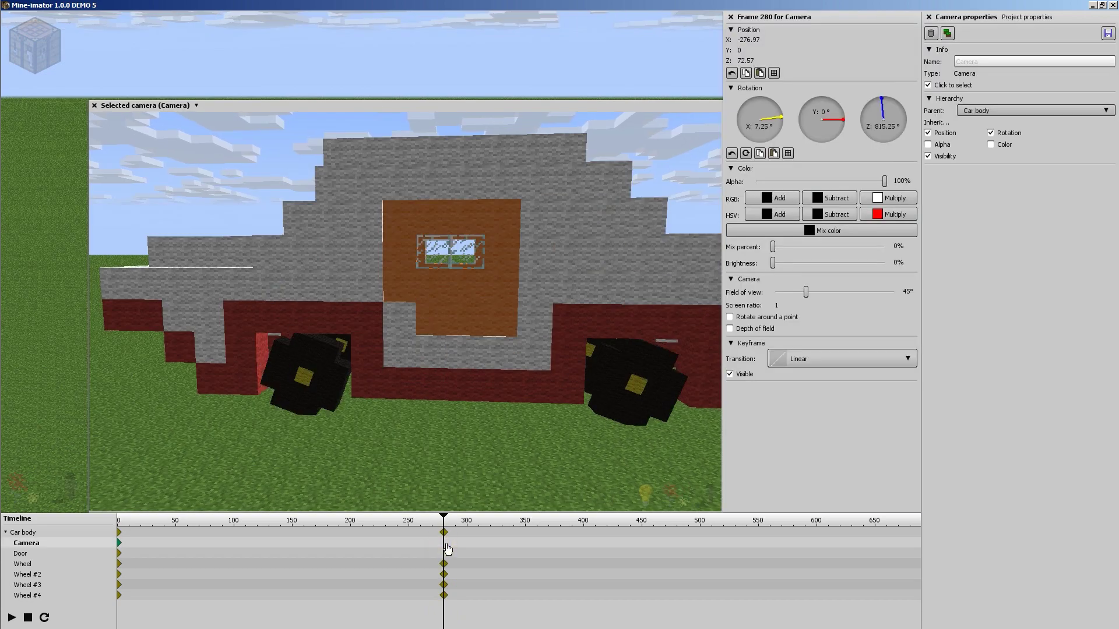
right_drag(475, 298, 448, 303)
key(w)
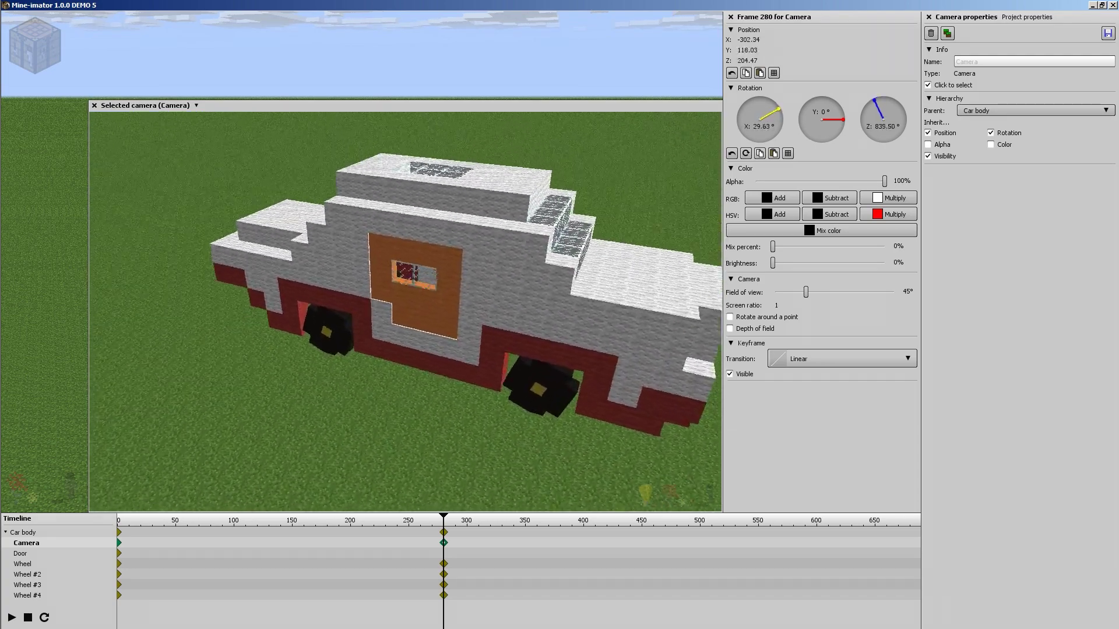
right_drag(449, 302, 432, 302)
key(d)
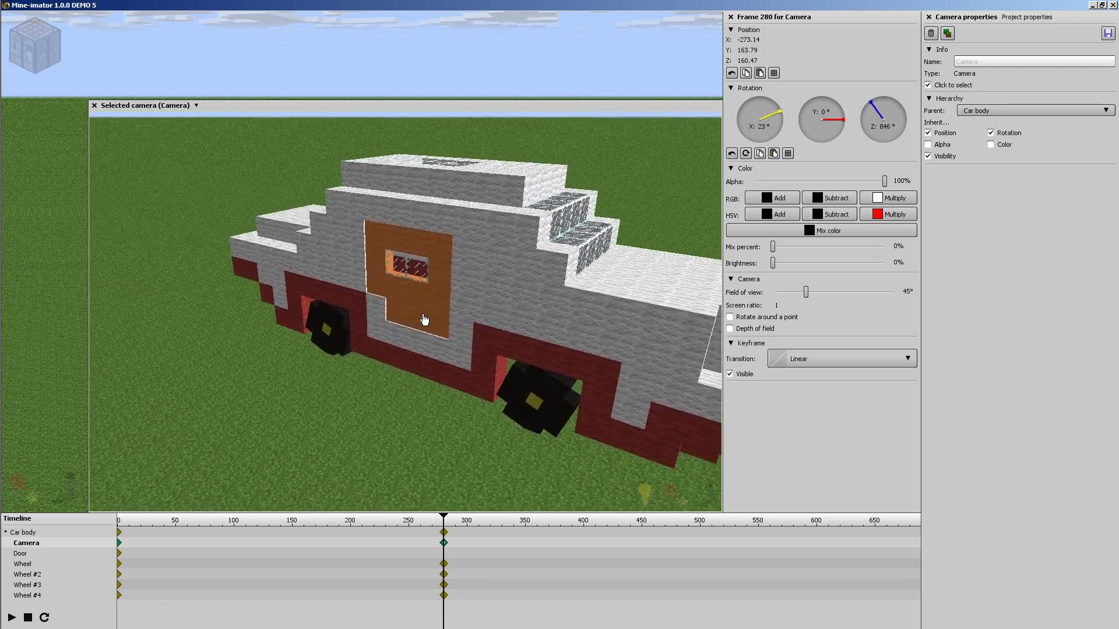
drag(307, 525, 92, 527)
key(space)
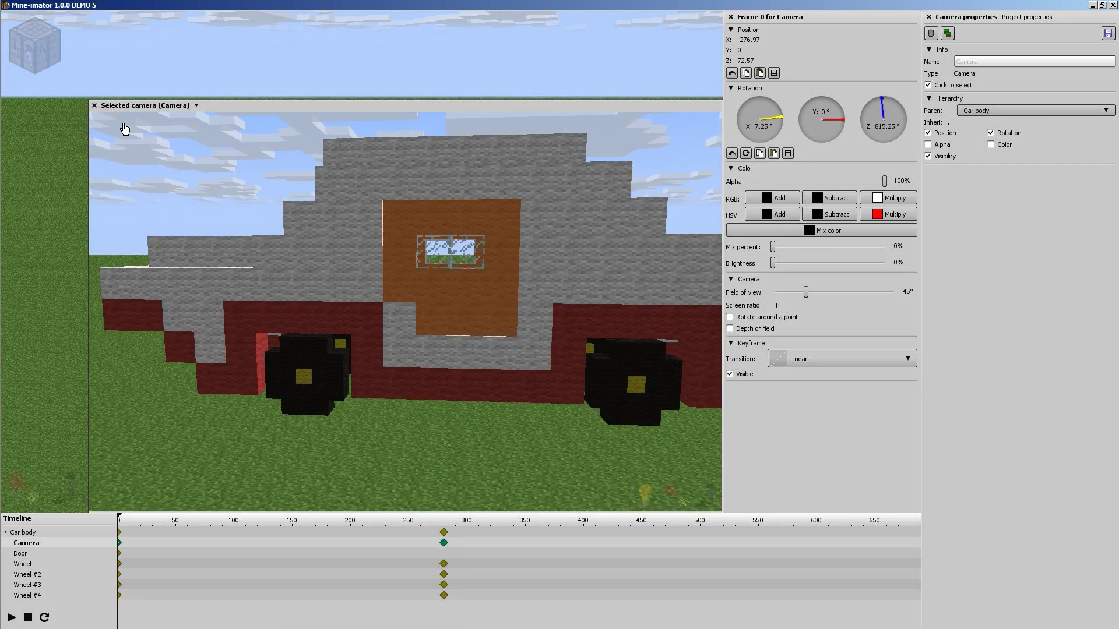
Shrink the camera preview and select the two front wheels, Wheel and Wheel #4, together
drag(89, 101, 519, 296)
drag(380, 328, 358, 270)
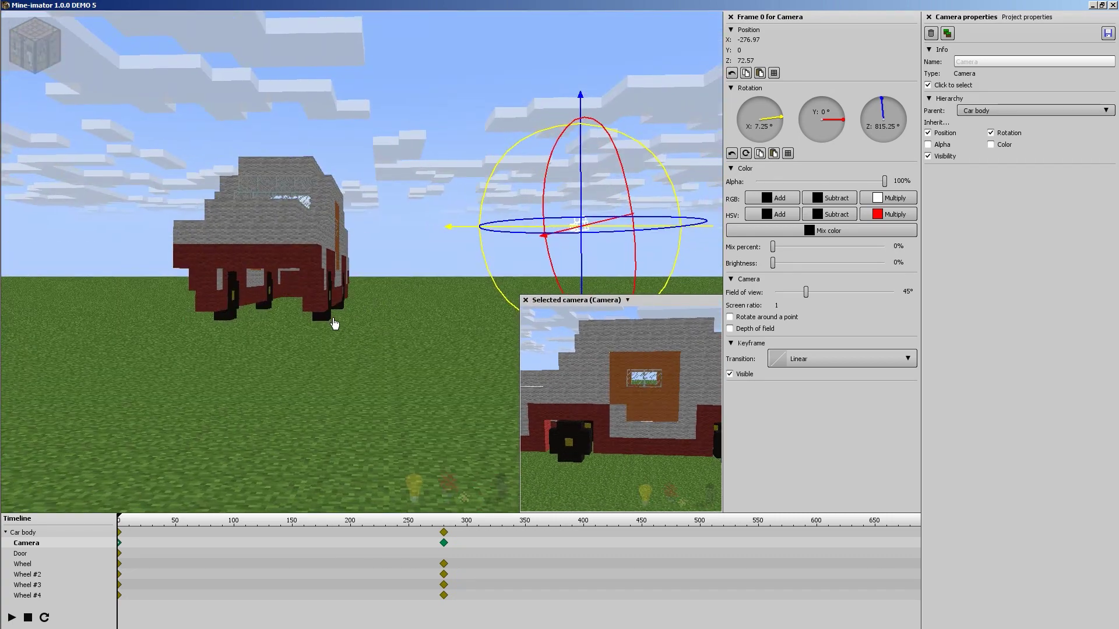
click(326, 324)
shift+click(222, 324)
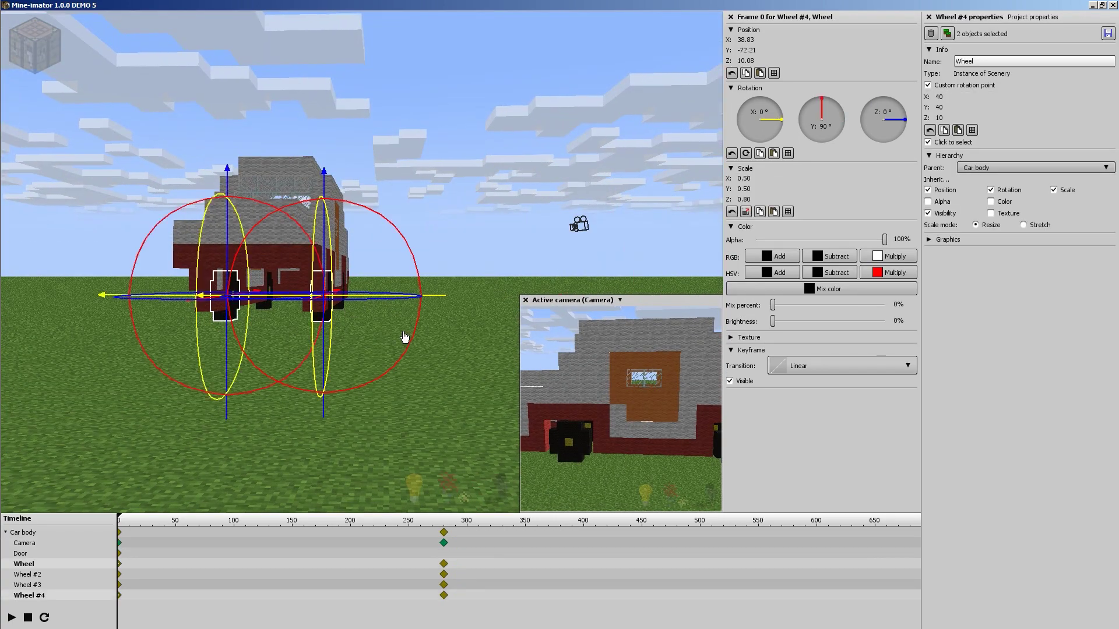
Keyframe both front wheels at frame 131, steered to about 21.5° in Z rotation
drag(461, 232, 362, 268)
scroll(359, 258, up, 3)
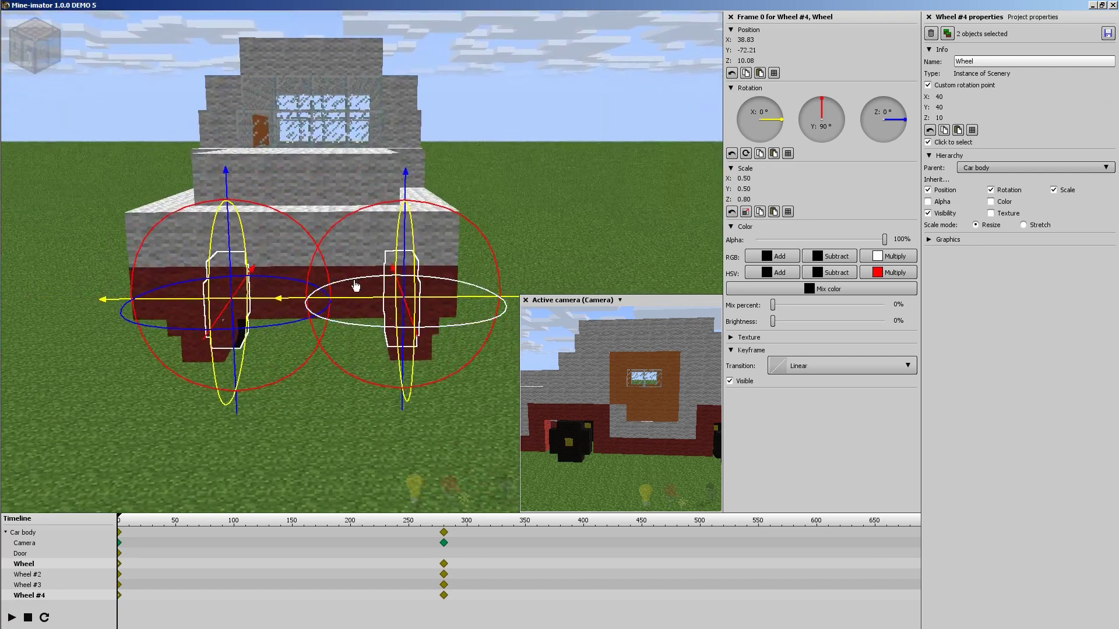
middle_drag(303, 421, 290, 513)
mouse_move(269, 521)
mouse_down()
mouse_move(280, 521)
mouse_move(233, 522)
mouse_move(271, 525)
mouse_up()
right_drag(314, 489, 352, 279)
drag(2, 176, 652, 195)
scroll(443, 279, up, 3)
middle_drag(303, 324, 443, 304)
drag(428, 301, 389, 326)
drag(651, 187, 354, 267)
scroll(348, 383, down, 3)
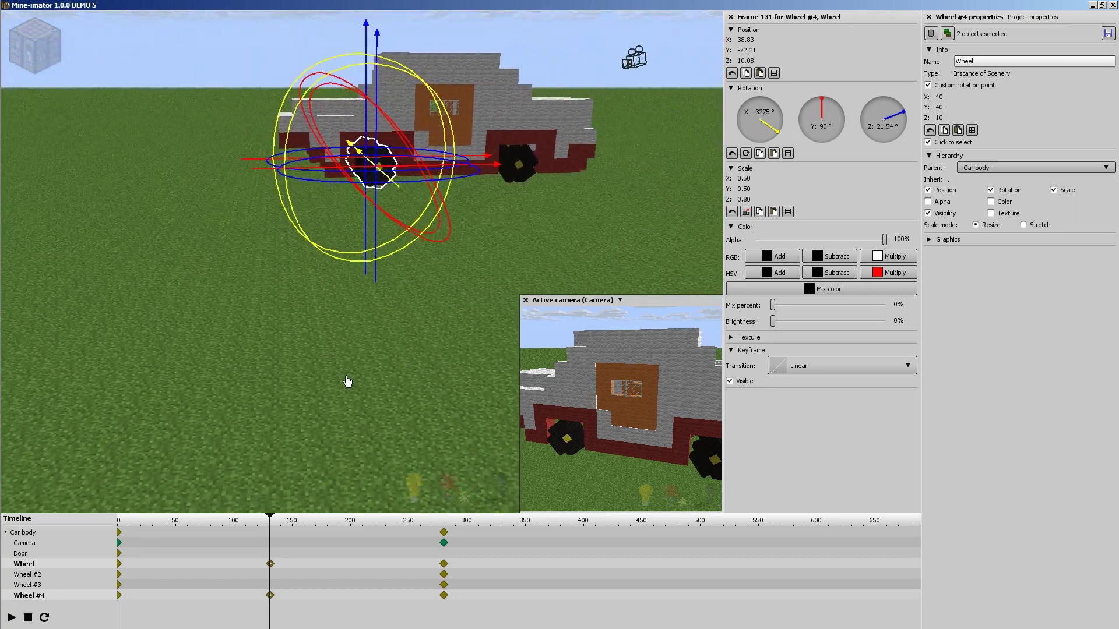
Keyframe the car body at the same frame as the steered front wheels, turned slightly around its Z axis
click(271, 535)
click(272, 540)
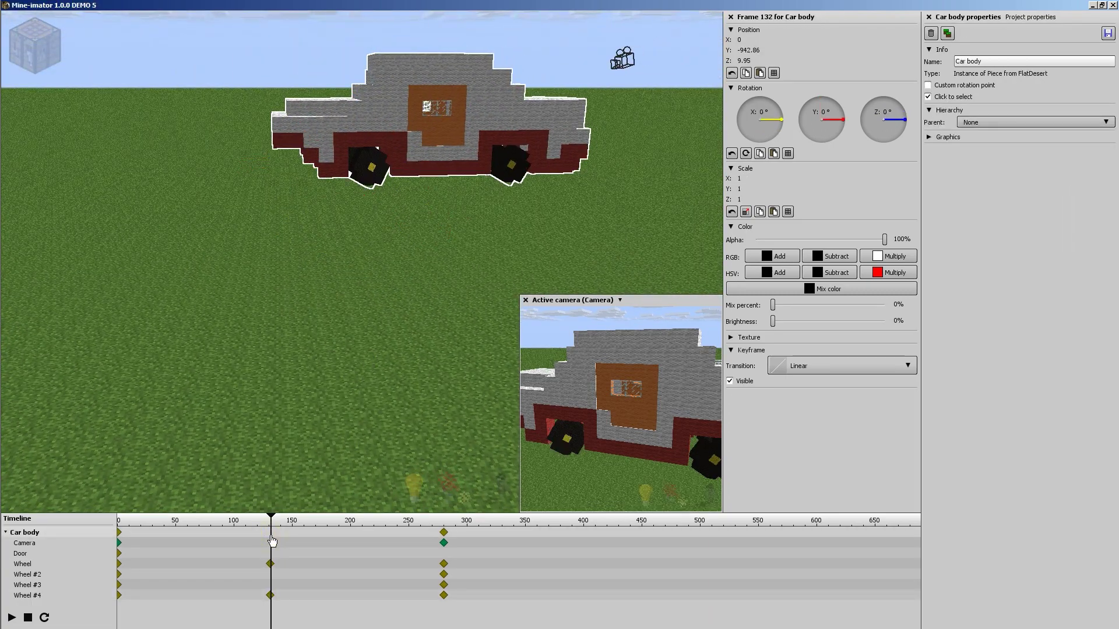
click(270, 535)
drag(226, 157, 226, 186)
drag(500, 221, 520, 193)
Enlarge the camera preview, play the animation from frame 0 to check the car's turn, and return to frame 0
drag(235, 526, 107, 522)
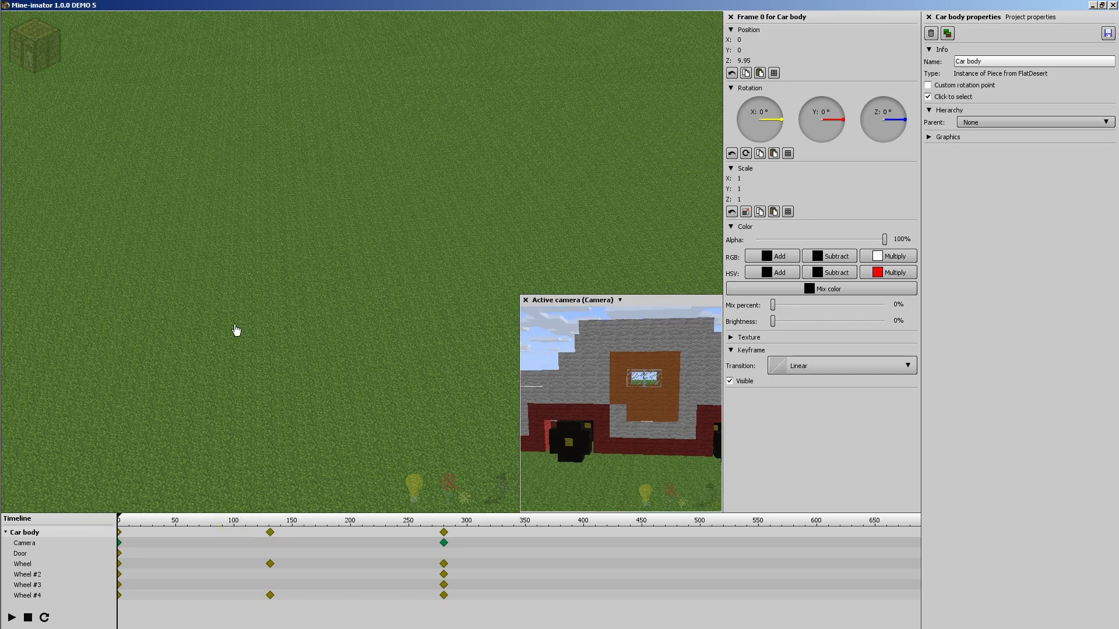
drag(291, 291, 292, 245)
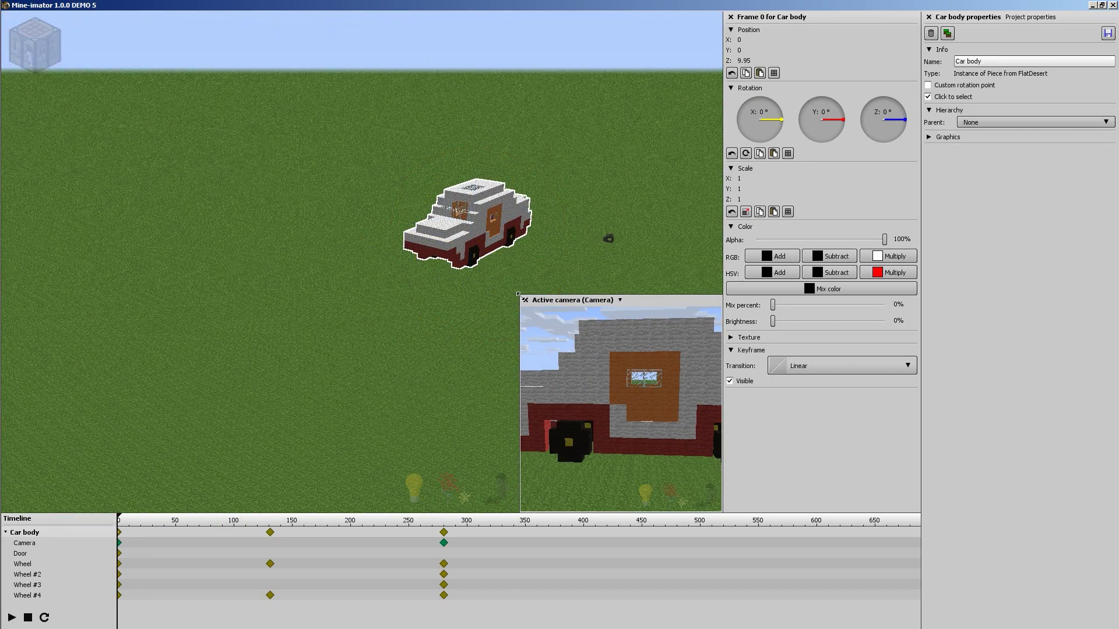
drag(328, 198, 276, 205)
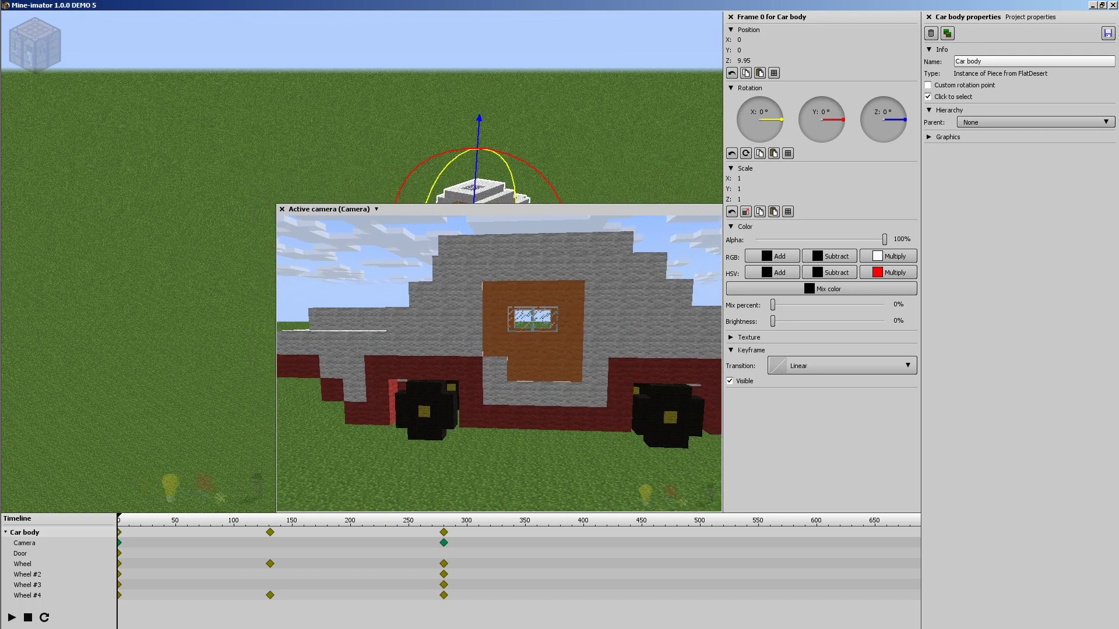
key(space)
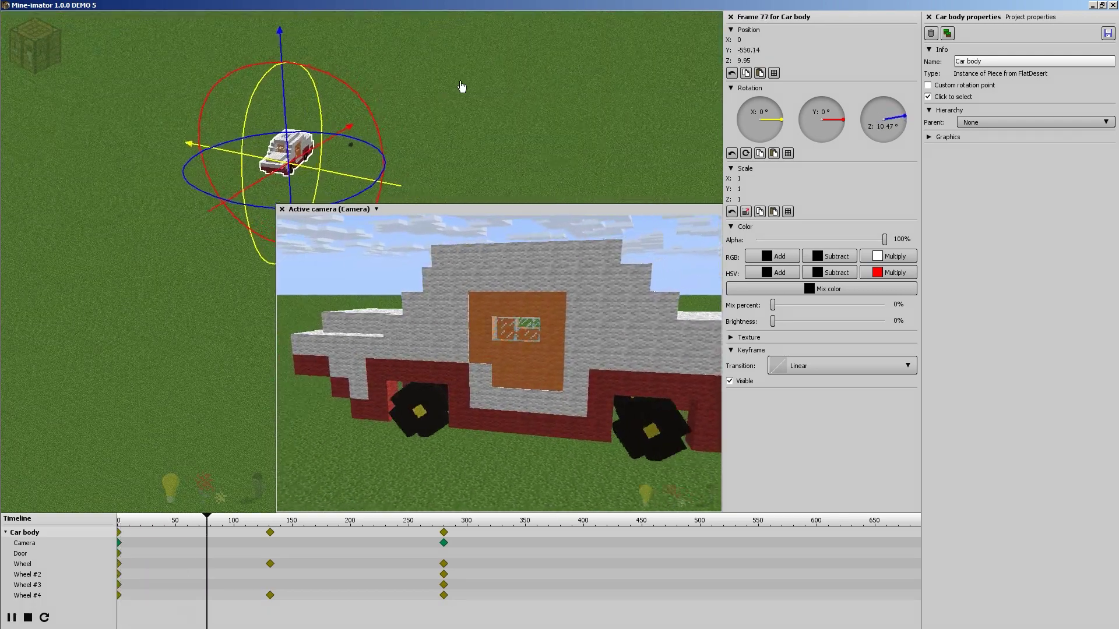
drag(469, 77, 469, 93)
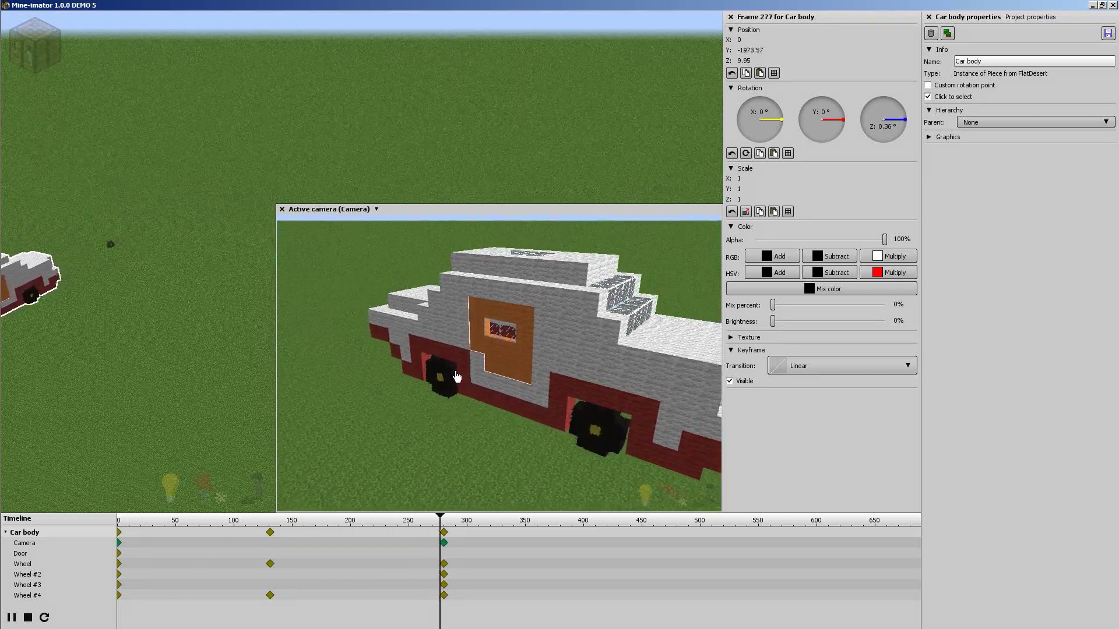
key(space)
mouse_move(414, 523)
mouse_down()
mouse_move(138, 527)
mouse_move(428, 544)
mouse_move(114, 546)
mouse_up()
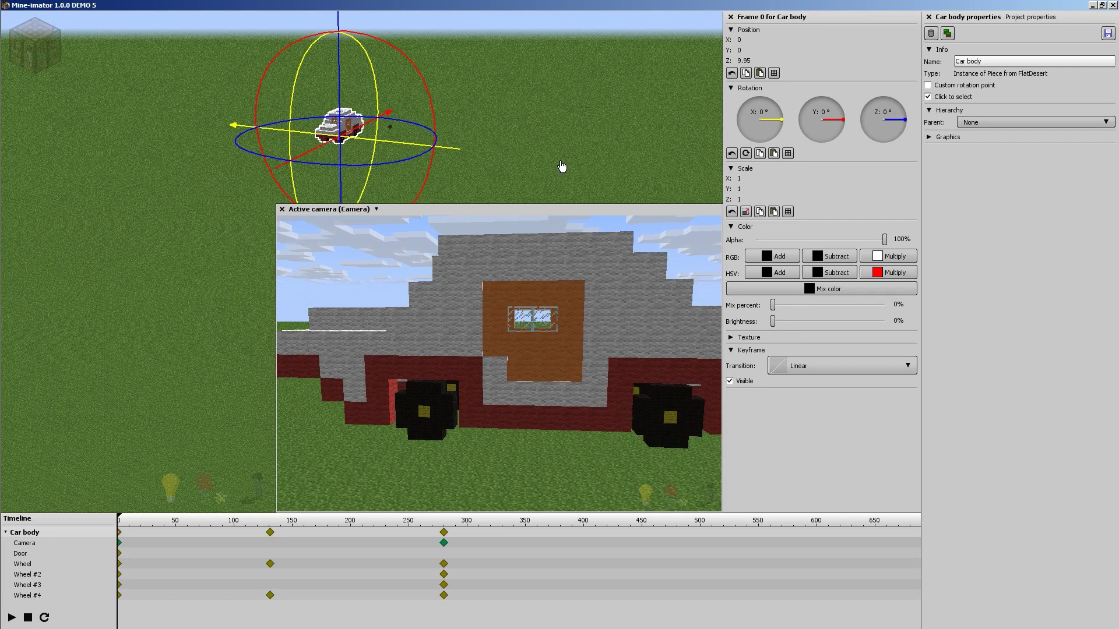
Shrink the camera preview and examine the car and its attached camera from several angles at frame 0
drag(517, 121, 513, 166)
scroll(514, 125, up, 5)
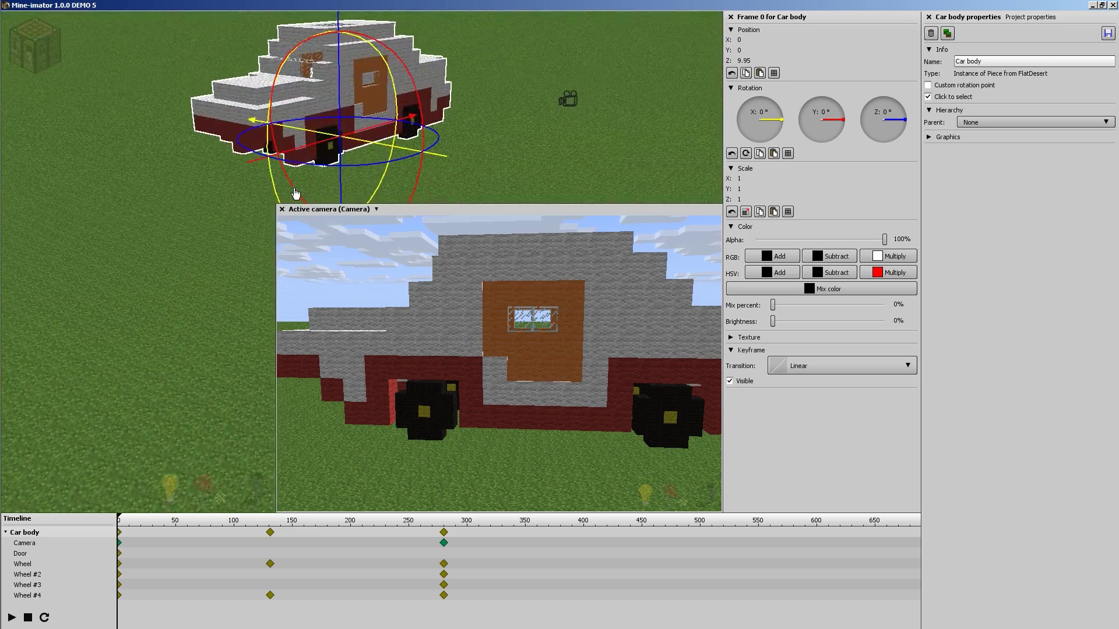
drag(276, 205, 454, 323)
drag(505, 233, 506, 183)
scroll(507, 235, up, 5)
drag(507, 235, 486, 271)
scroll(330, 250, down, 3)
drag(330, 250, 335, 279)
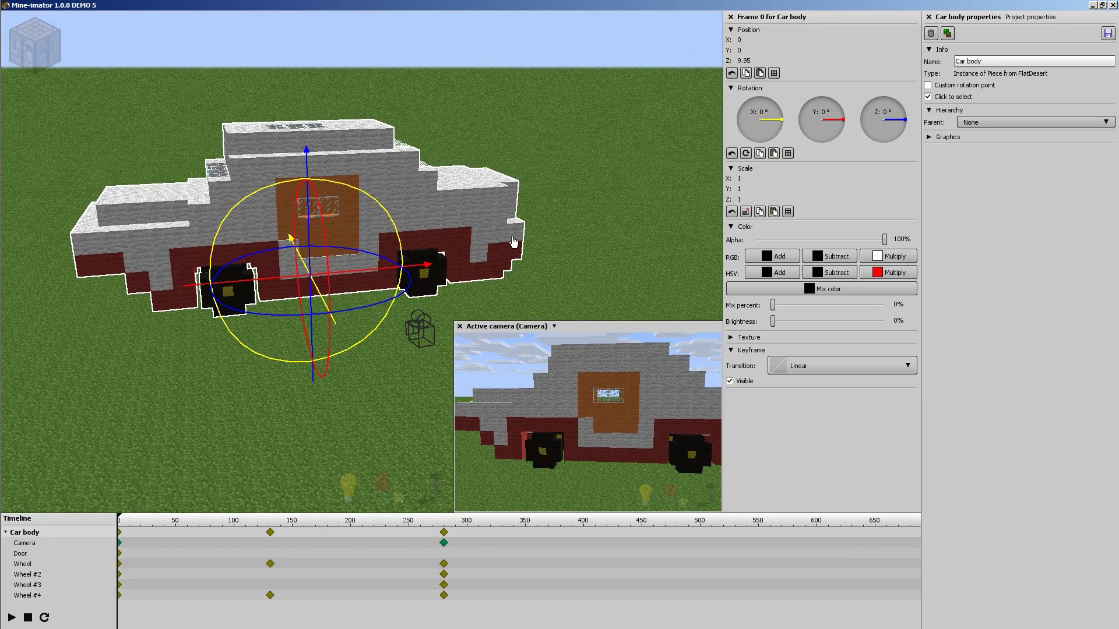
drag(519, 220, 575, 219)
right_drag(460, 230, 526, 230)
drag(527, 230, 497, 209)
right_drag(205, 218, 206, 207)
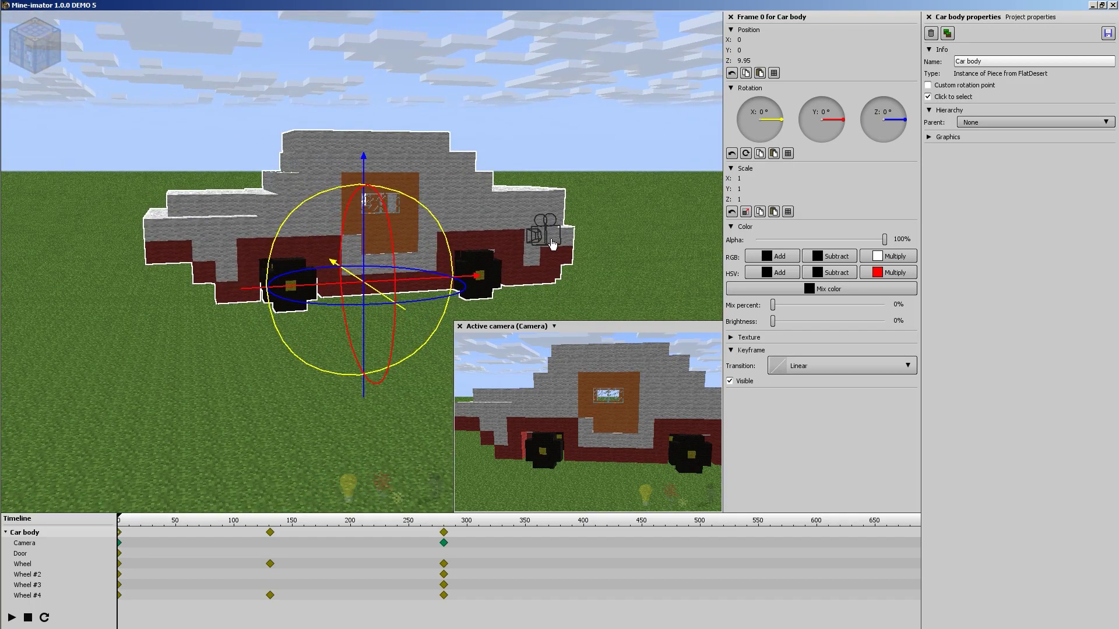
mouse_move(547, 231)
mouse_down()
mouse_move(520, 230)
mouse_move(588, 240)
mouse_move(538, 243)
mouse_move(519, 227)
mouse_move(547, 216)
mouse_move(550, 234)
mouse_up()
right_drag(571, 252, 374, 274)
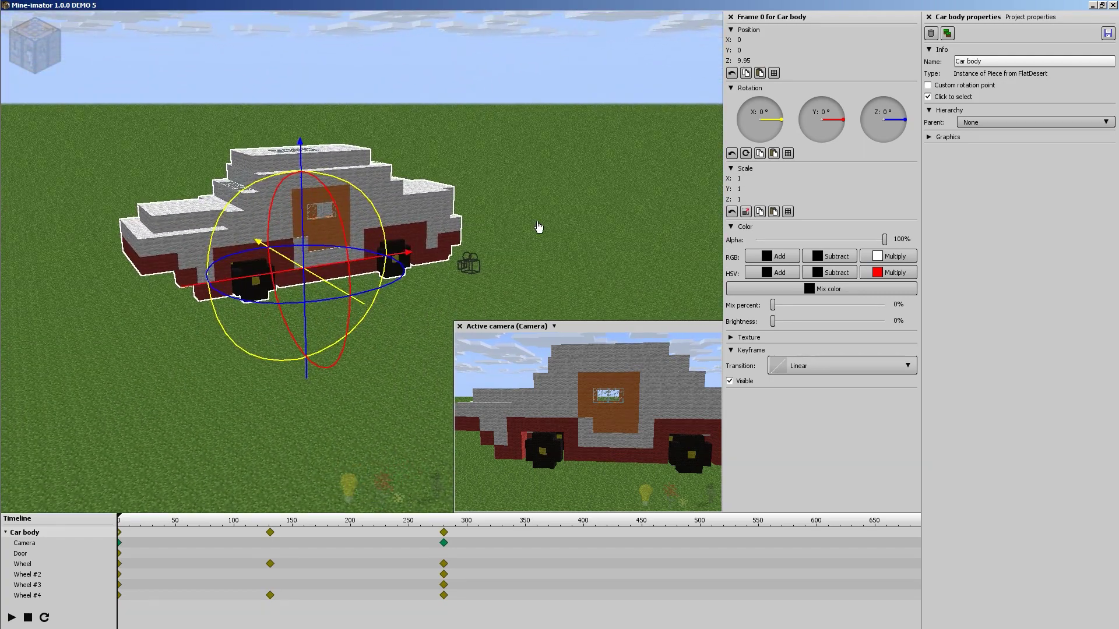